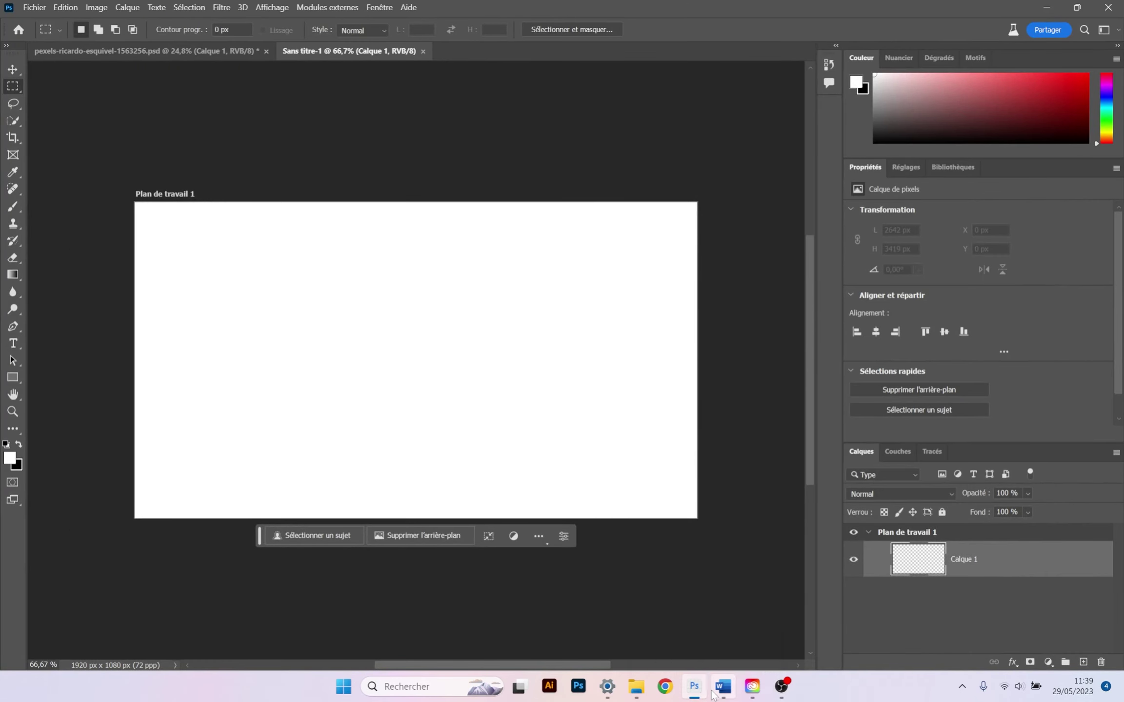
- Switch to Word, review the lesson table of generative techniques in the Photoshop Lessons document, and return to Photoshop
click(725, 694)
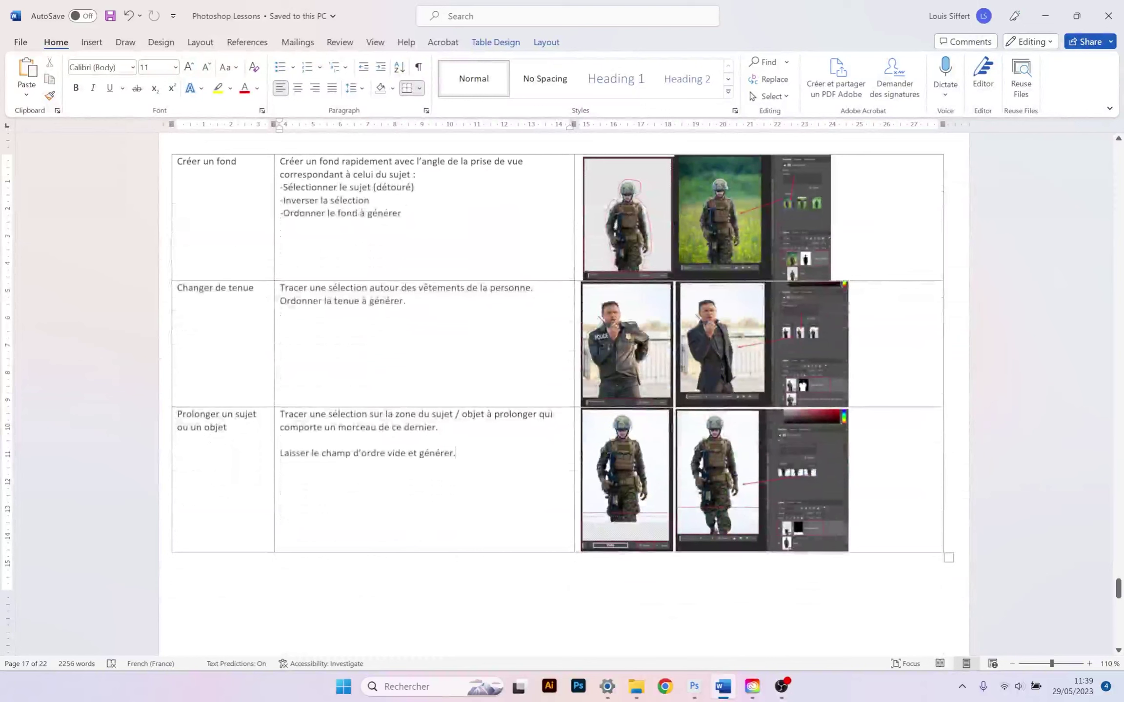
drag(1120, 590, 1120, 592)
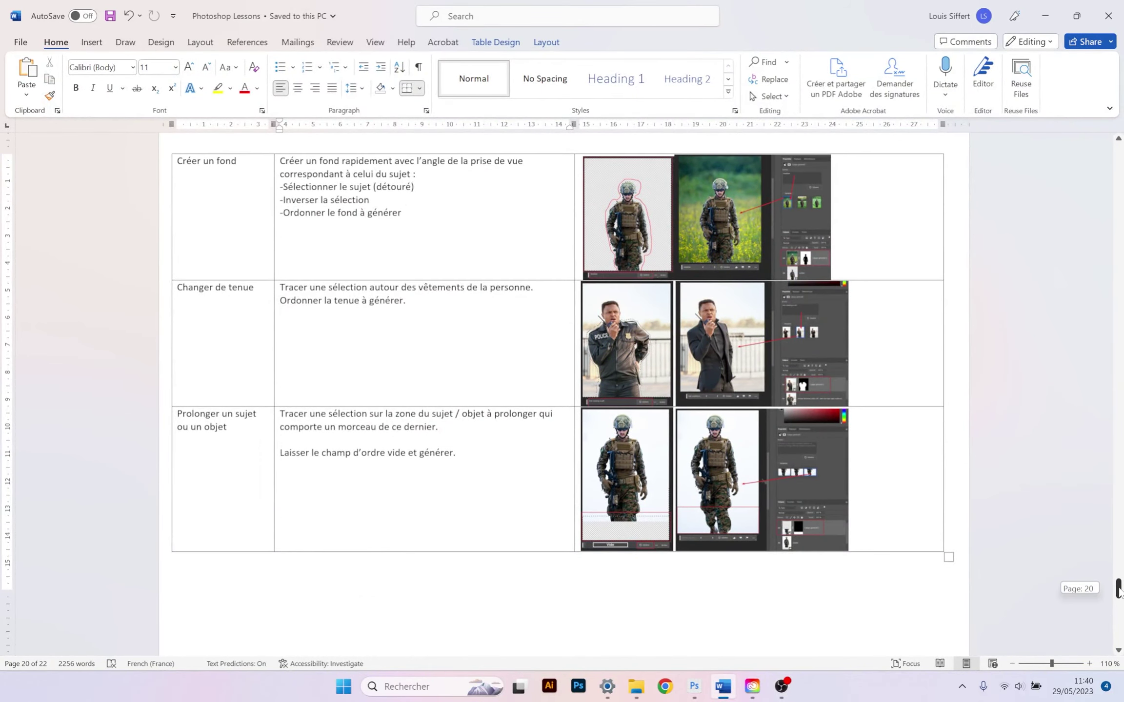
click(701, 692)
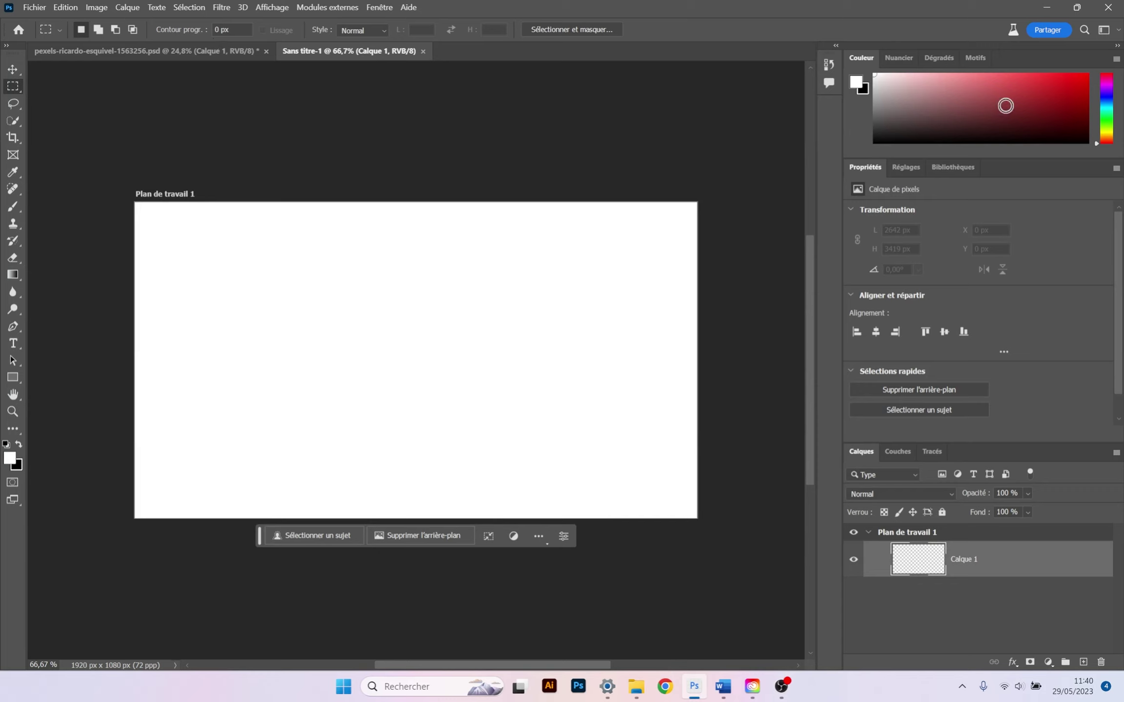
- Place the Living Root Bridge stock image from the TEST library on the artboard at its proposed size
click(953, 164)
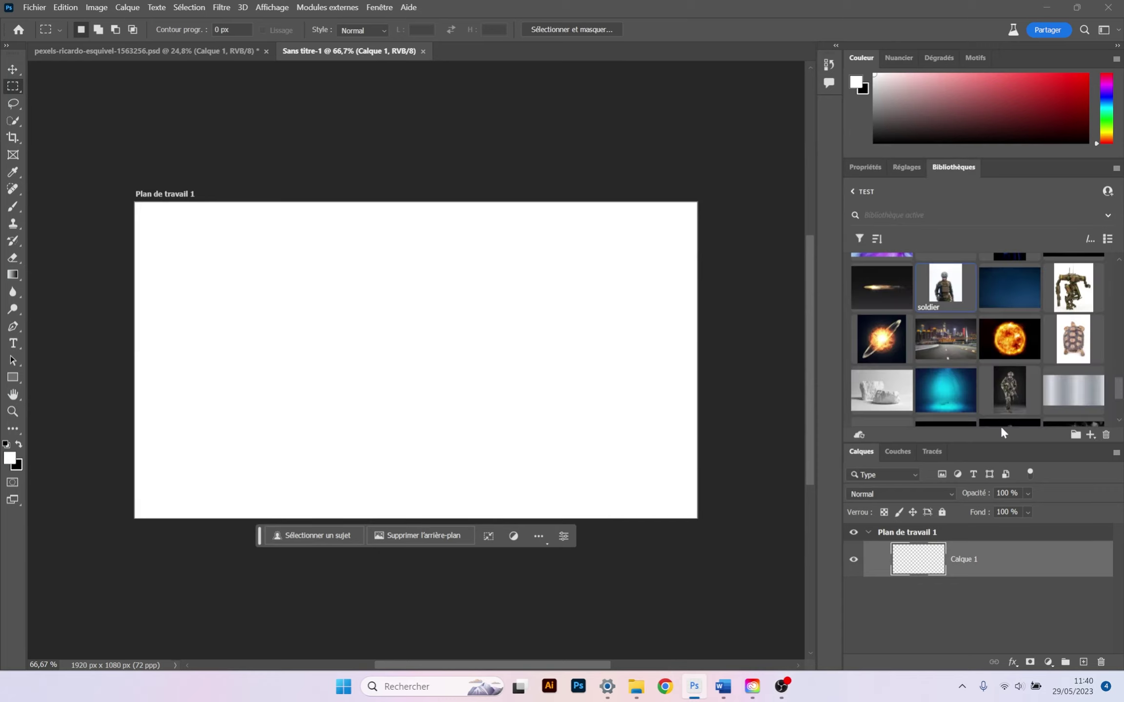
drag(998, 443, 999, 506)
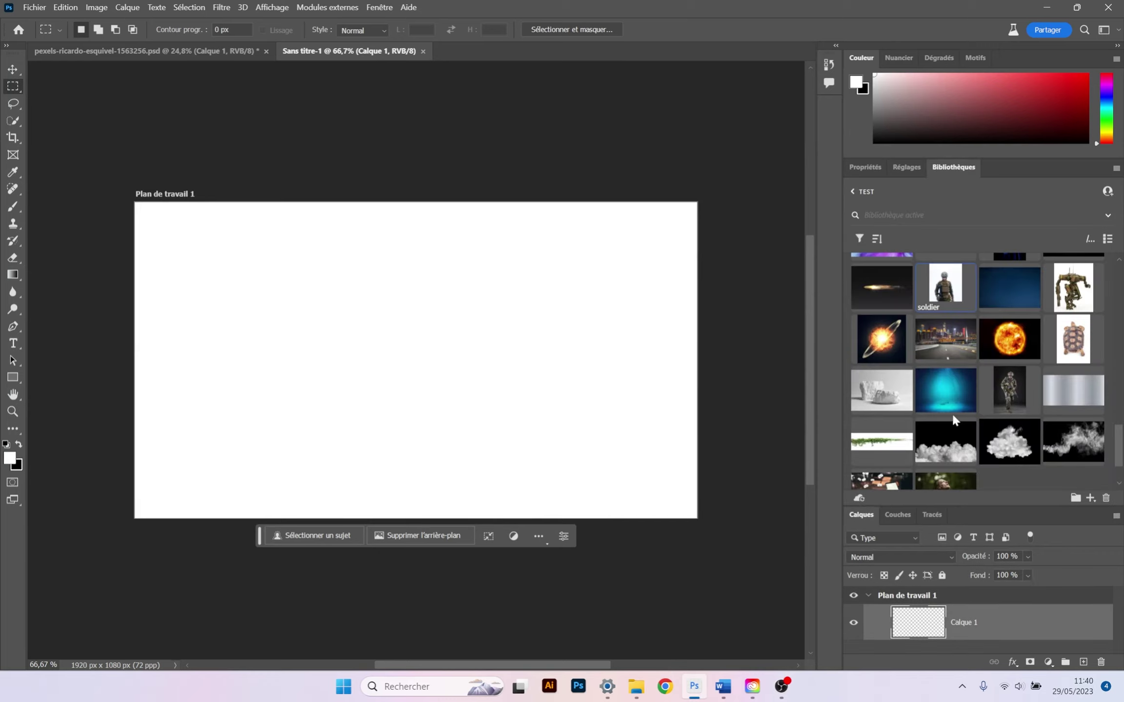
scroll(952, 412, up, 5)
drag(877, 355, 512, 380)
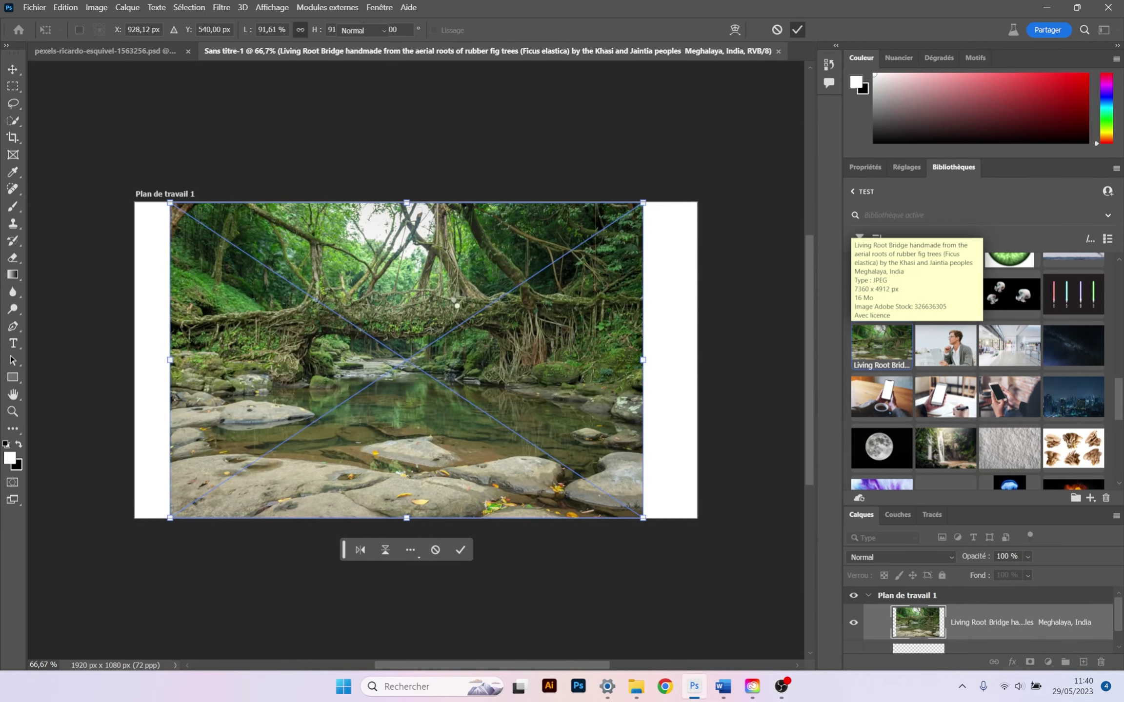
key(Return)
key(v)
scroll(514, 413, up, 3)
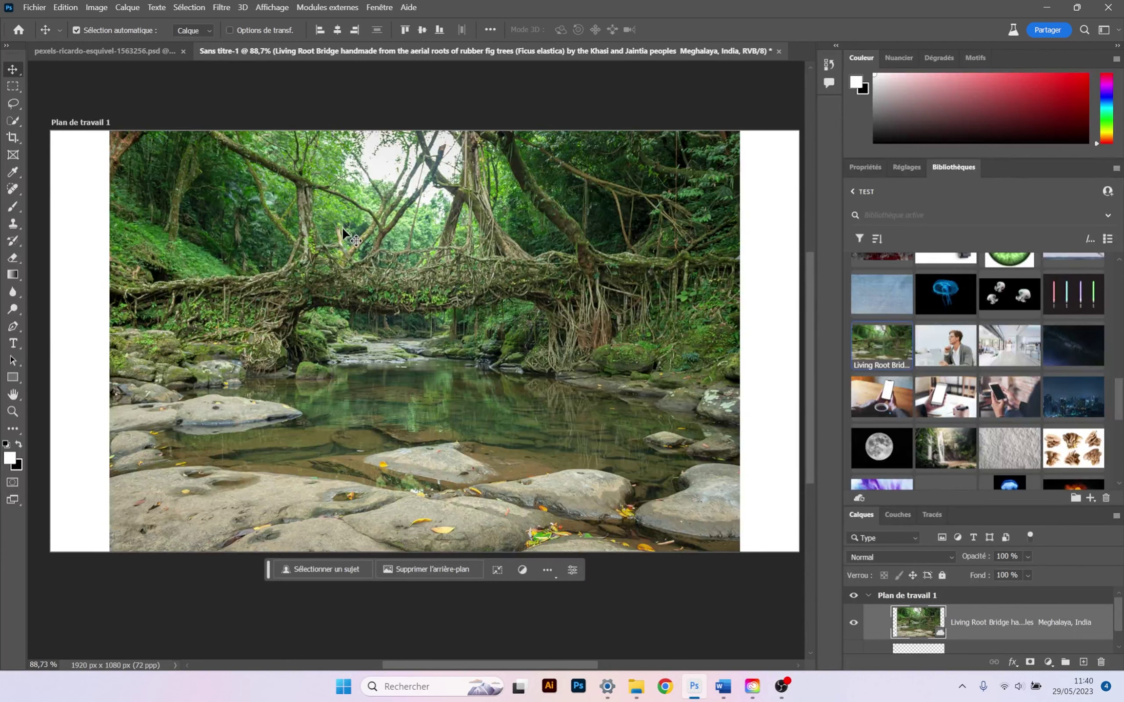
click(12, 104)
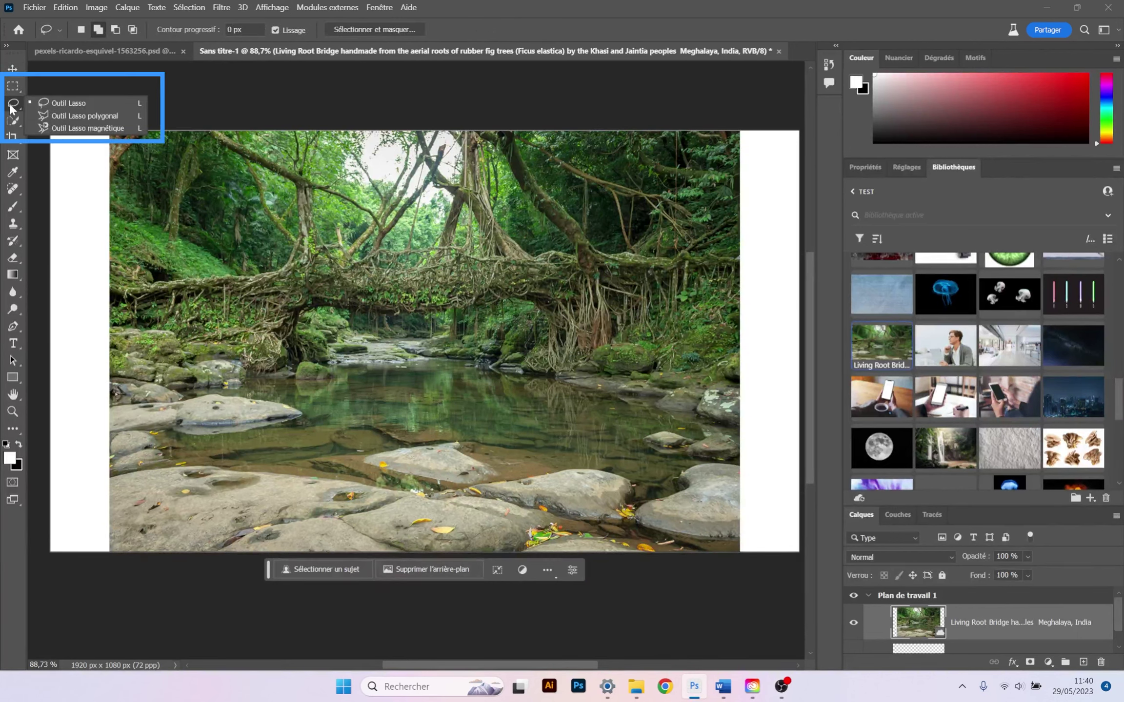
click(14, 122)
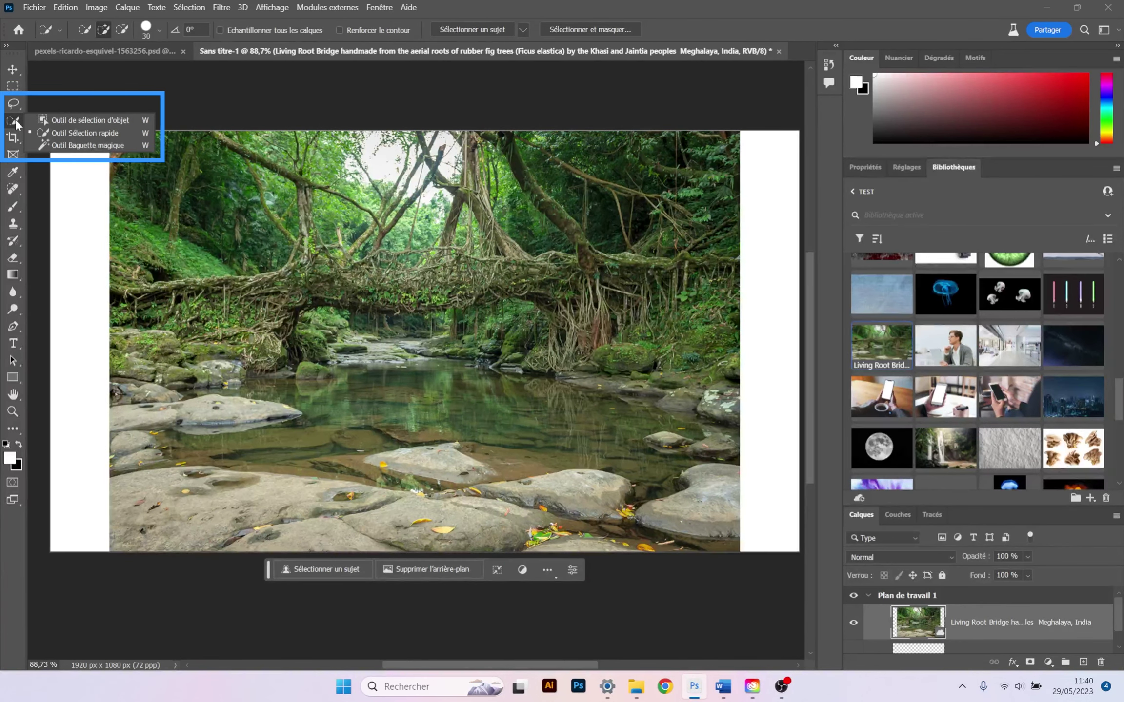
key(p)
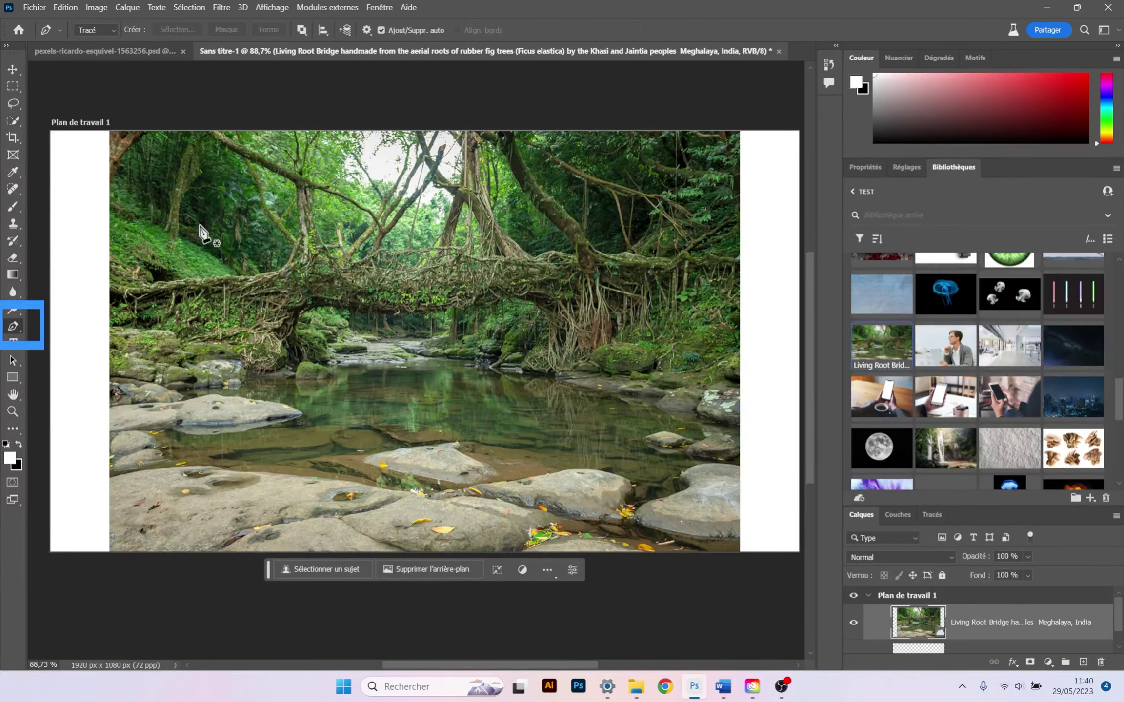
click(16, 70)
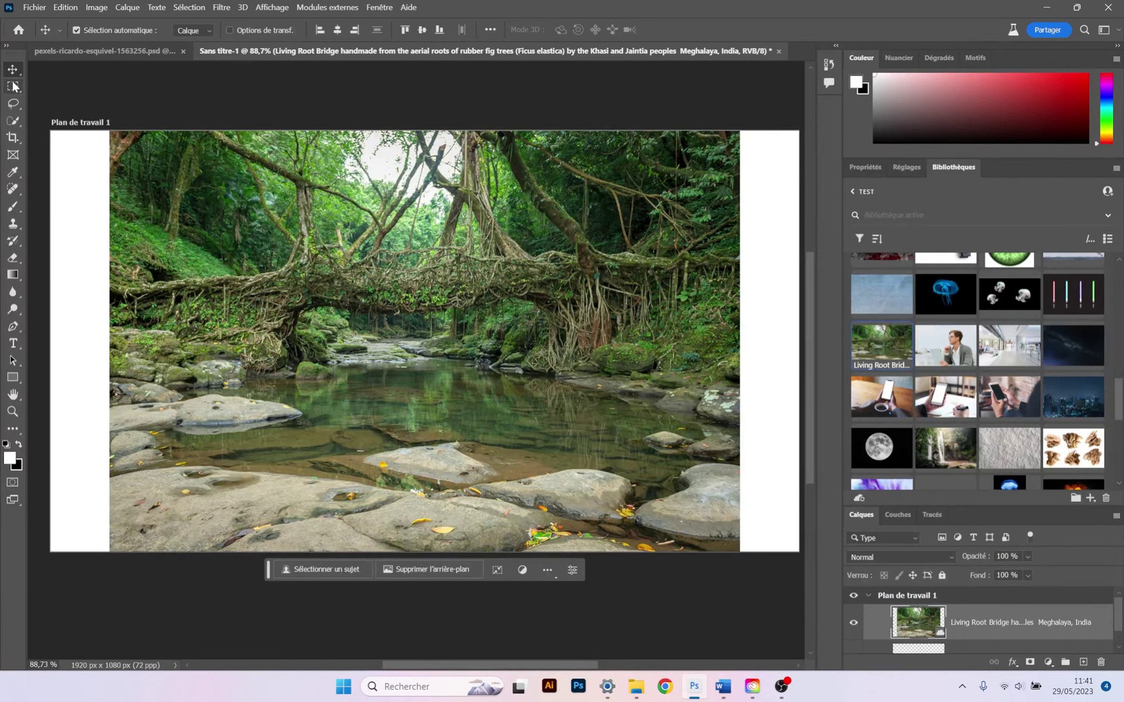
- Try a large freehand lasso selection around the root bridge and pool, check the image's properties, and clear the selection
click(13, 104)
mouse_move(568, 460)
mouse_down()
mouse_move(173, 360)
mouse_move(281, 204)
mouse_move(604, 268)
mouse_move(615, 369)
mouse_up()
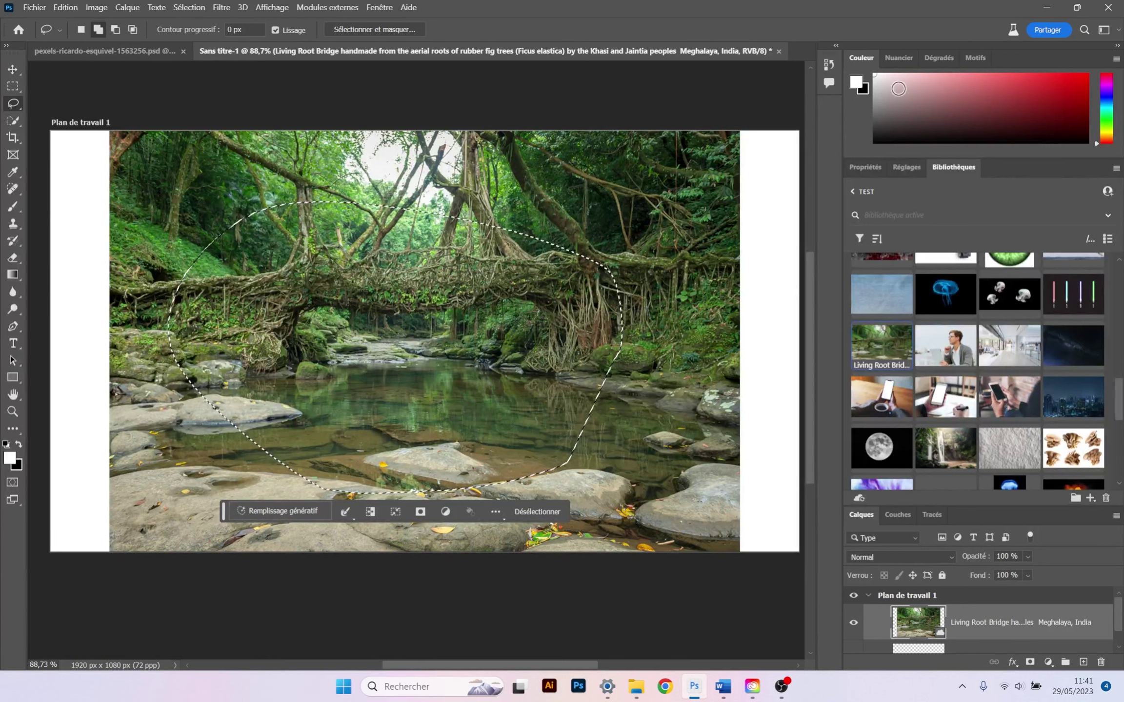
click(865, 166)
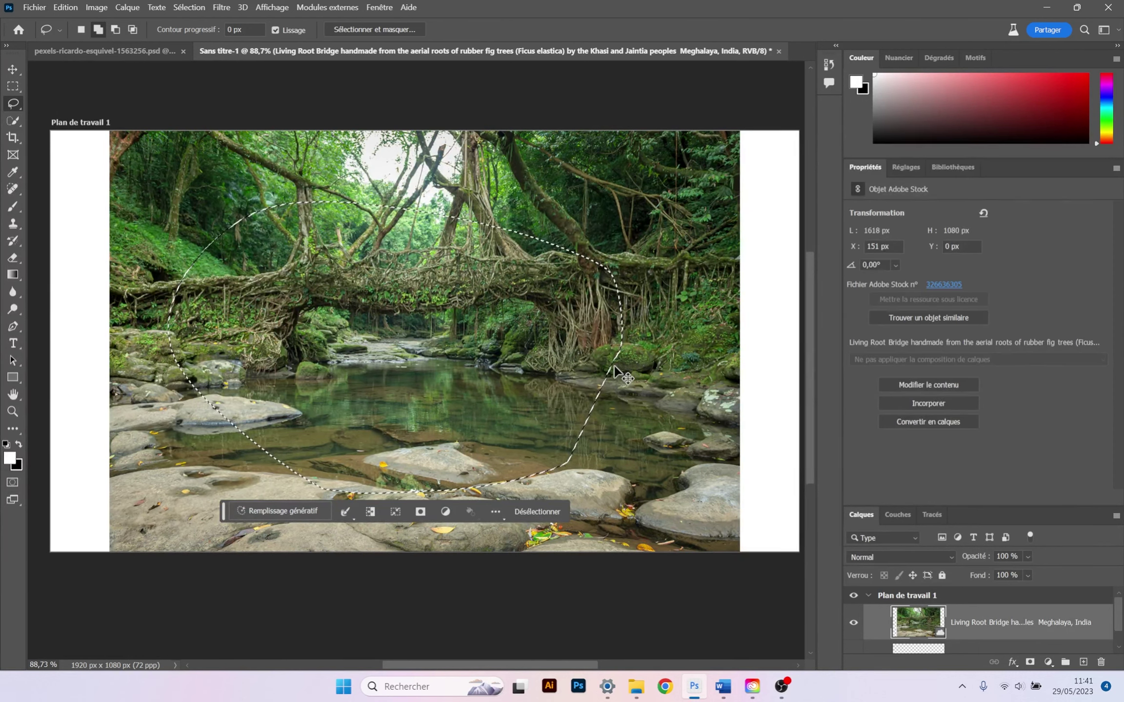
key(ctrl+d)
- Draw a freehand lasso selection over the foreground rock and the shallow water behind it
scroll(614, 370, up, 3)
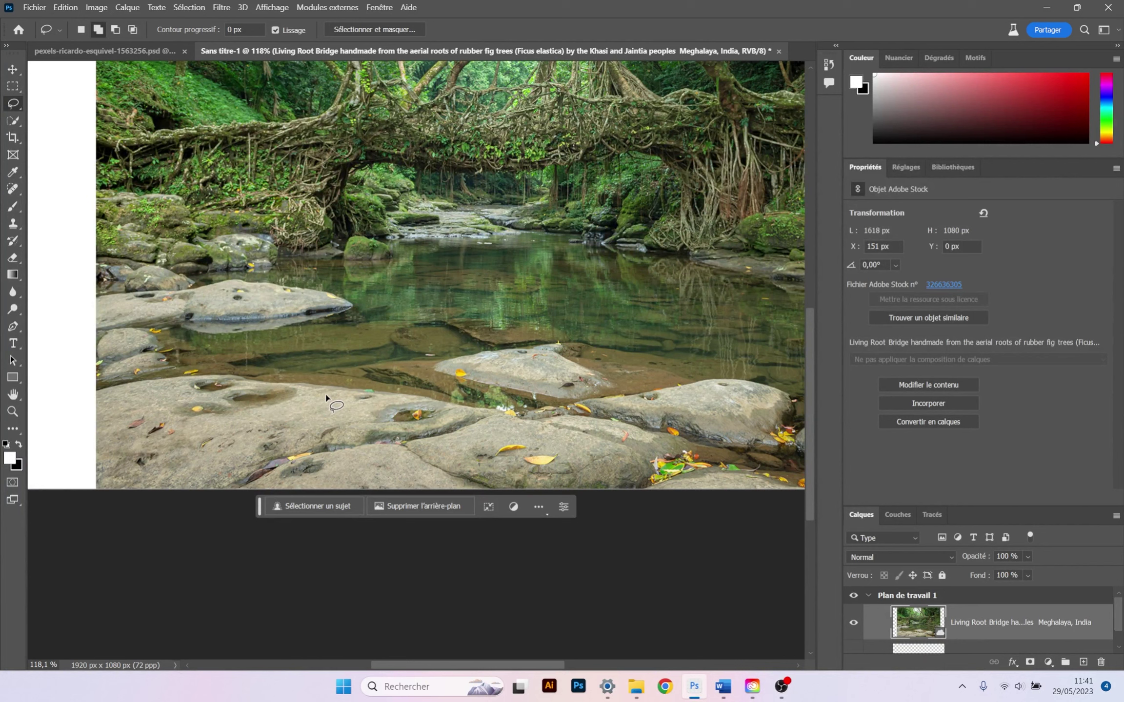
mouse_move(380, 402)
mouse_down()
mouse_move(267, 416)
mouse_move(192, 399)
mouse_move(157, 377)
mouse_move(156, 334)
mouse_move(176, 300)
mouse_move(217, 281)
mouse_move(273, 327)
mouse_move(425, 304)
mouse_move(460, 344)
mouse_move(415, 397)
mouse_up()
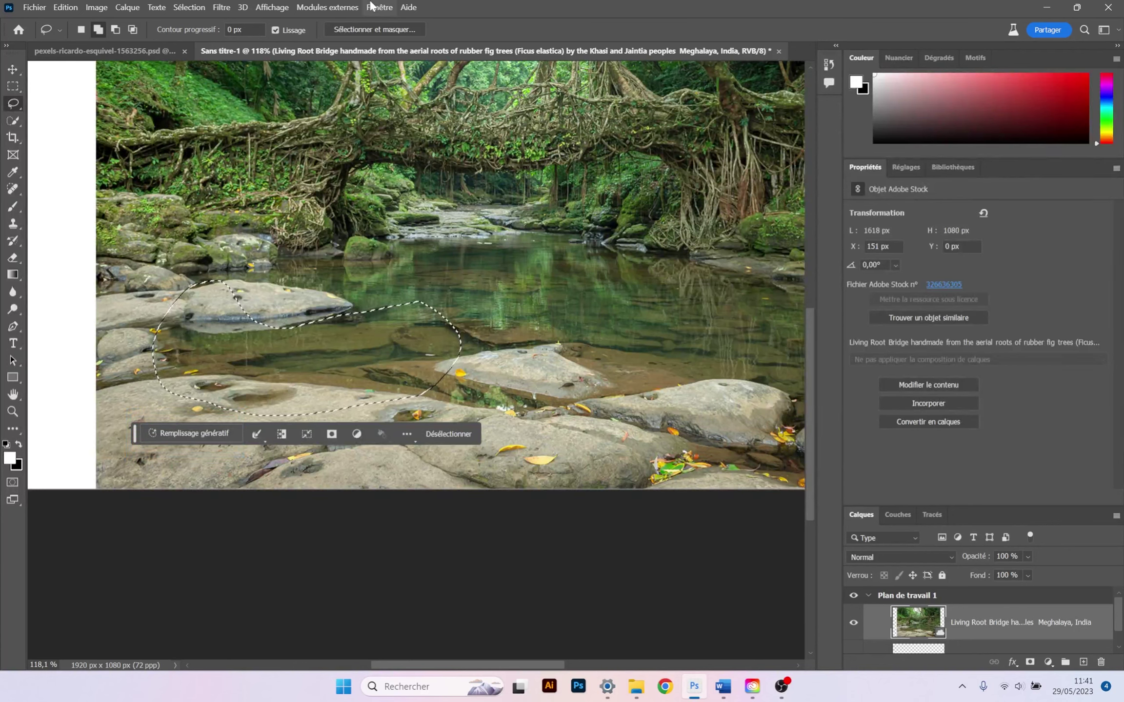
- Hide the contextual task bar and show it again
click(283, 8)
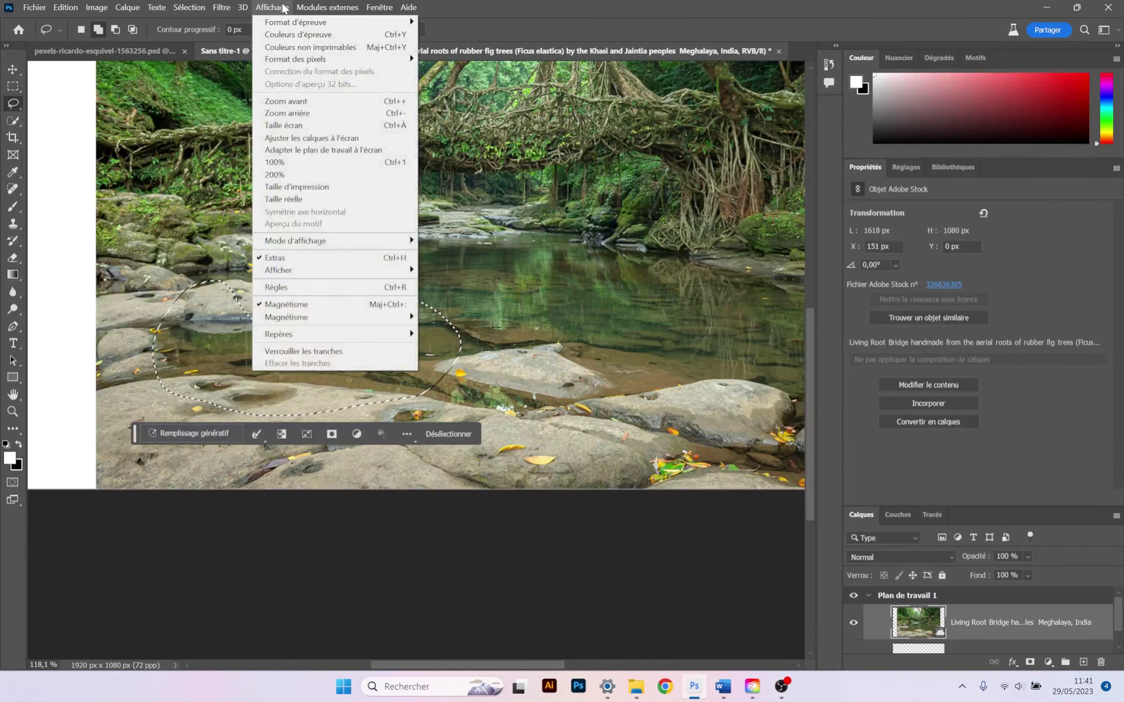
mouse_move(379, 7)
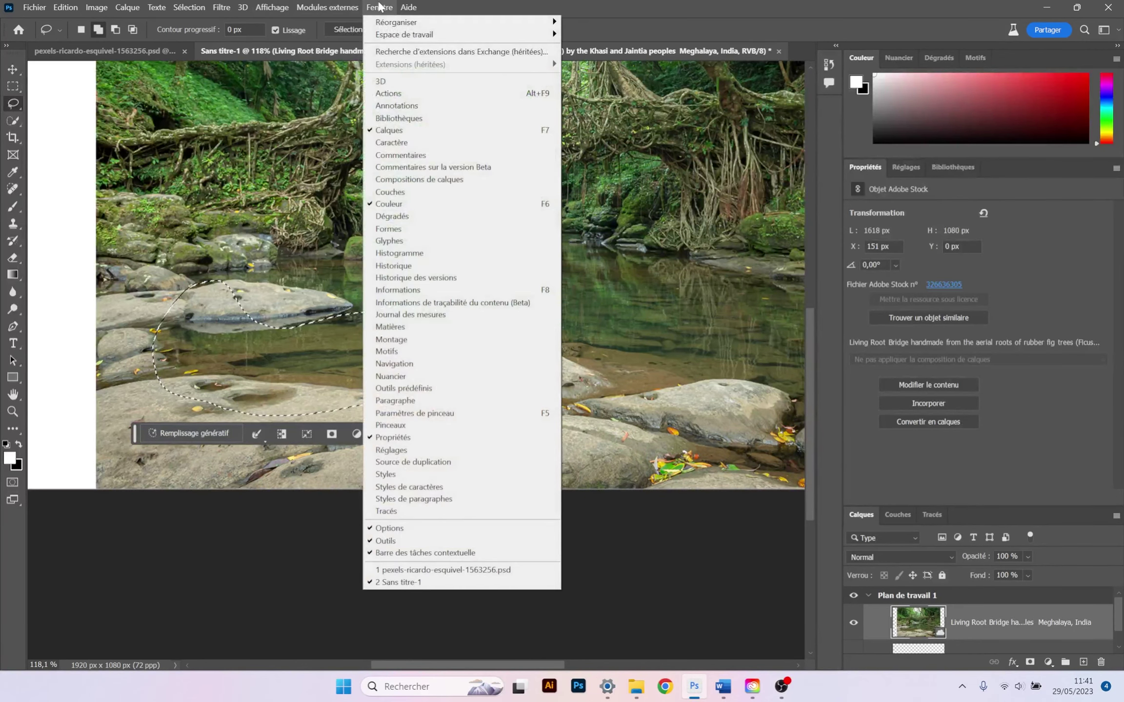
click(469, 555)
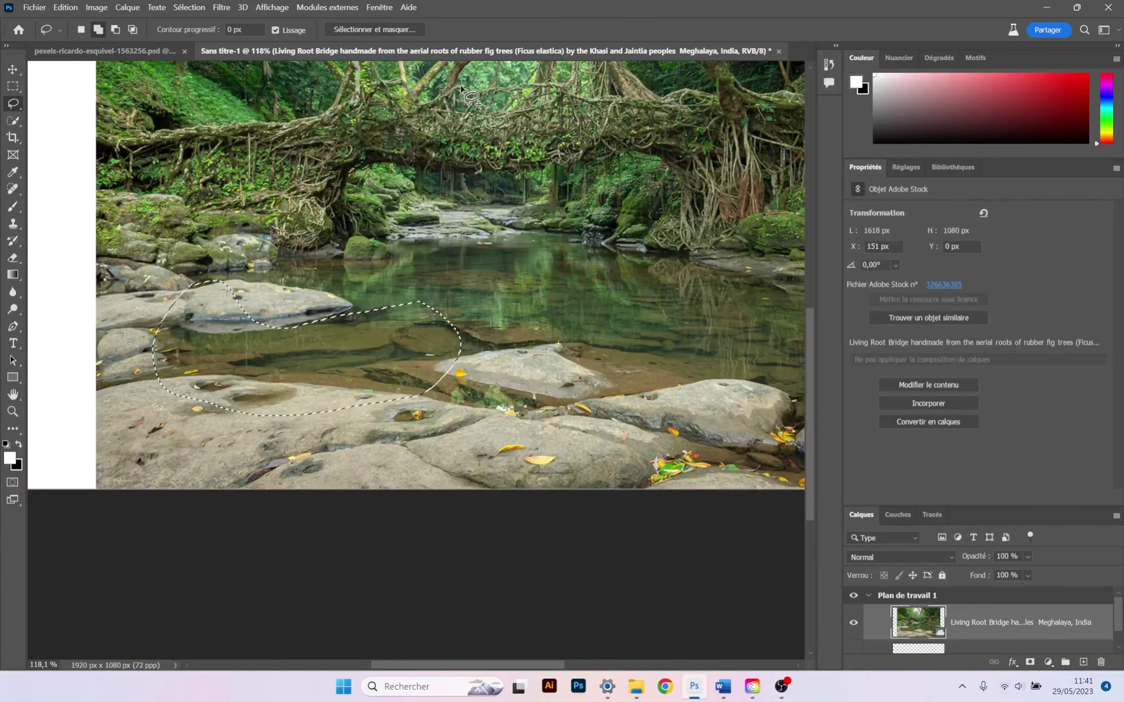
click(380, 7)
click(454, 560)
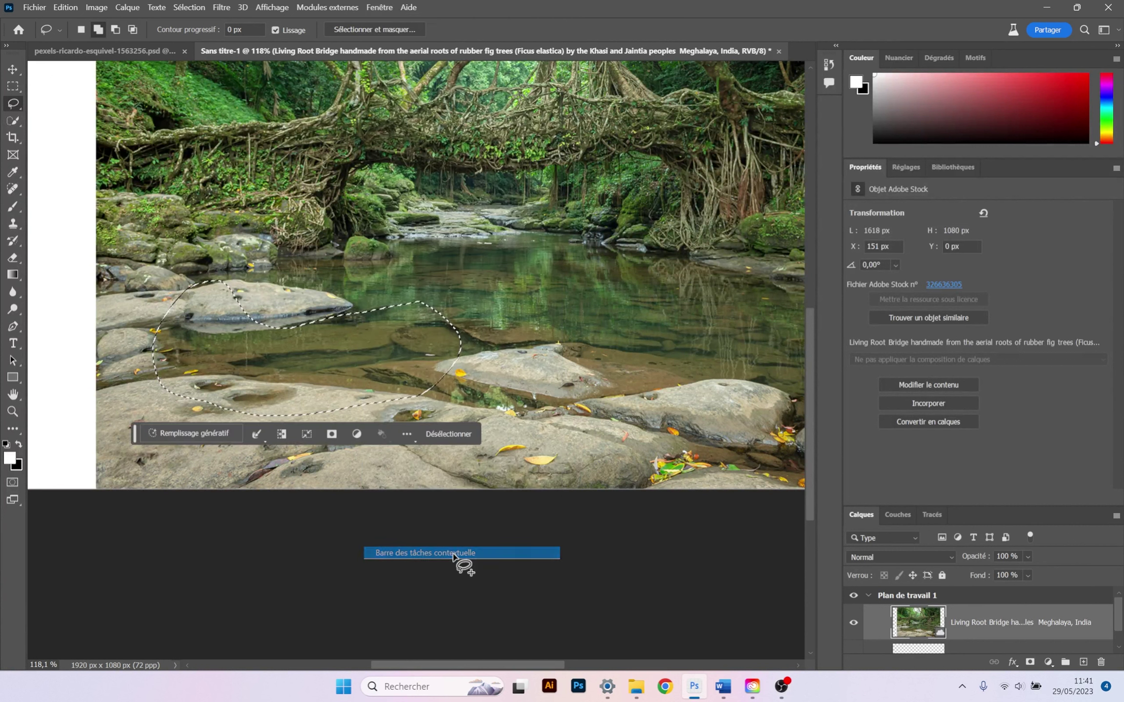
- Pin the position of the contextual task bar
click(412, 433)
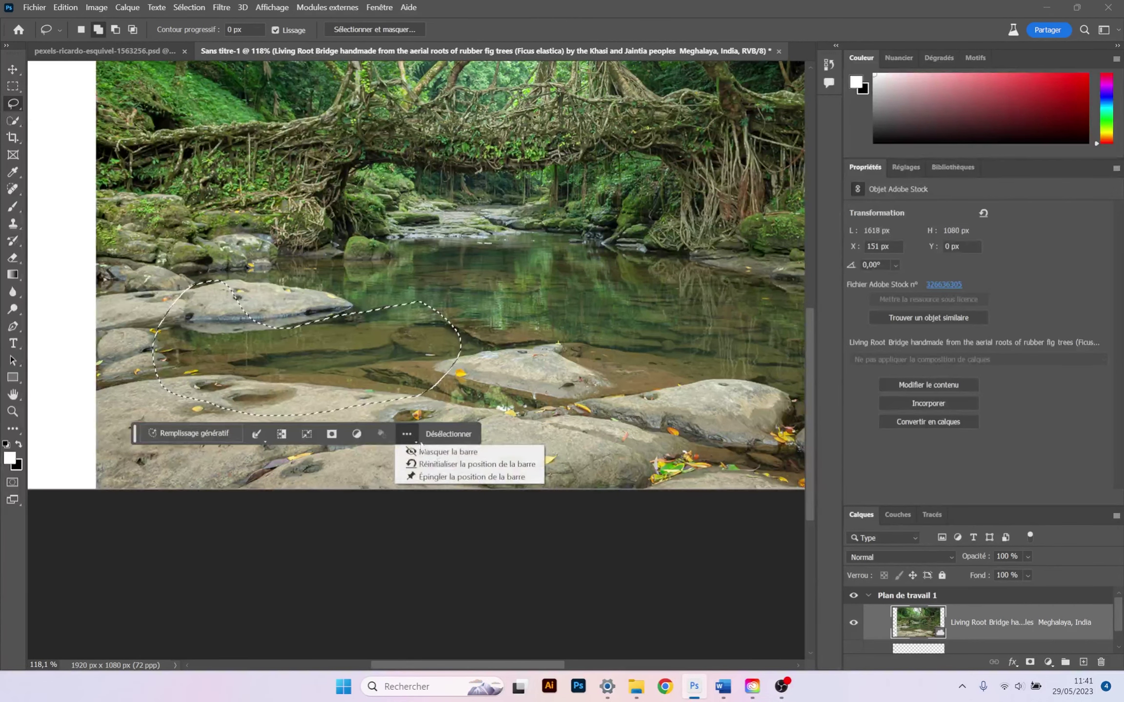
click(448, 477)
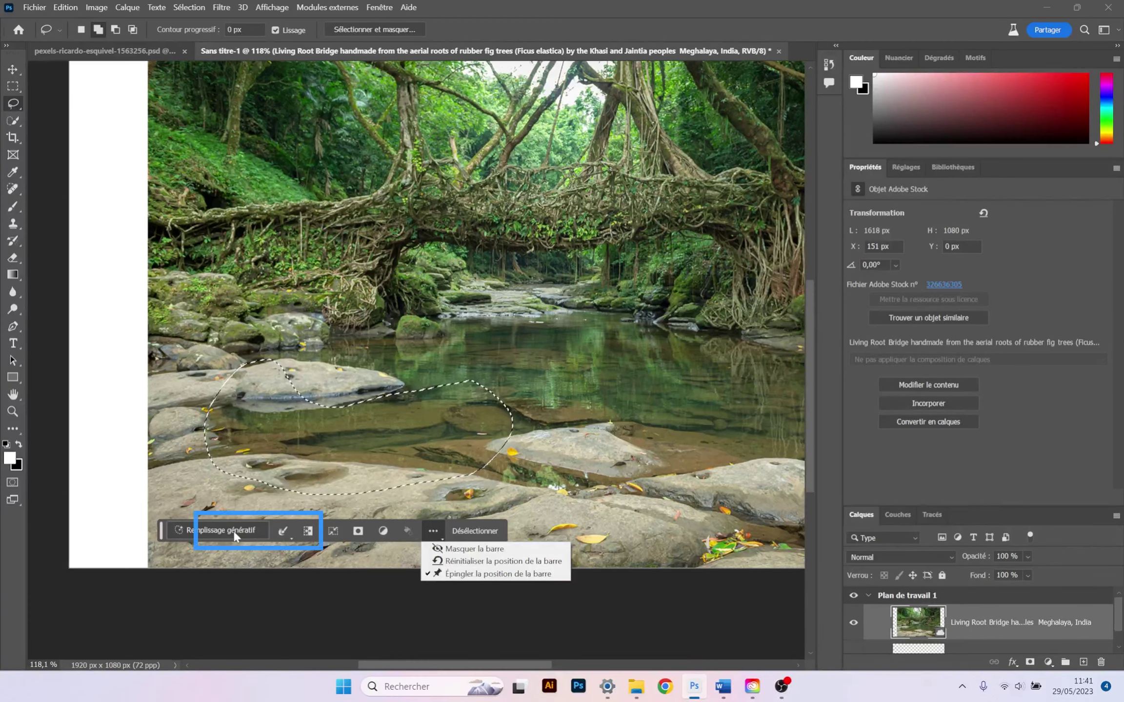
key(Escape)
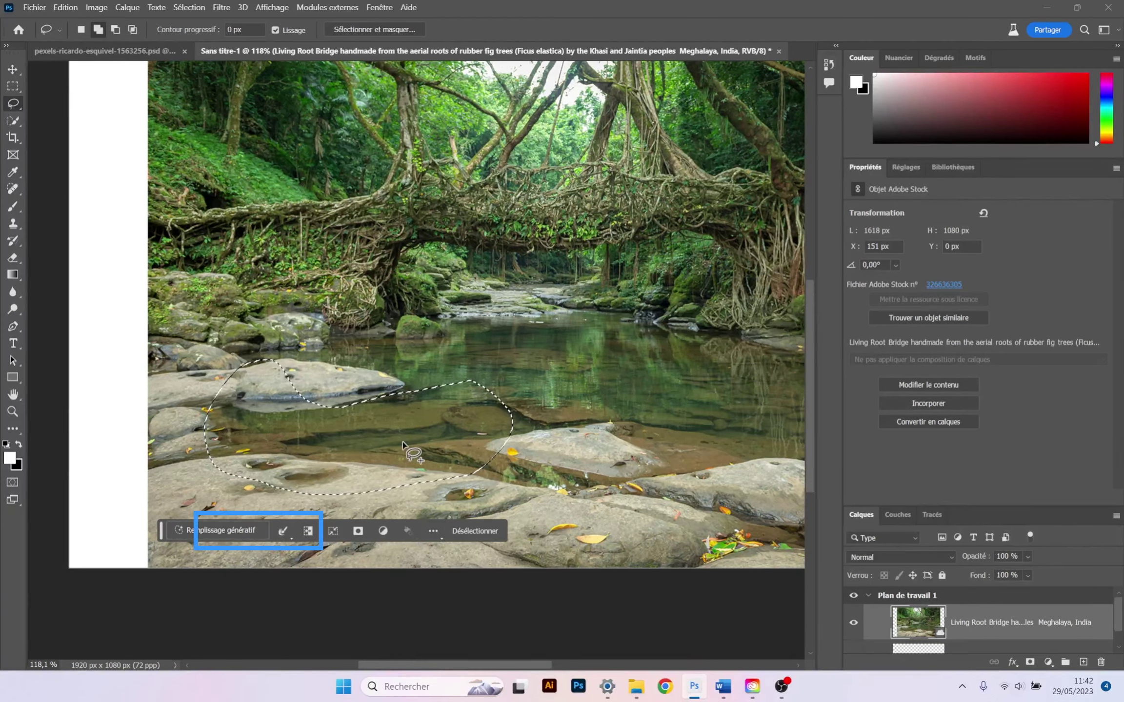
- Generate a dog inside the selection with Generative Fill, using the prompt "dog"
click(228, 531)
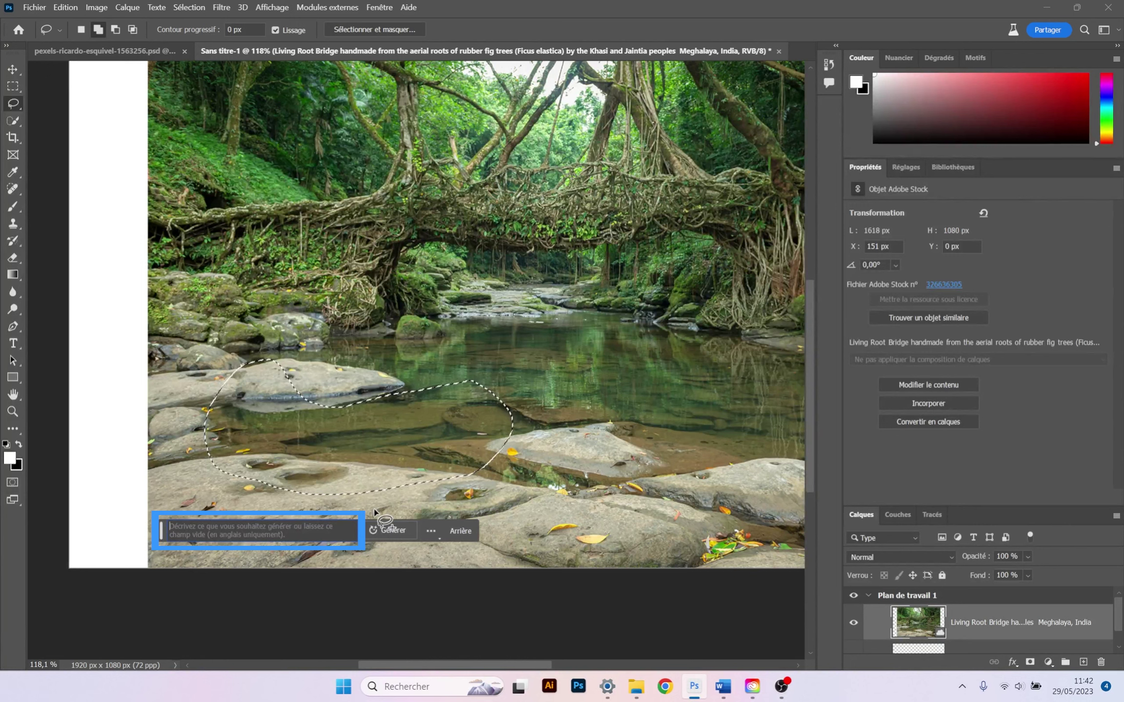
text(dog)
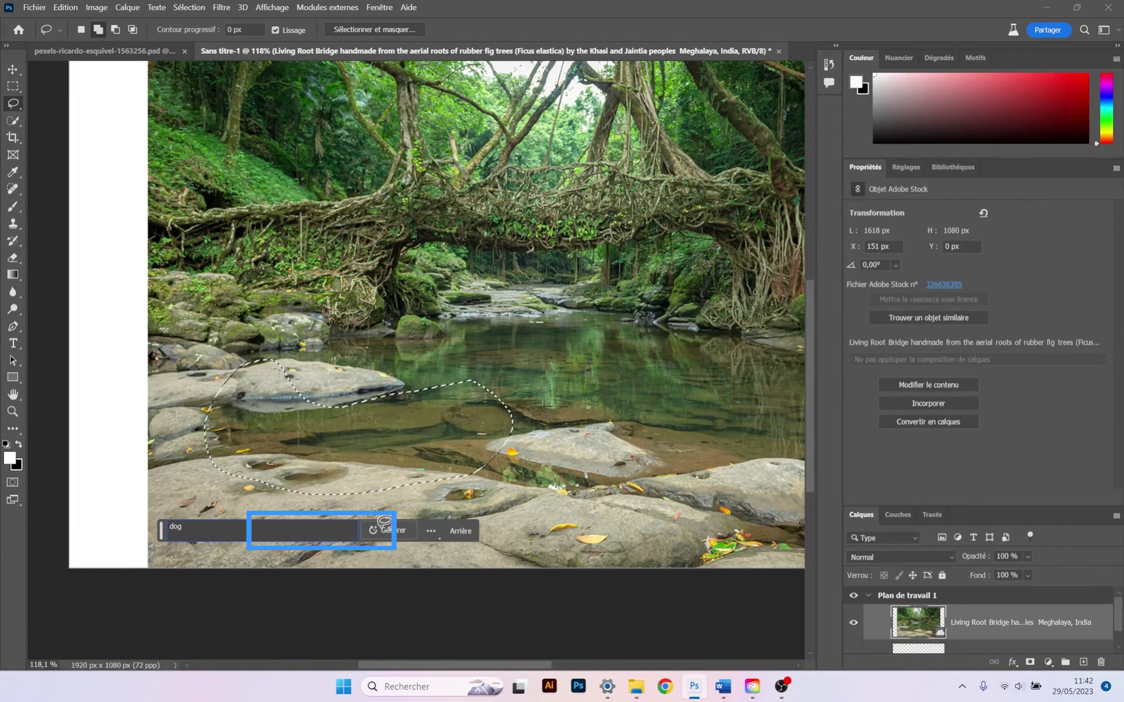
click(402, 533)
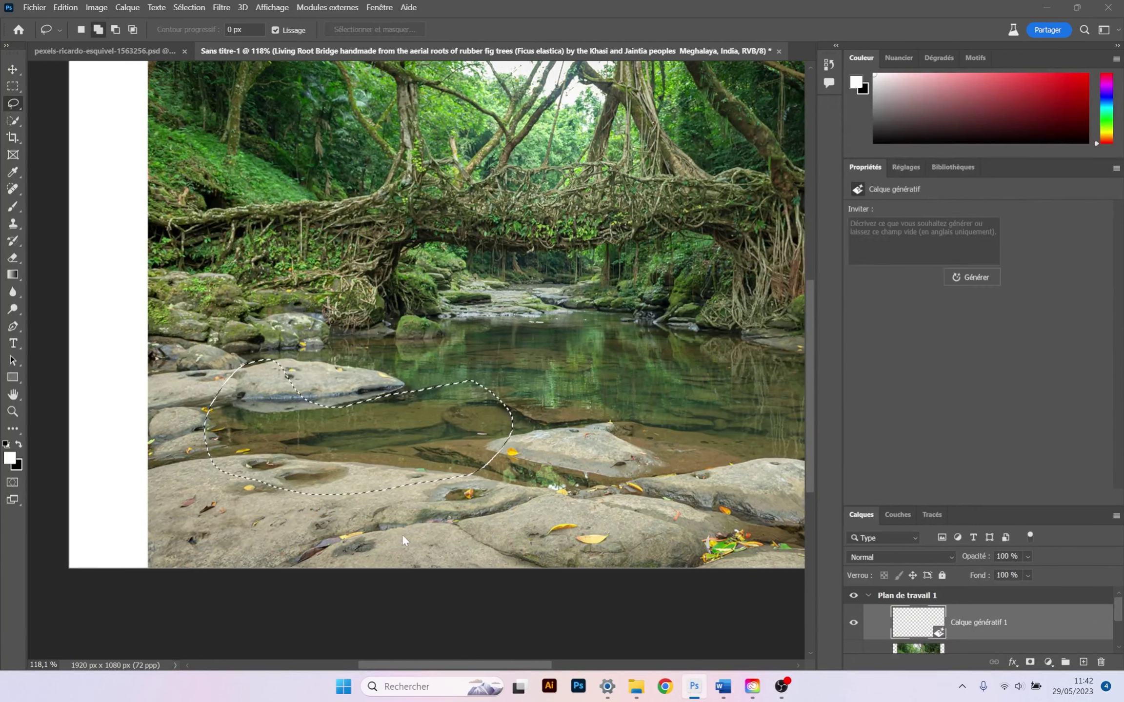
- Inspect the generated dog up close and compare the three variants of the generative layer
scroll(519, 440, down, 1)
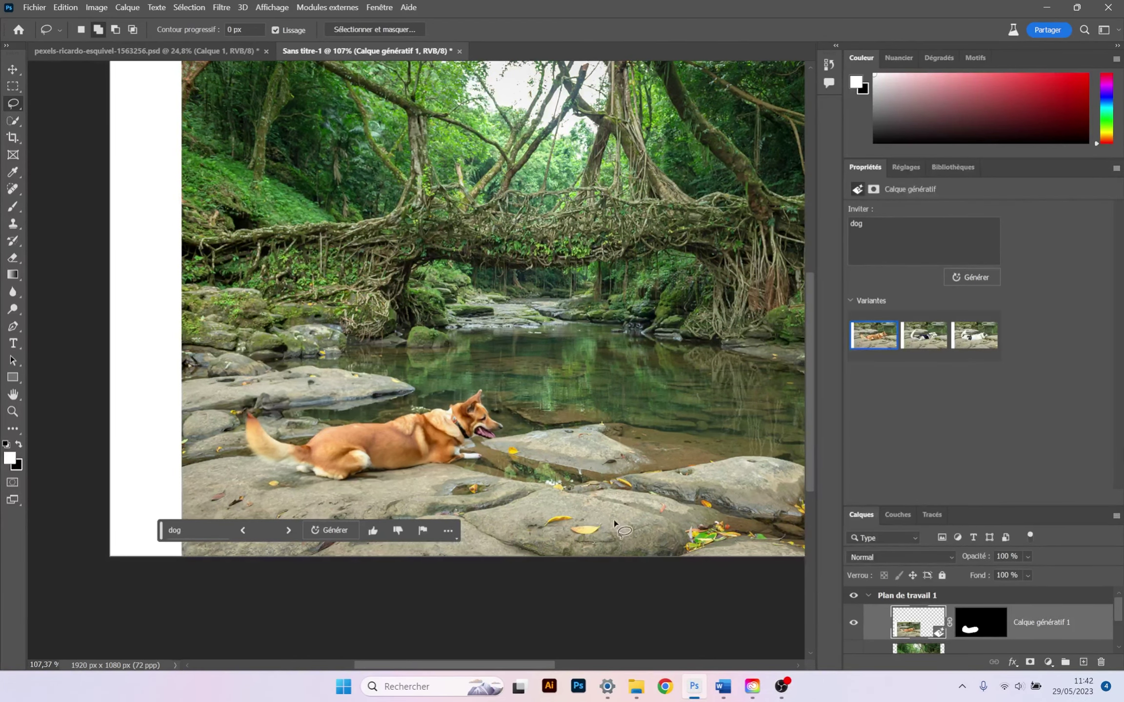
drag(612, 466, 526, 465)
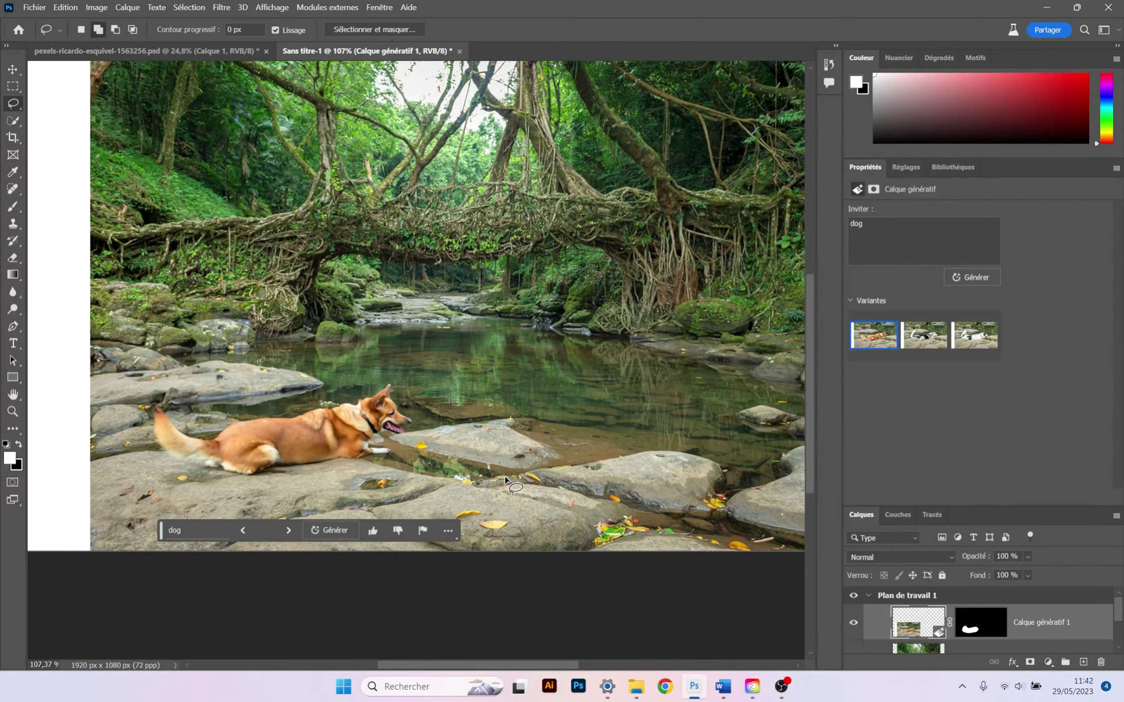
scroll(315, 521, up, 4)
drag(998, 509, 984, 419)
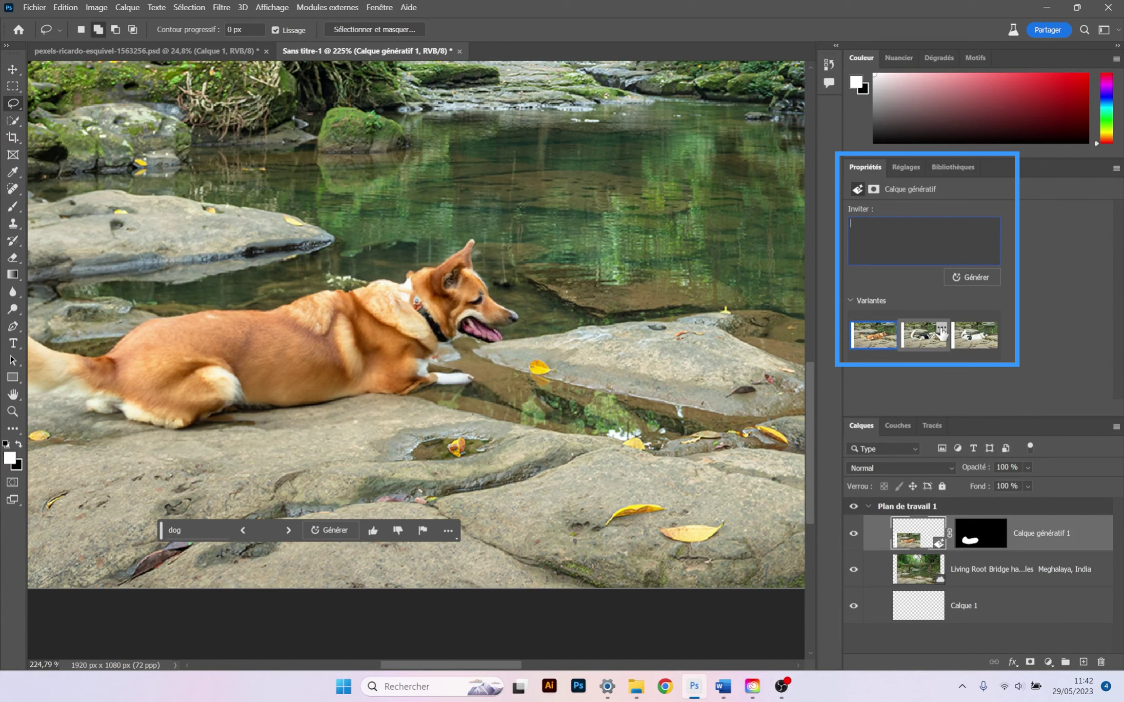
click(924, 342)
click(976, 341)
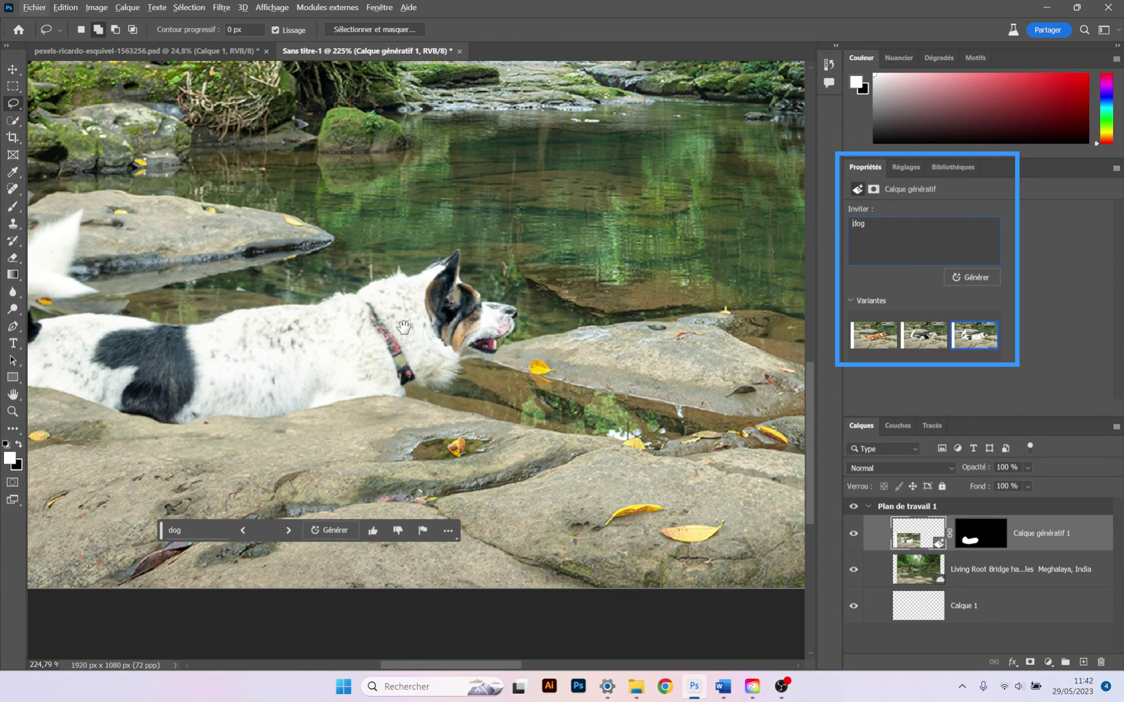
drag(403, 327, 506, 305)
click(923, 337)
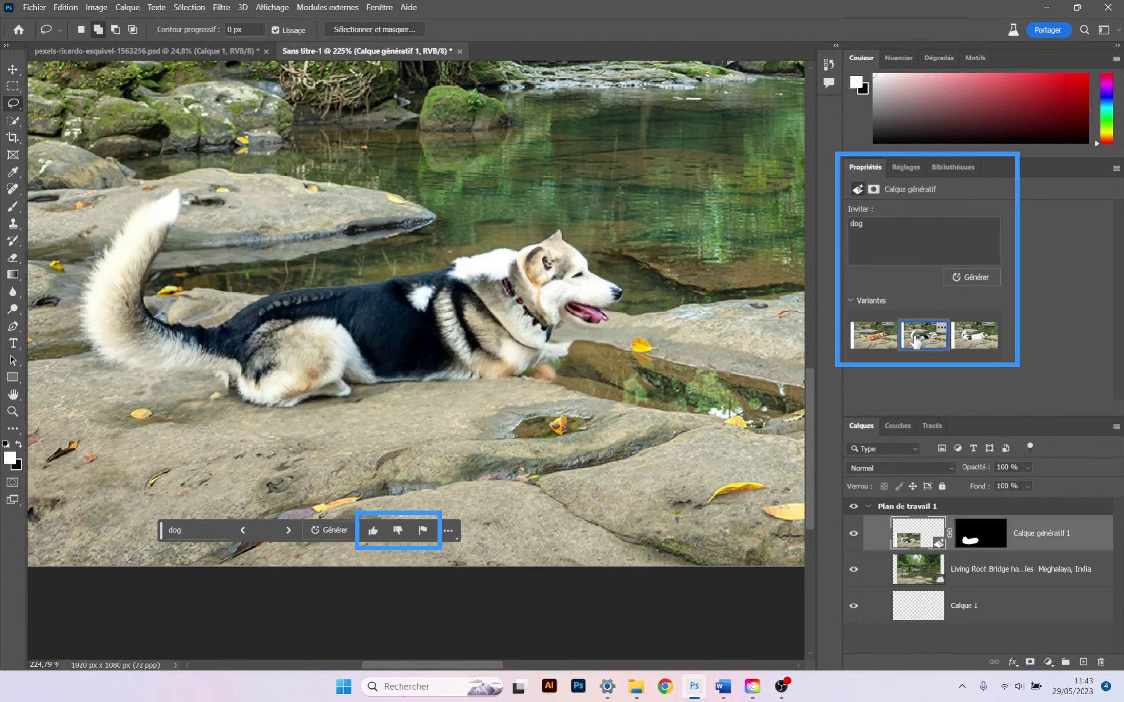
- Rate the third dog variant negatively, and apply the first variant with a positive rating
click(976, 340)
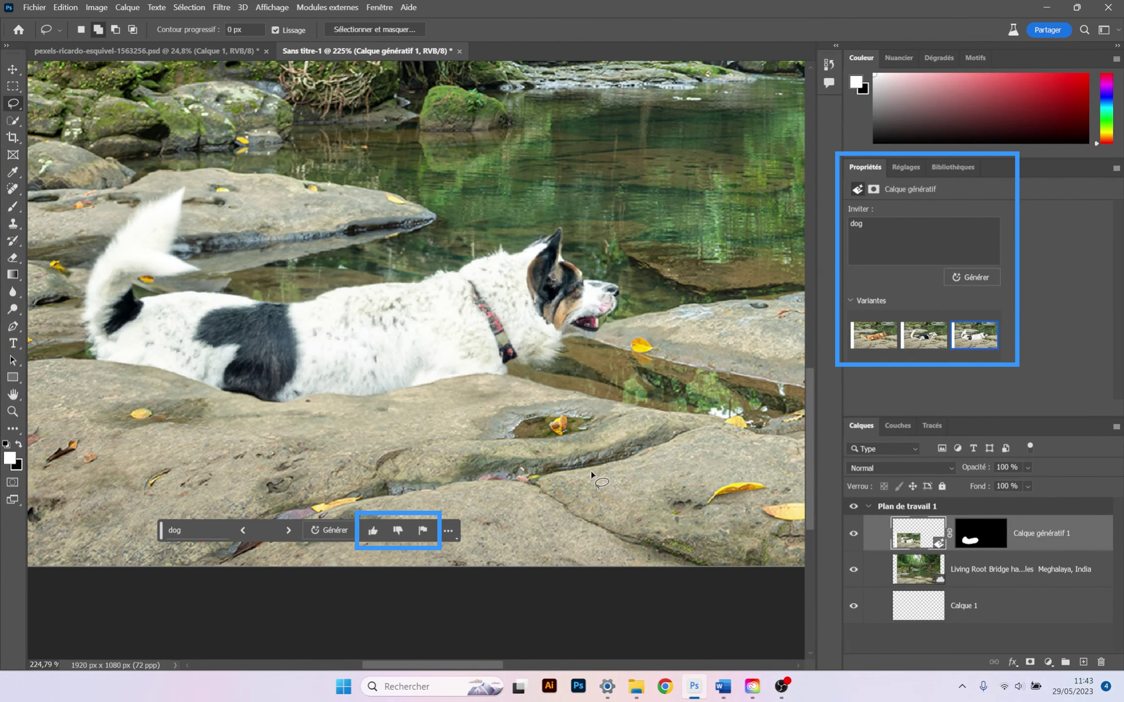
click(398, 531)
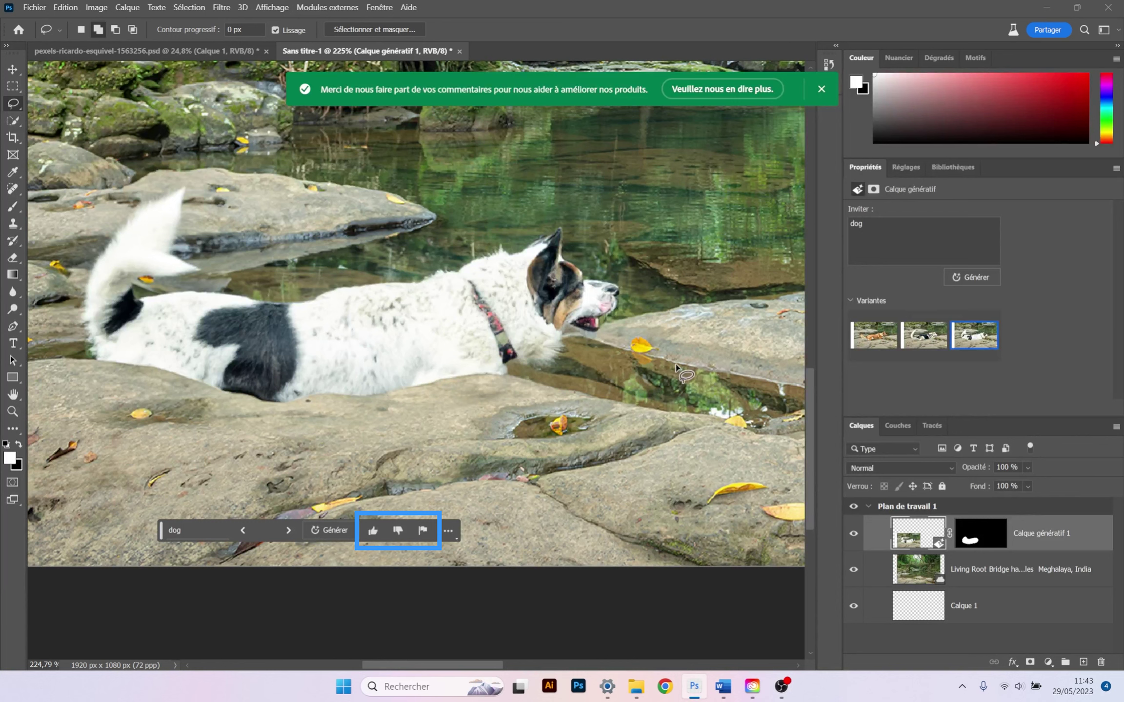
click(884, 346)
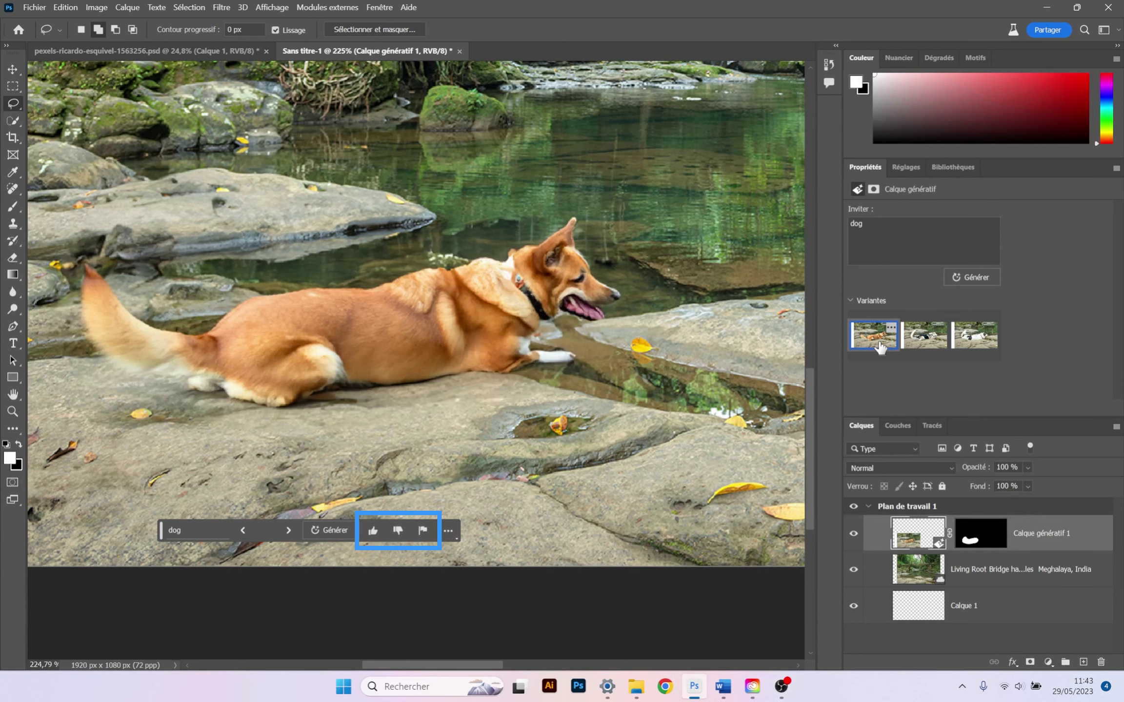
click(374, 531)
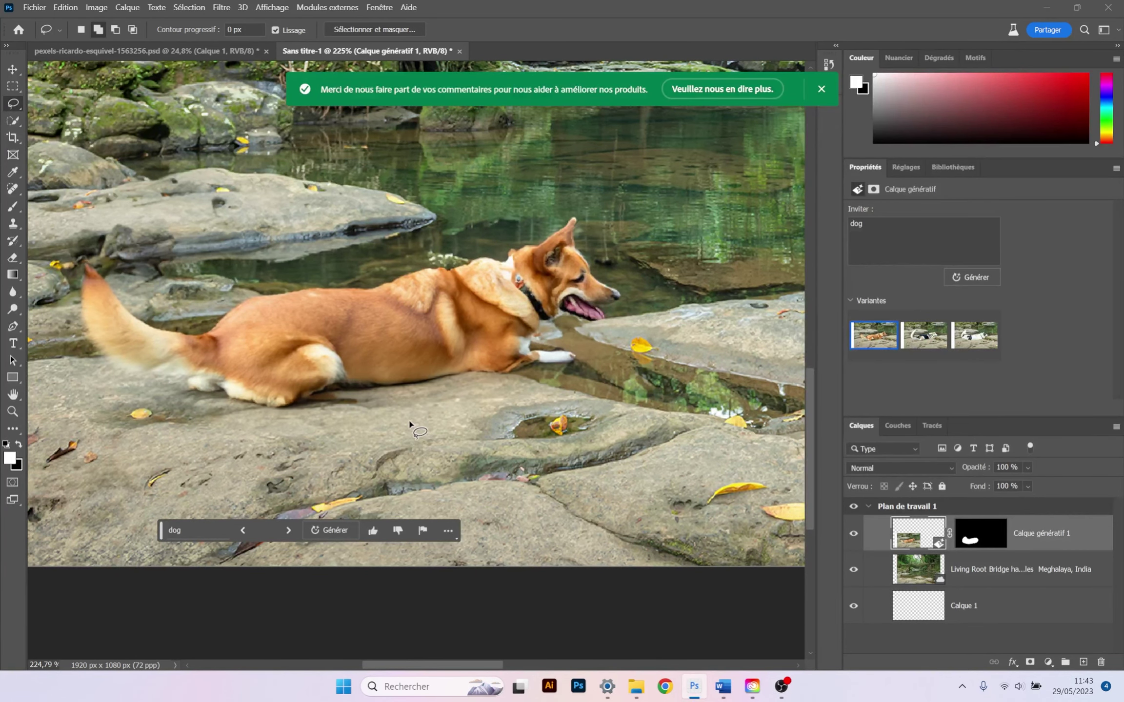
key(space)
drag(510, 204, 494, 261)
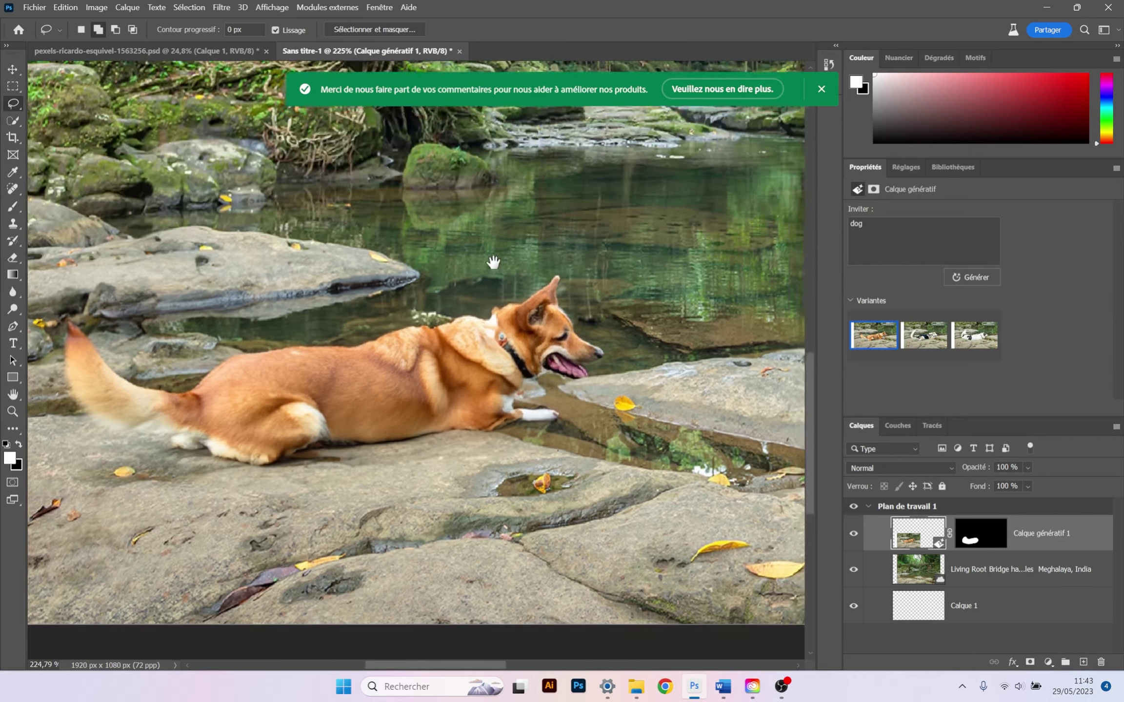
- Examine how the generated dog blends into the riverside rocks, both up close and in the wider scene
scroll(509, 271, down, 3)
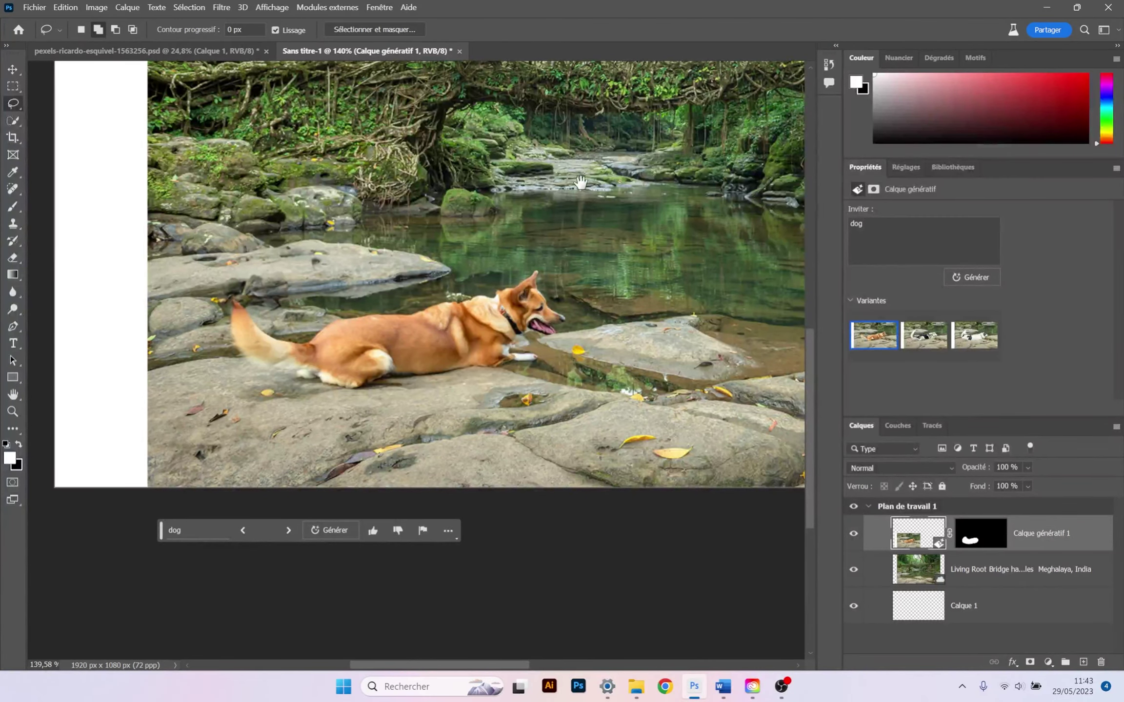
scroll(462, 298, up, 3)
scroll(462, 295, right, 3)
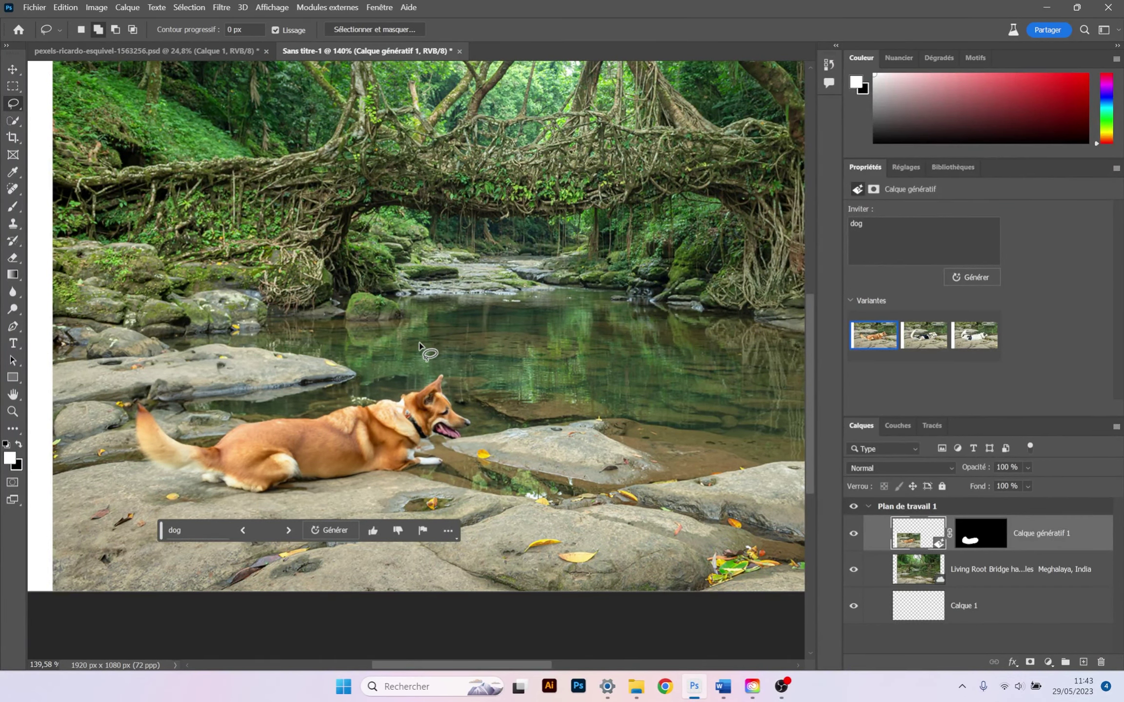
scroll(419, 357, down, 2)
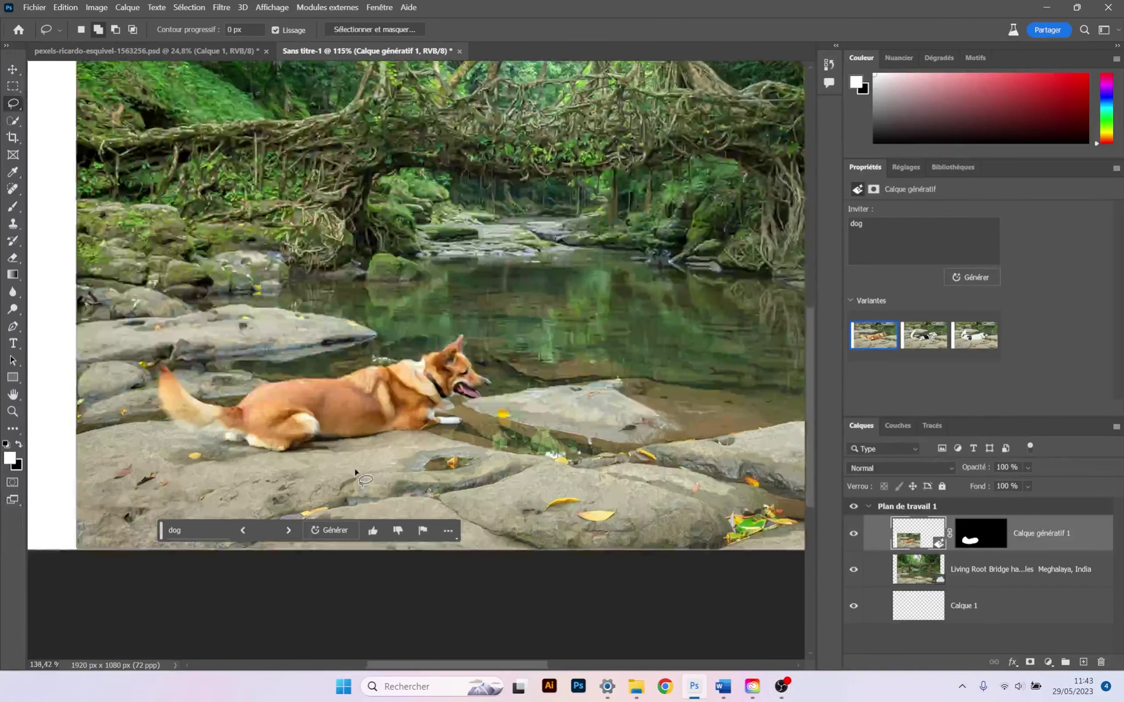
scroll(366, 472, up, 2)
scroll(391, 439, up, 9)
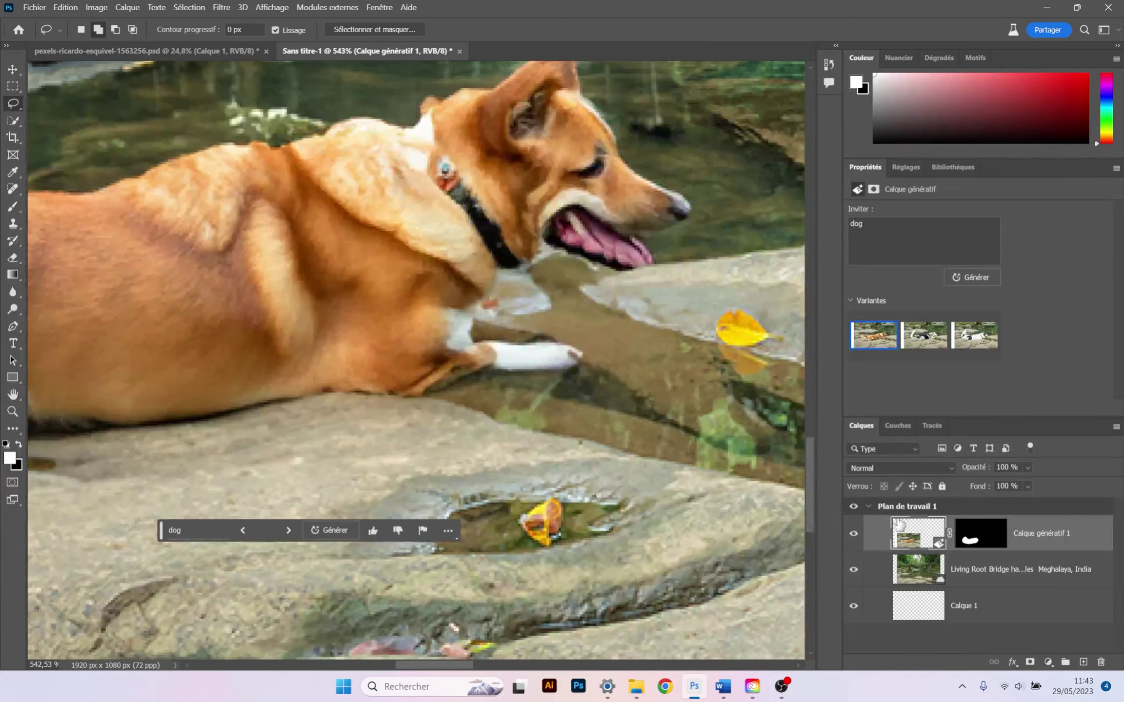
click(853, 533)
scroll(539, 400, down, 3)
scroll(539, 401, down, 2)
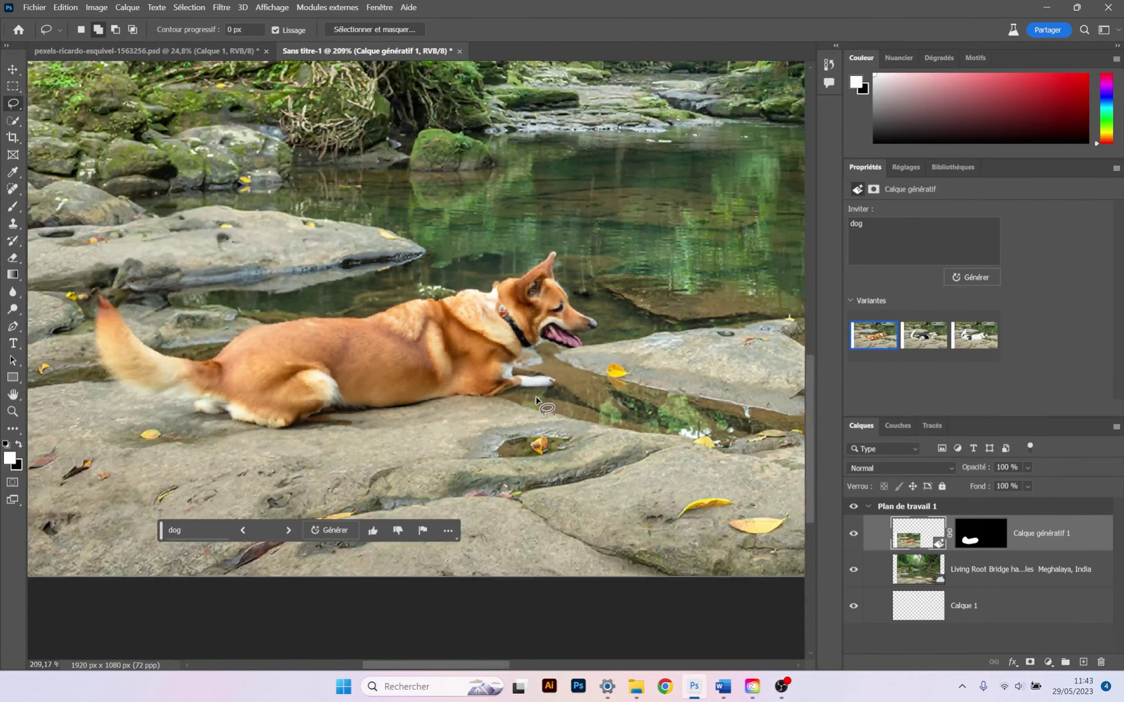
scroll(536, 397, down, 2)
- Generate more variants of the dog from the same prompt, compare the new ones and apply the first
click(972, 278)
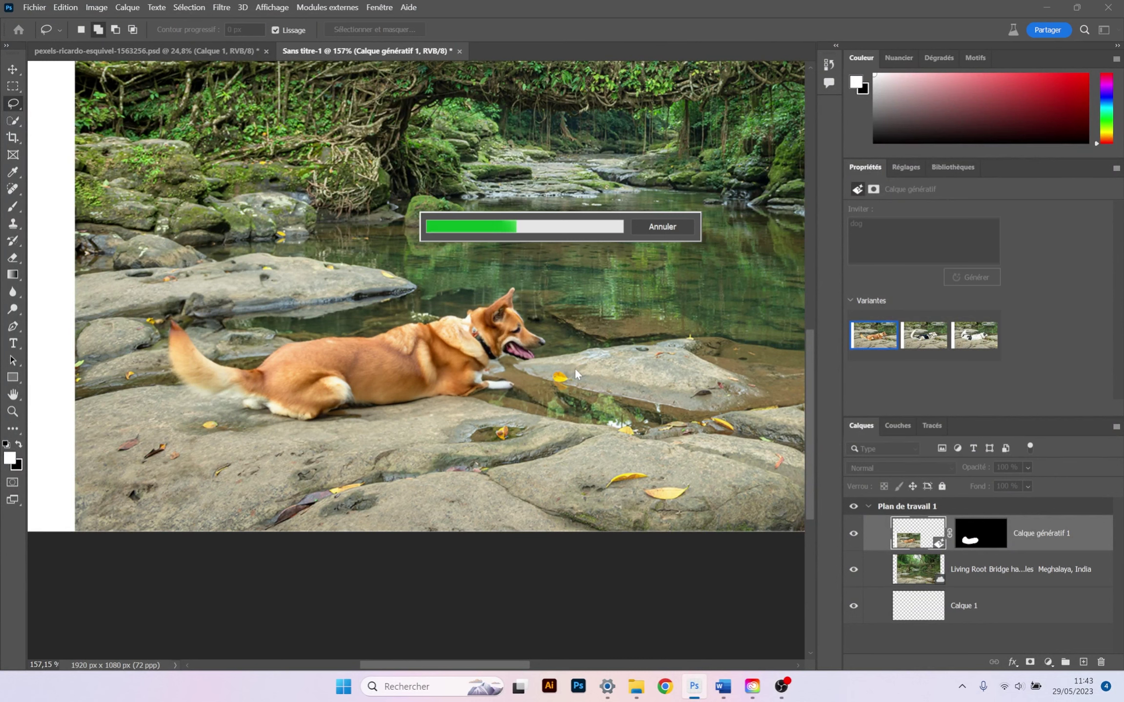
scroll(559, 293, down, 1)
click(924, 335)
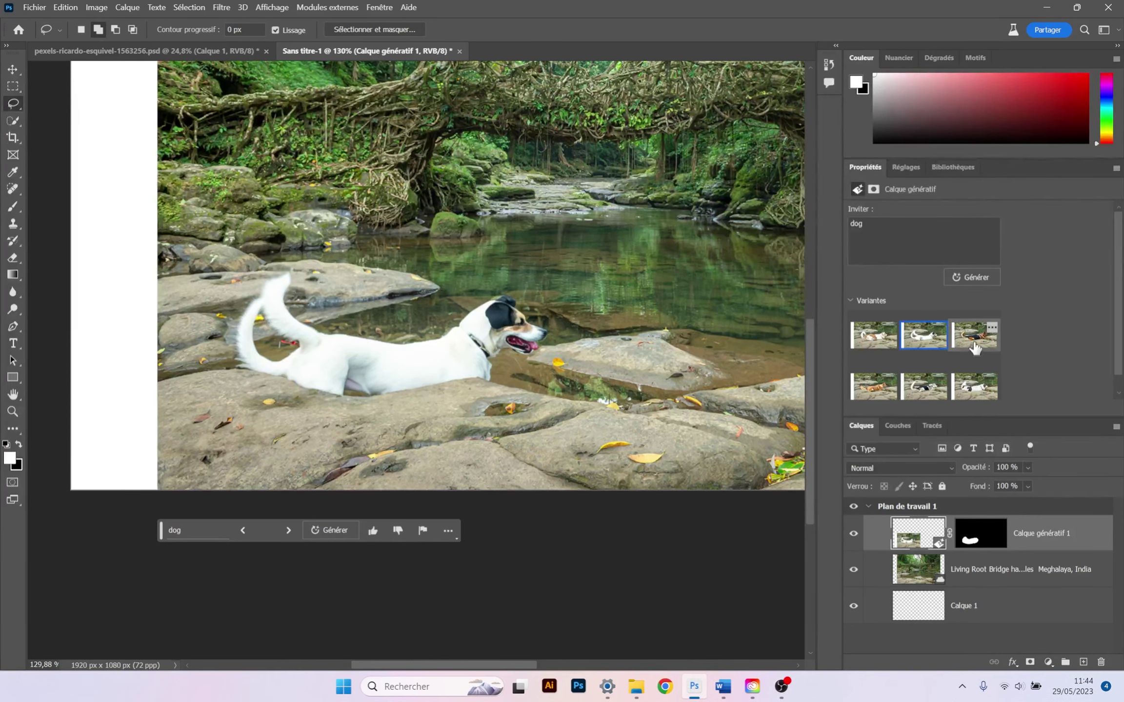
click(975, 348)
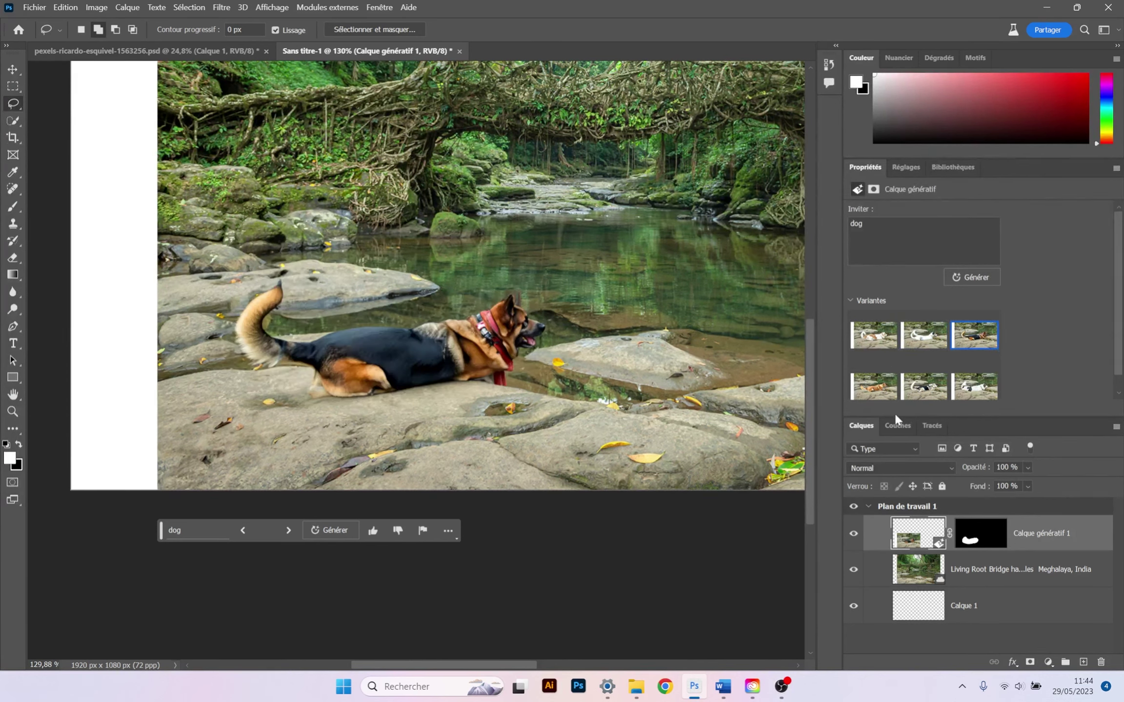
click(874, 348)
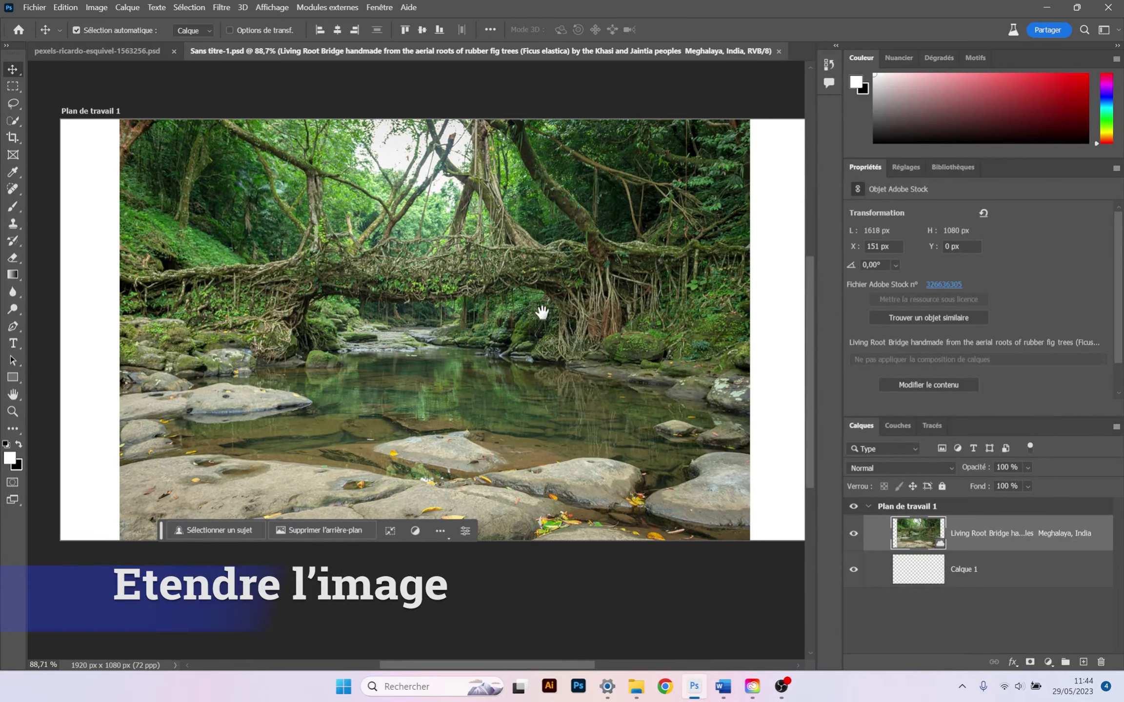
- Select the white strip right of the bridge photo, slightly overlapping its edge, and extend the image with Generative Fill using an empty prompt
drag(542, 313, 519, 311)
scroll(383, 287, down, 1)
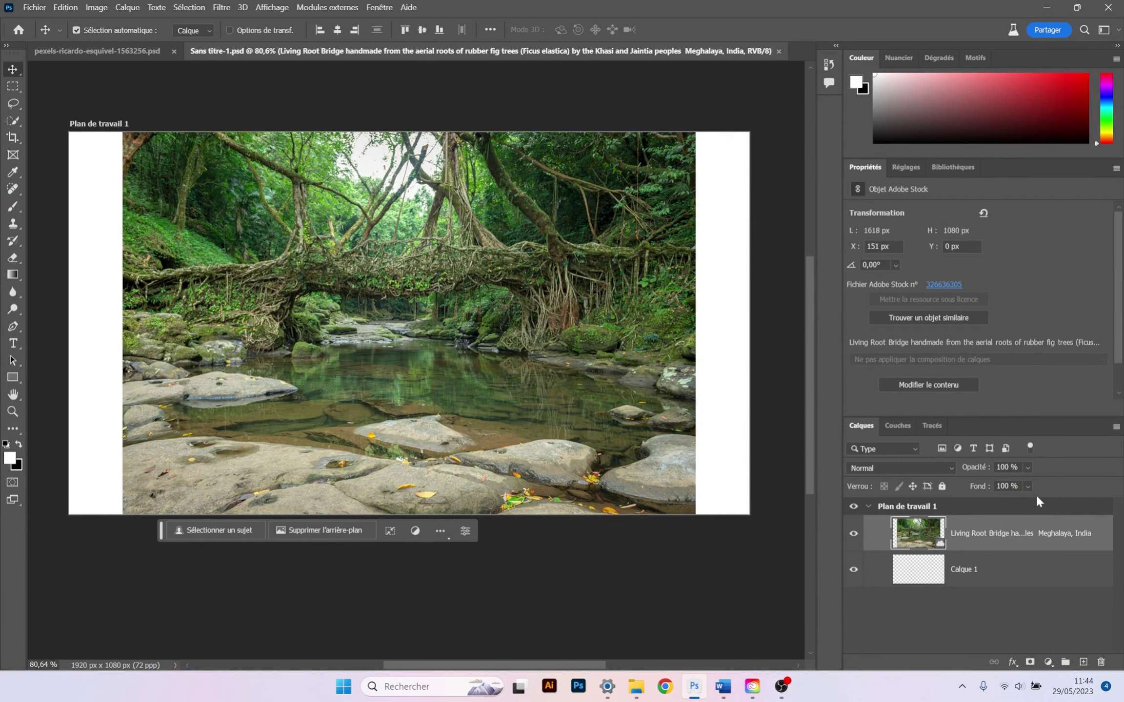
click(9, 88)
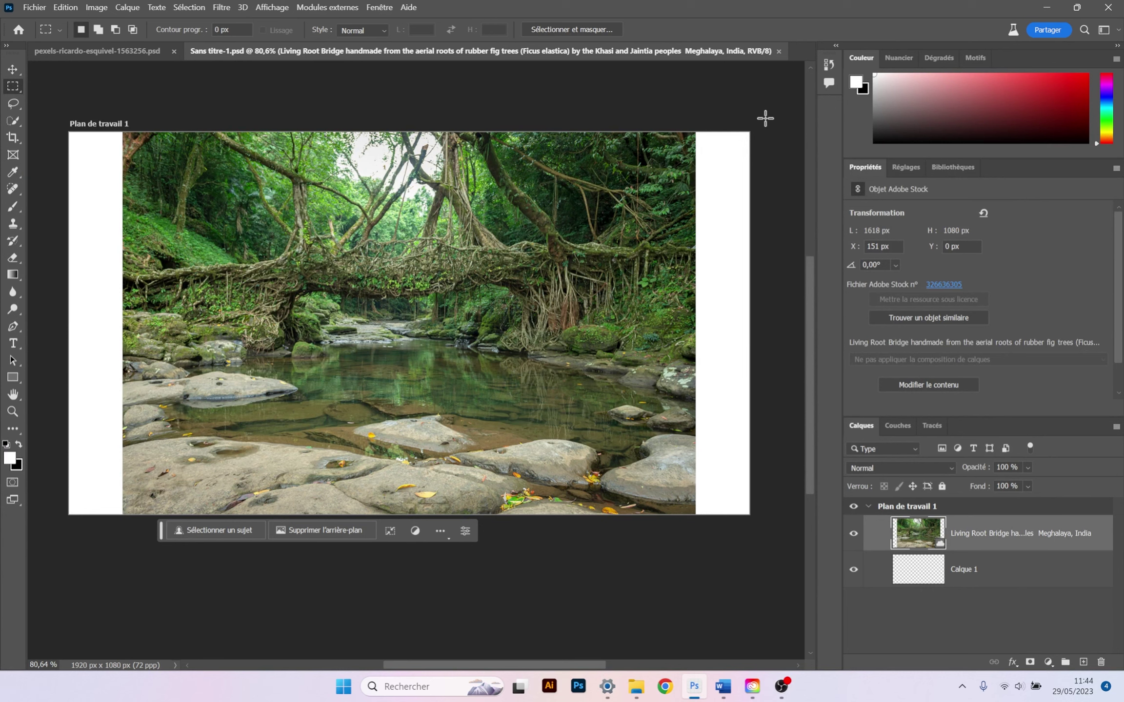
drag(765, 118, 672, 515)
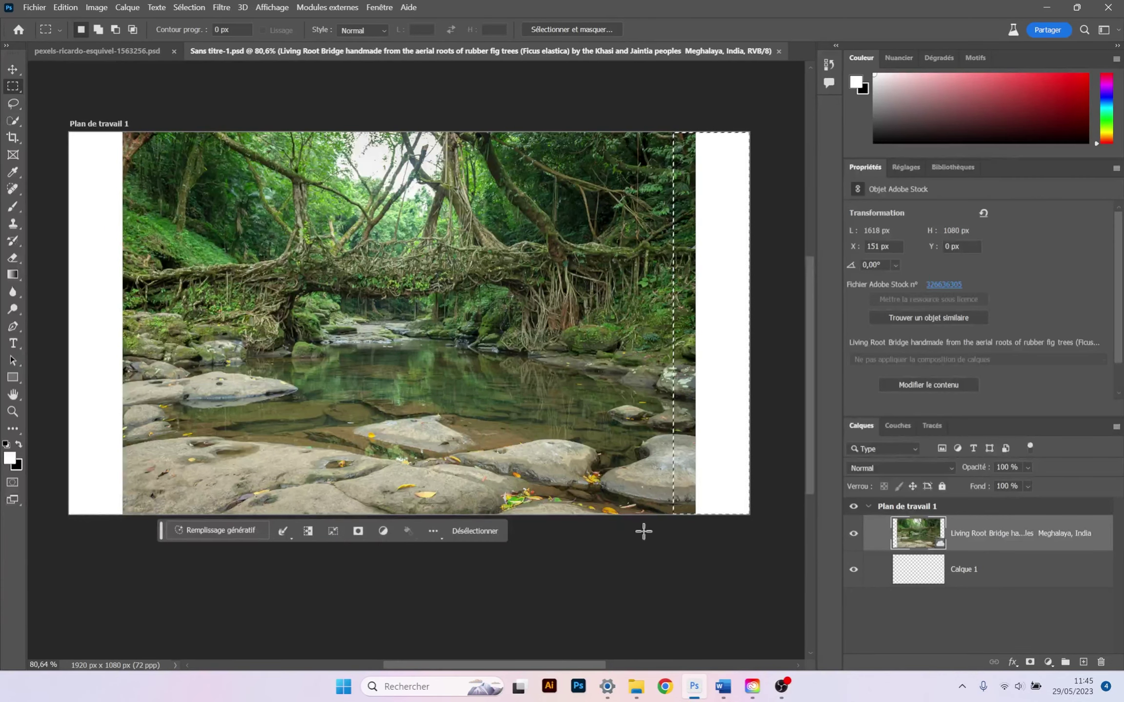
click(232, 533)
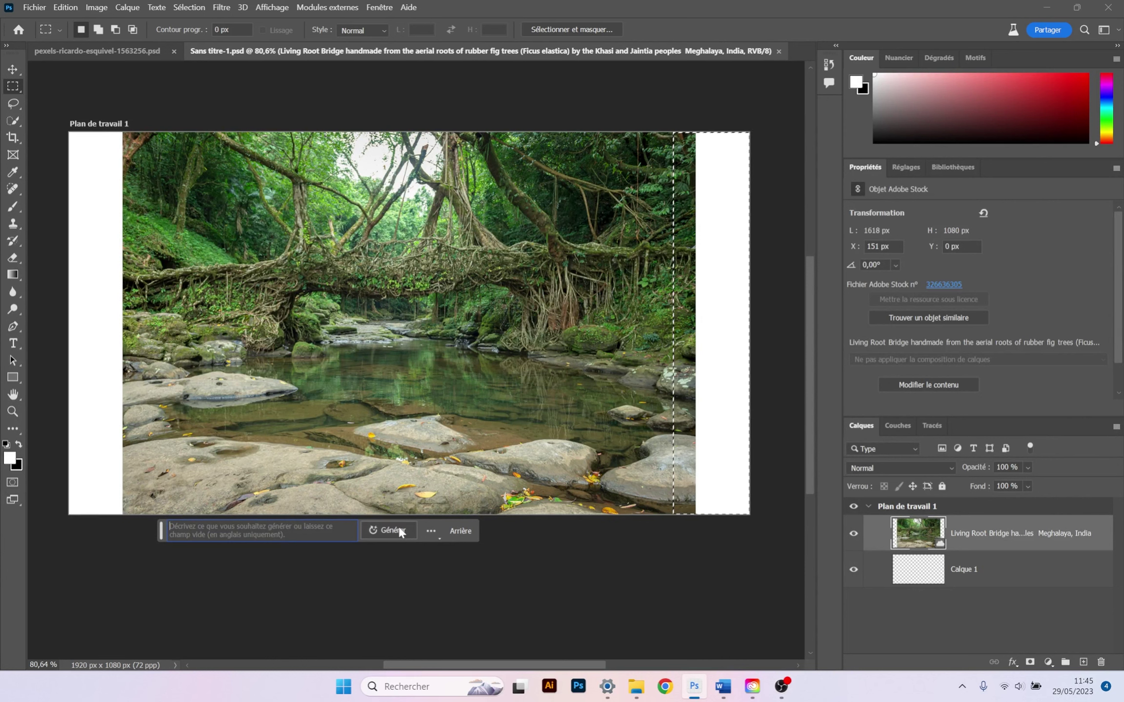
click(389, 534)
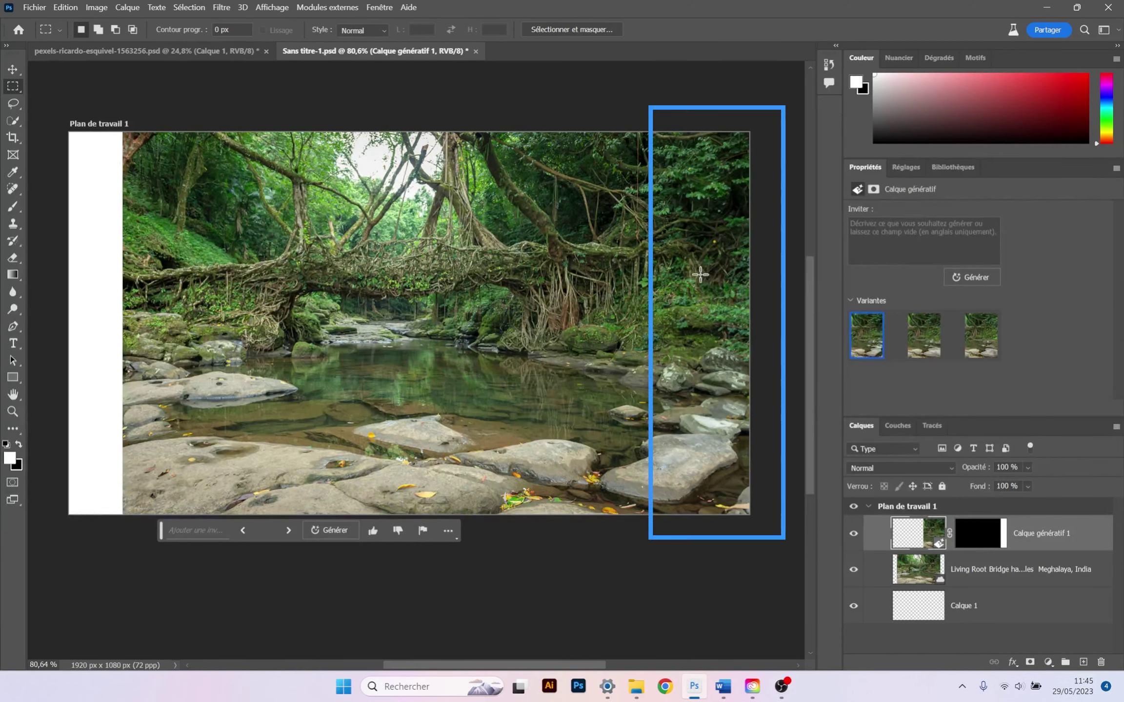
- Compare the variants of the right-hand extension, apply the first one and rate it positively
click(912, 350)
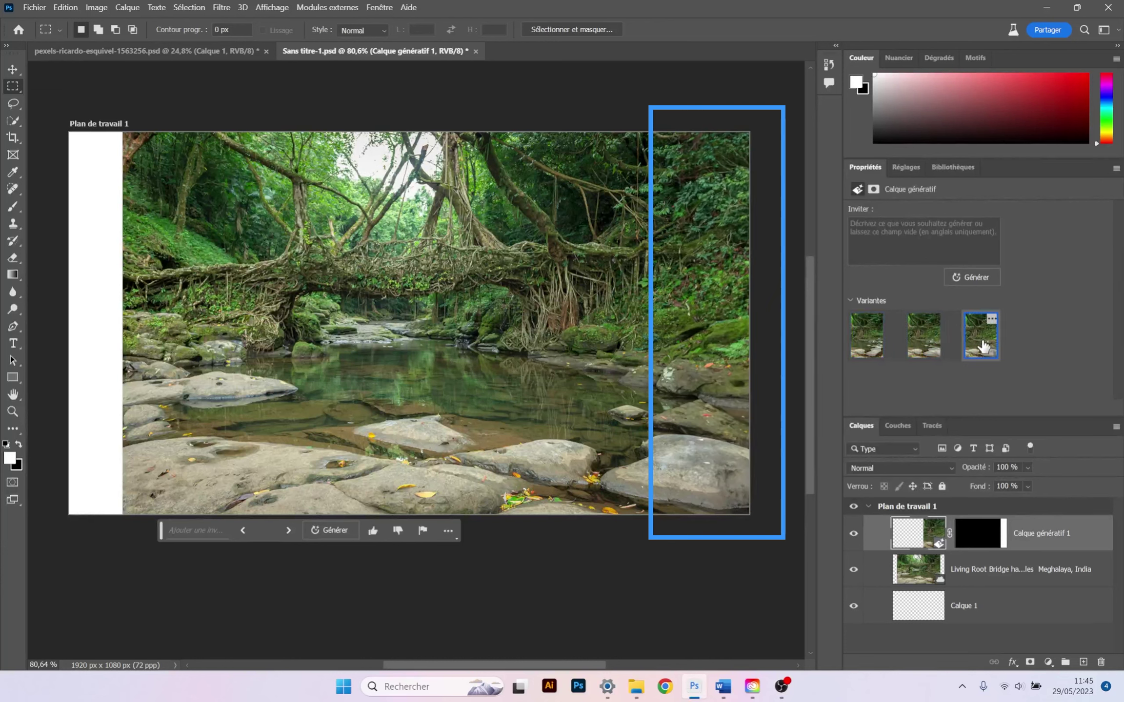
click(874, 344)
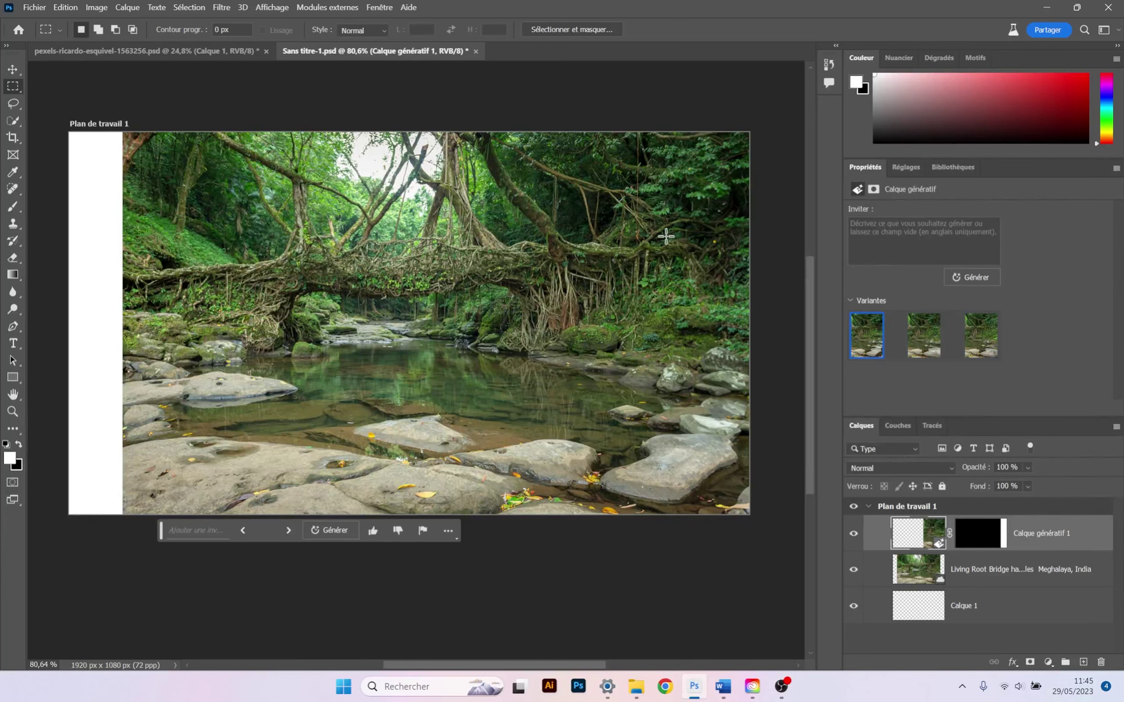
click(373, 531)
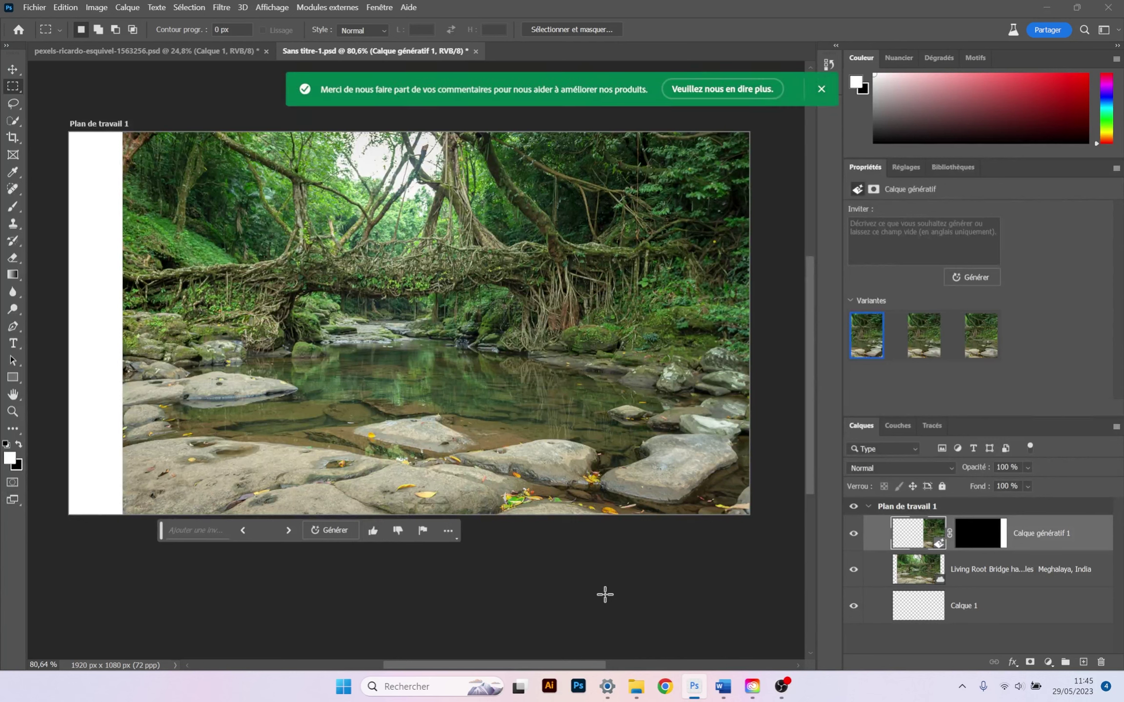
- On the bridge photo layer, select the white strip at its left with a slight overlap and fill it generatively without a prompt
click(927, 578)
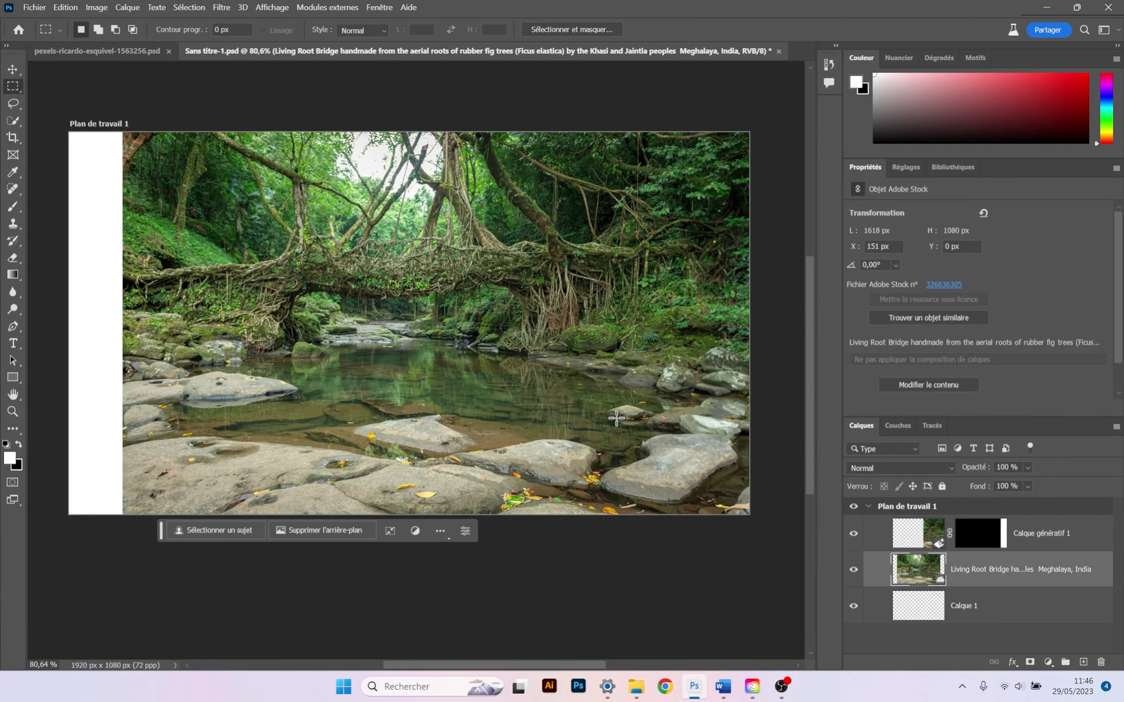
drag(57, 119, 138, 515)
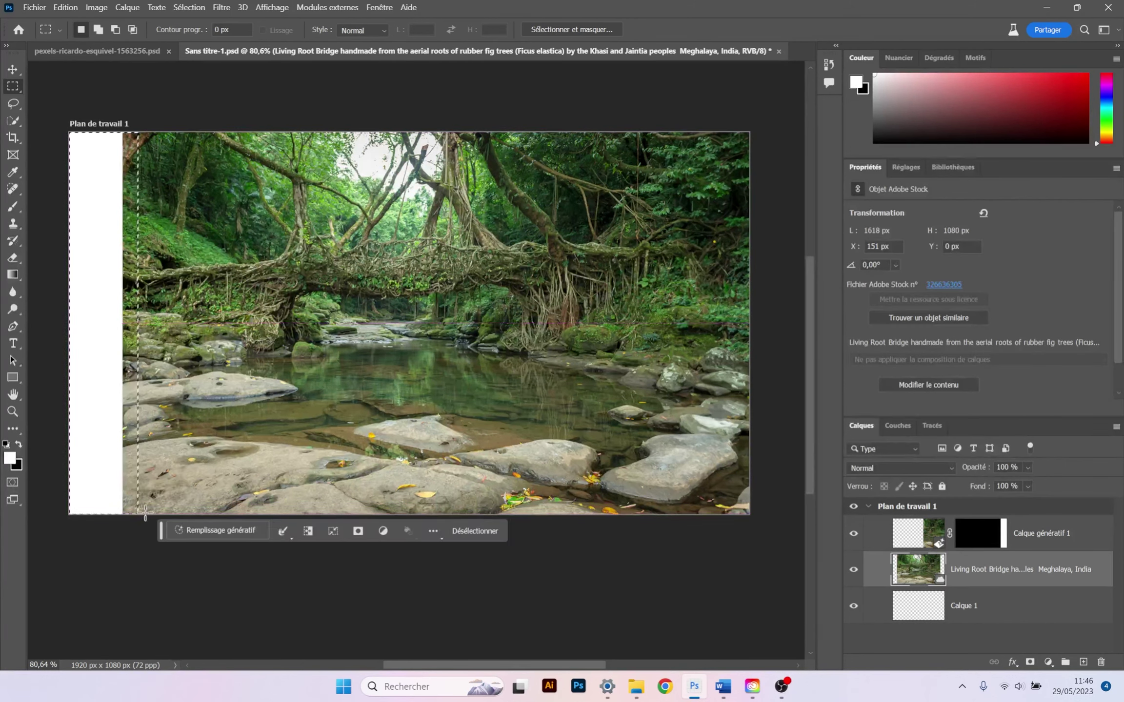
click(239, 532)
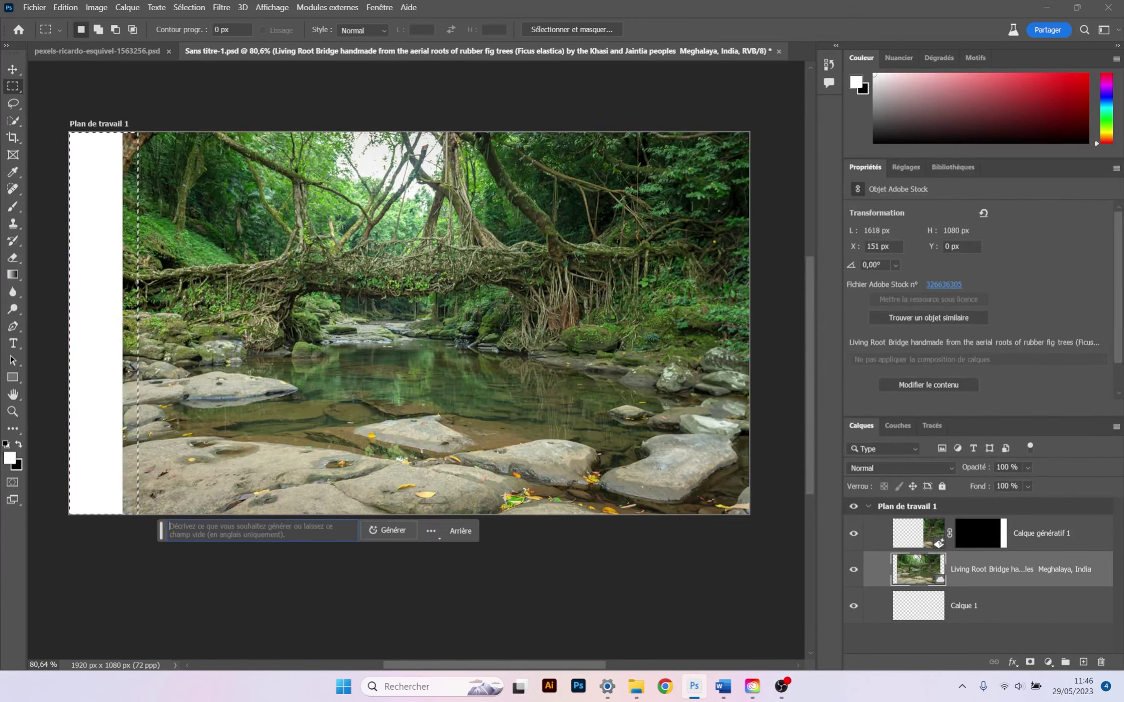
click(390, 530)
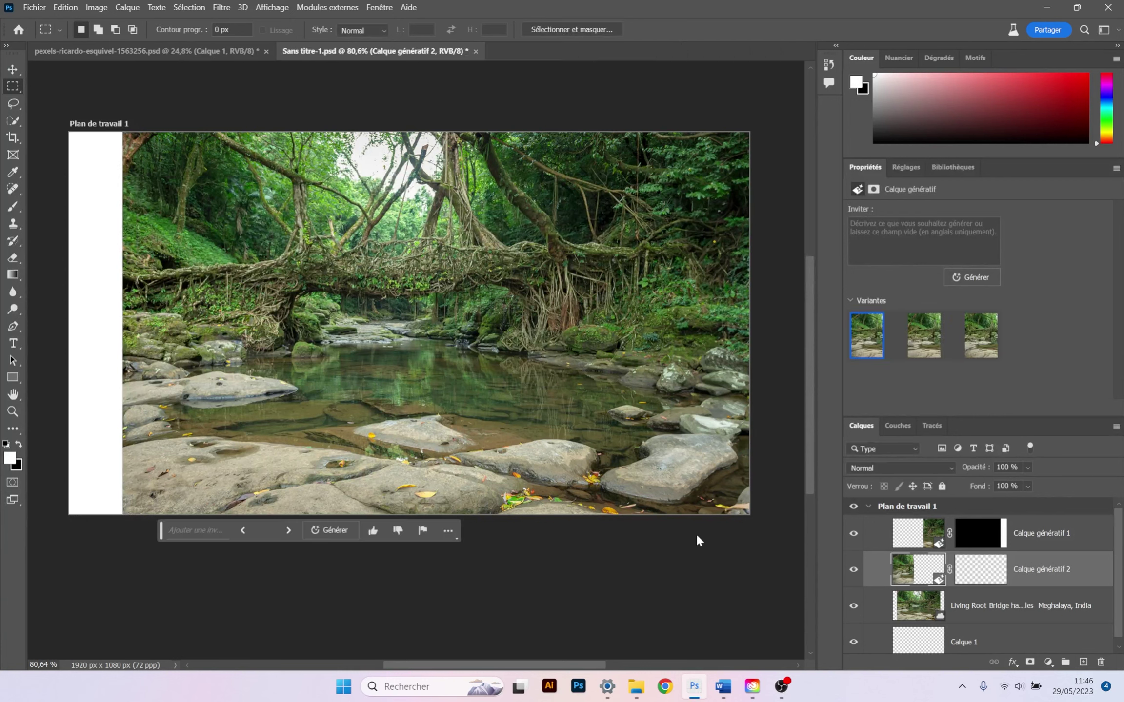
- Compare the variants of the left-hand extension, apply the third one and rate it
click(920, 351)
click(975, 344)
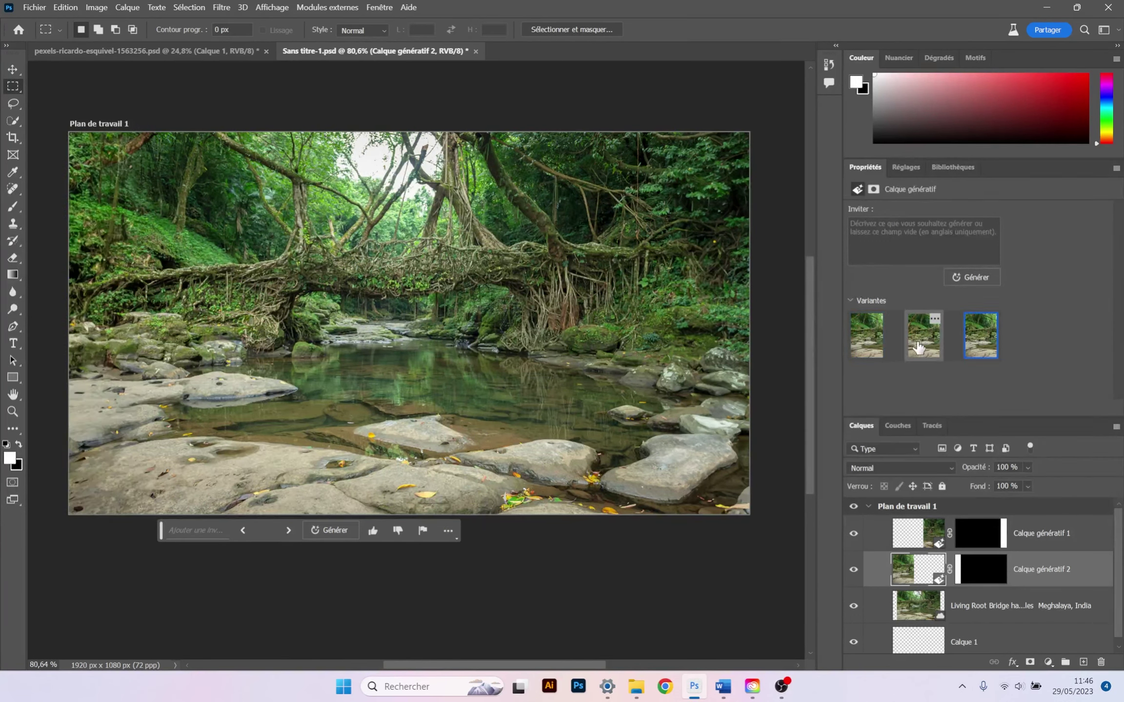
click(921, 346)
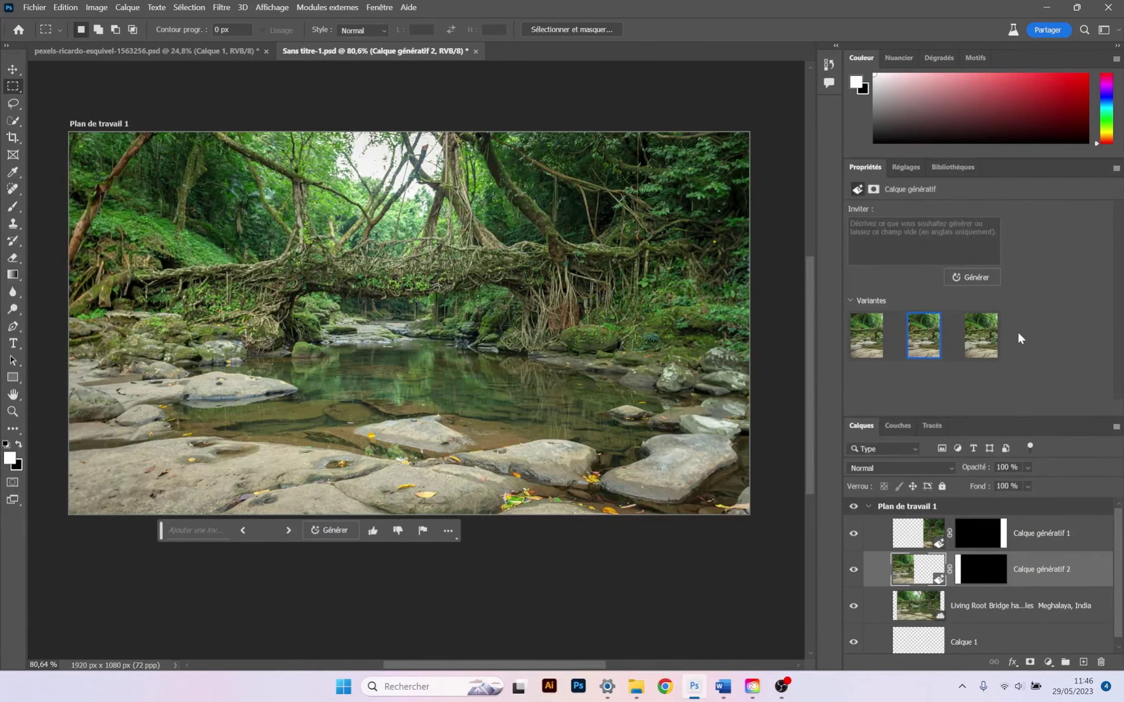
click(977, 343)
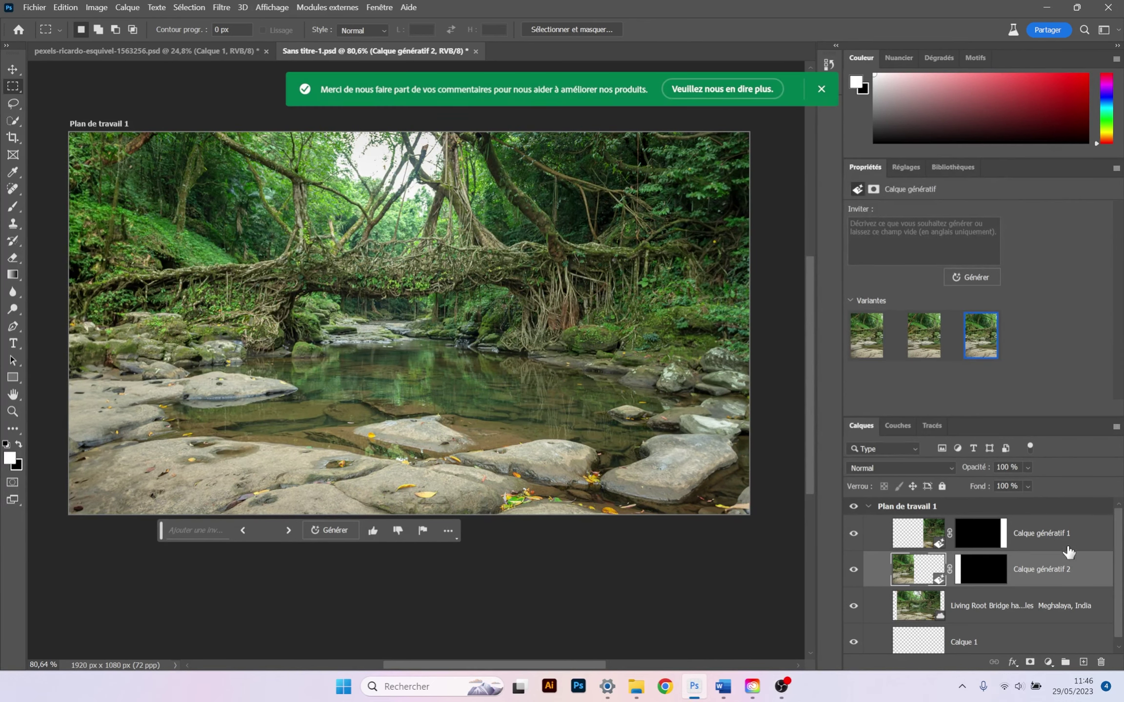
click(1050, 554)
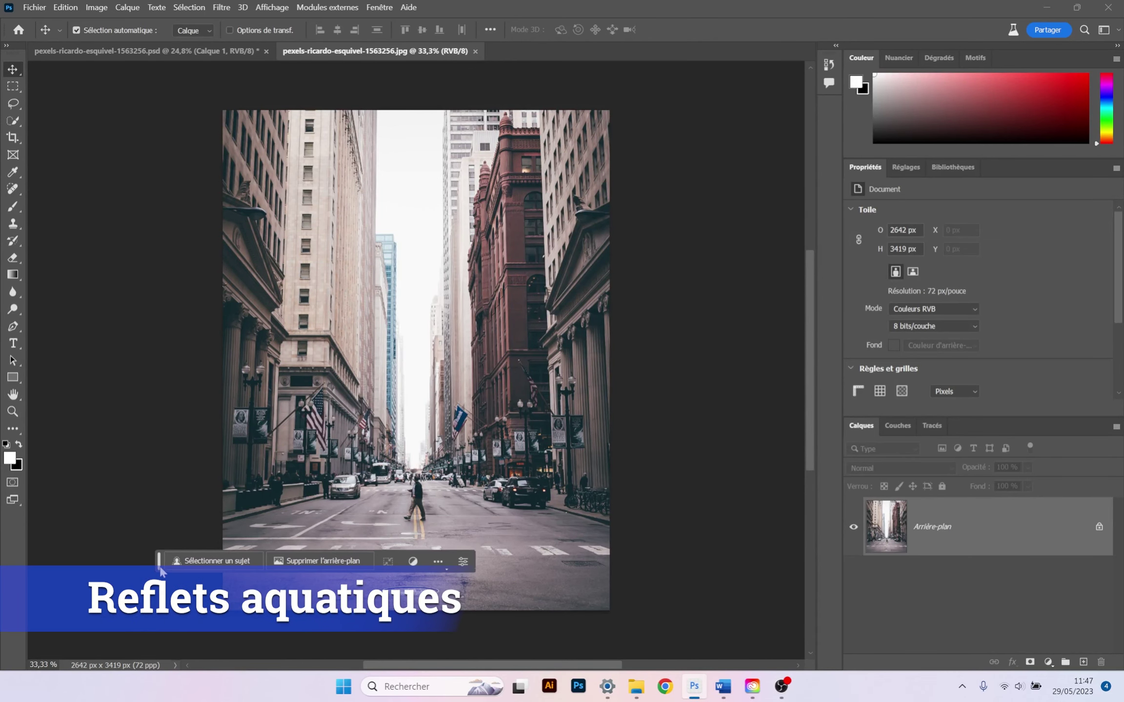
- Move the contextual task bar lower on the street photo and unlock the background layer
drag(161, 570, 165, 616)
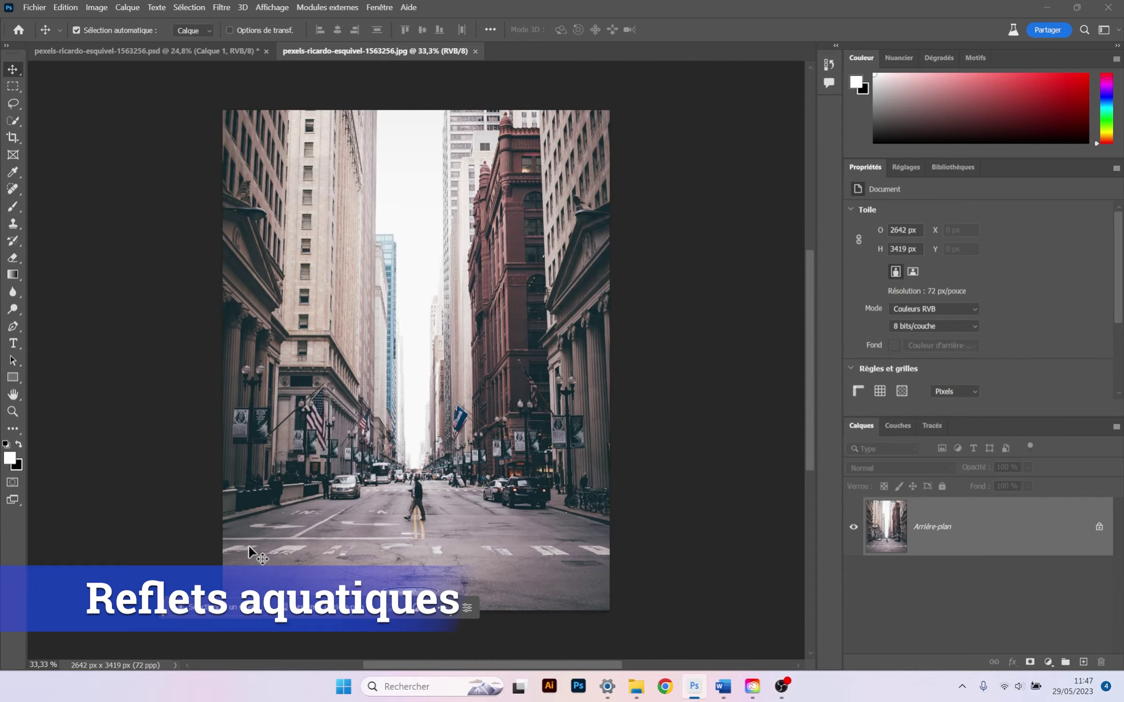
scroll(375, 549, up, 5)
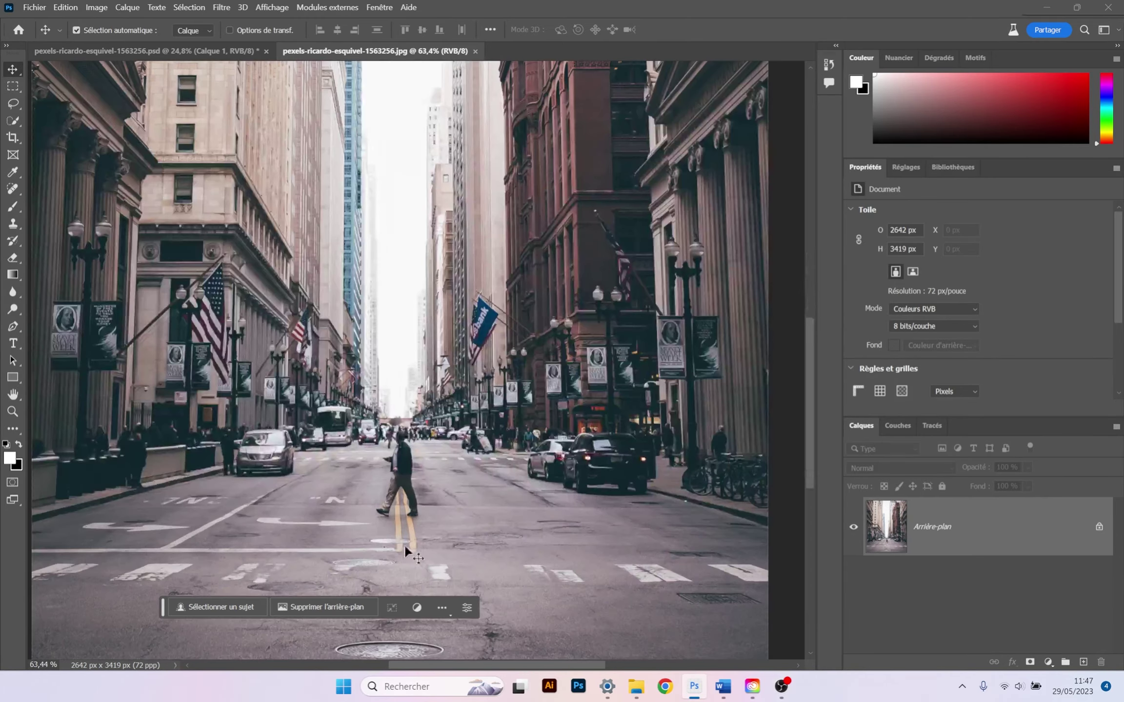
scroll(447, 466, down, 5)
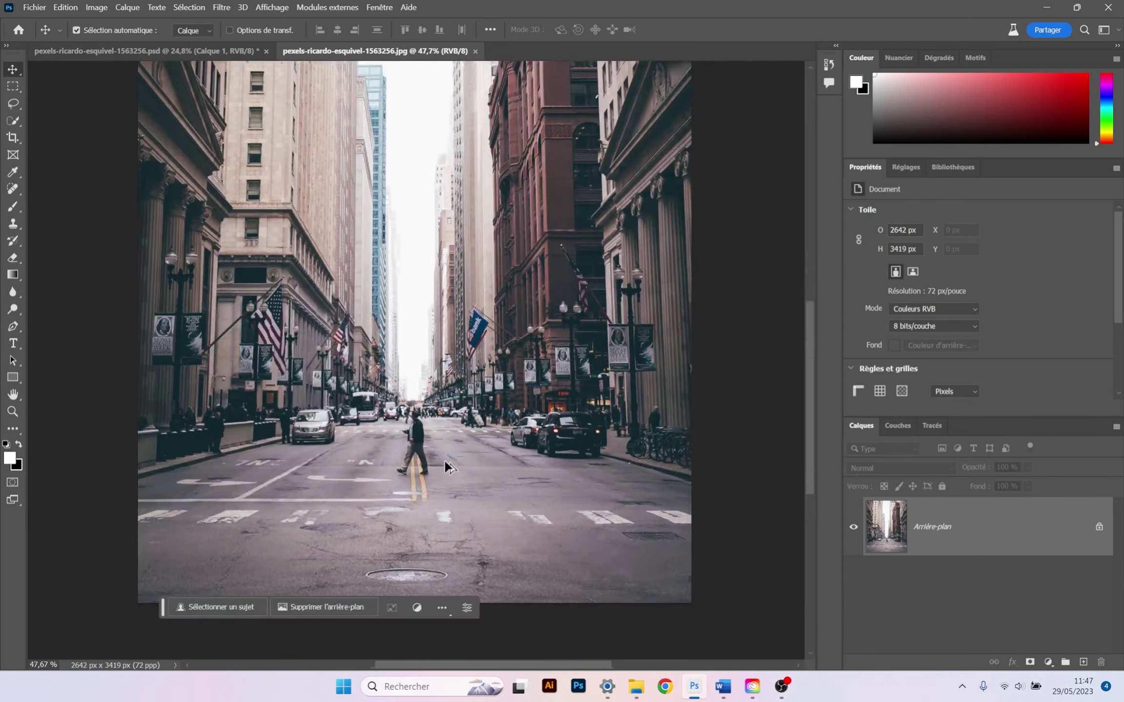
scroll(443, 462, up, 1)
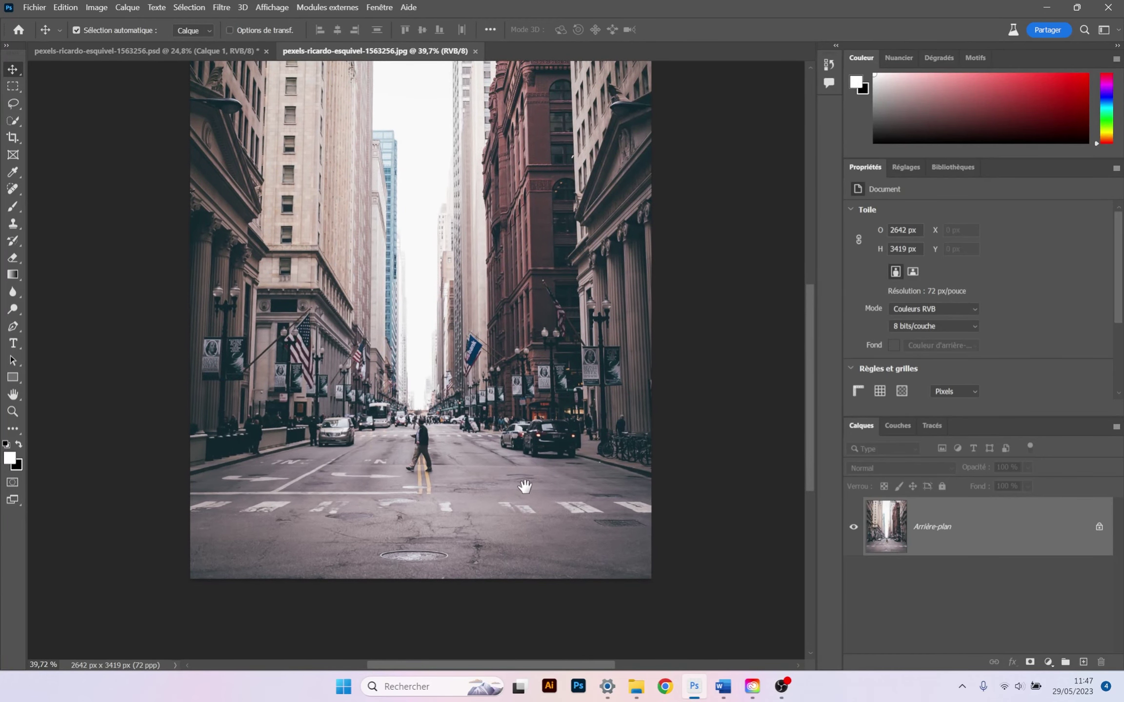
drag(492, 491, 499, 430)
scroll(468, 507, up, 3)
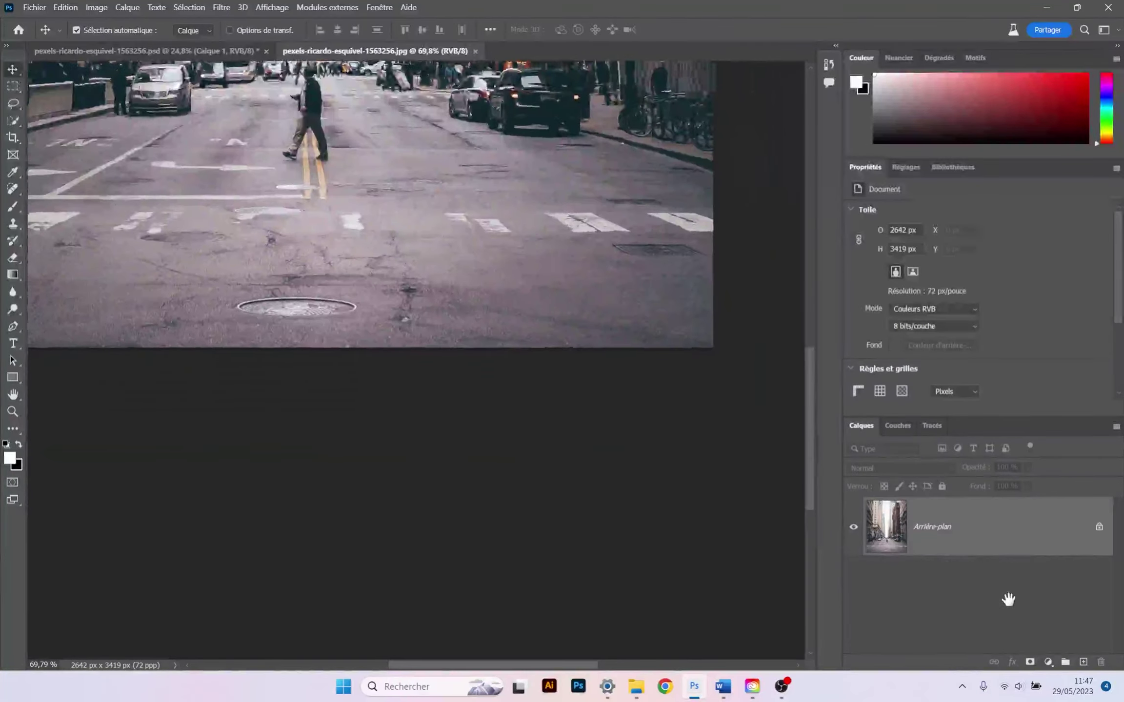
drag(440, 236, 548, 315)
scroll(536, 336, down, 1)
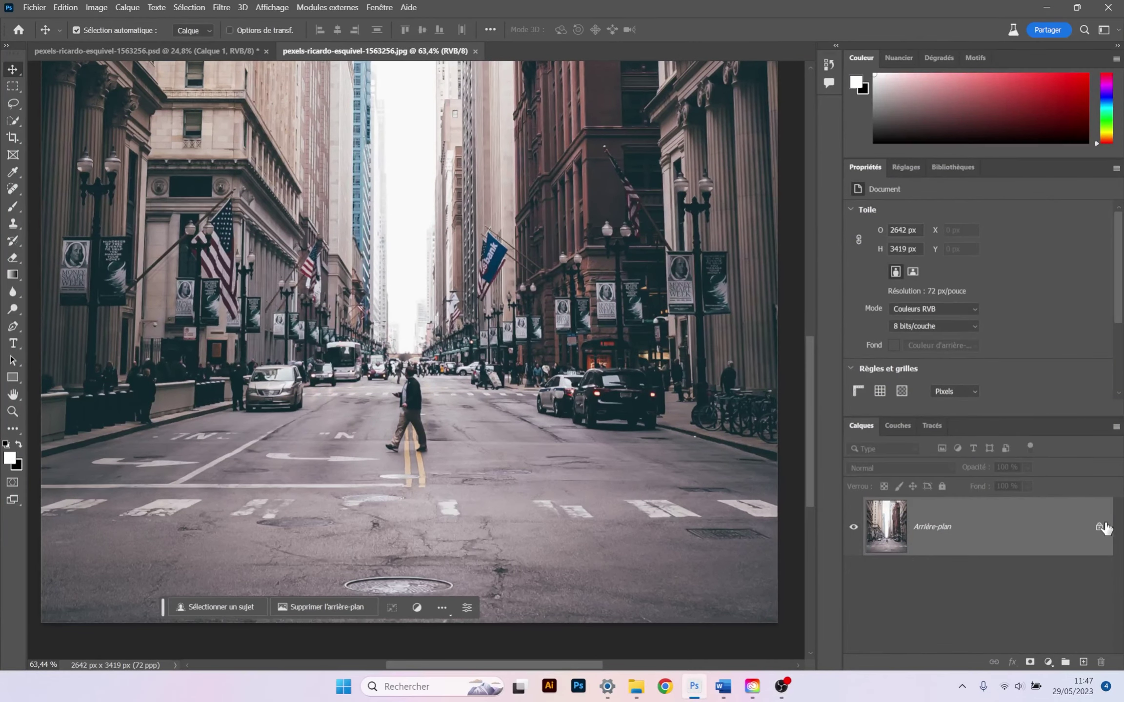
click(1099, 528)
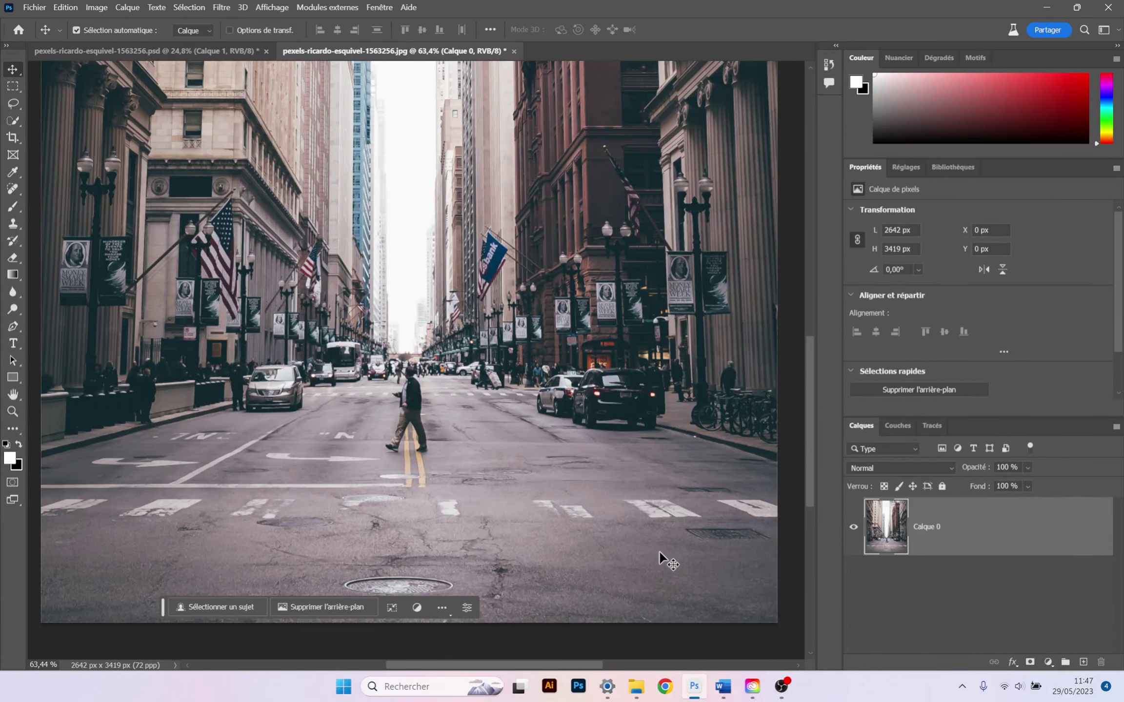
- Lasso an oval area of road just below the walking man and fill it generatively with the prompt "reflective puddle"
scroll(396, 476, up, 1)
key(l)
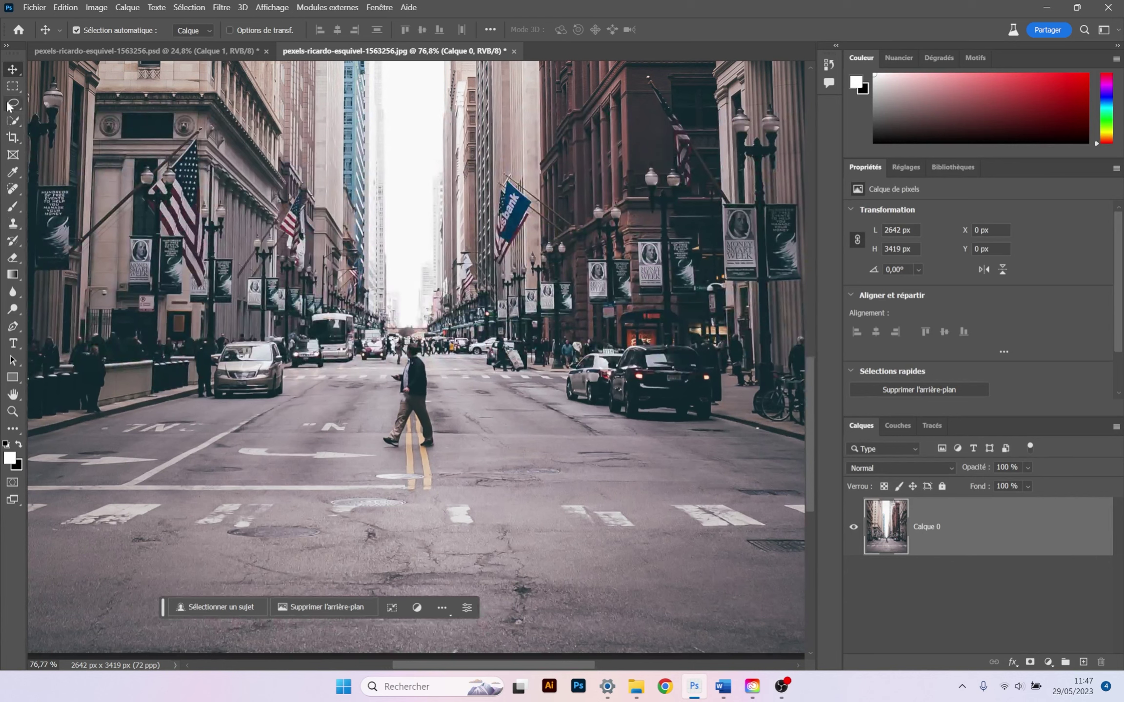
mouse_move(453, 457)
mouse_down()
mouse_move(294, 469)
mouse_move(352, 512)
mouse_move(485, 525)
mouse_move(539, 499)
mouse_move(491, 469)
mouse_up()
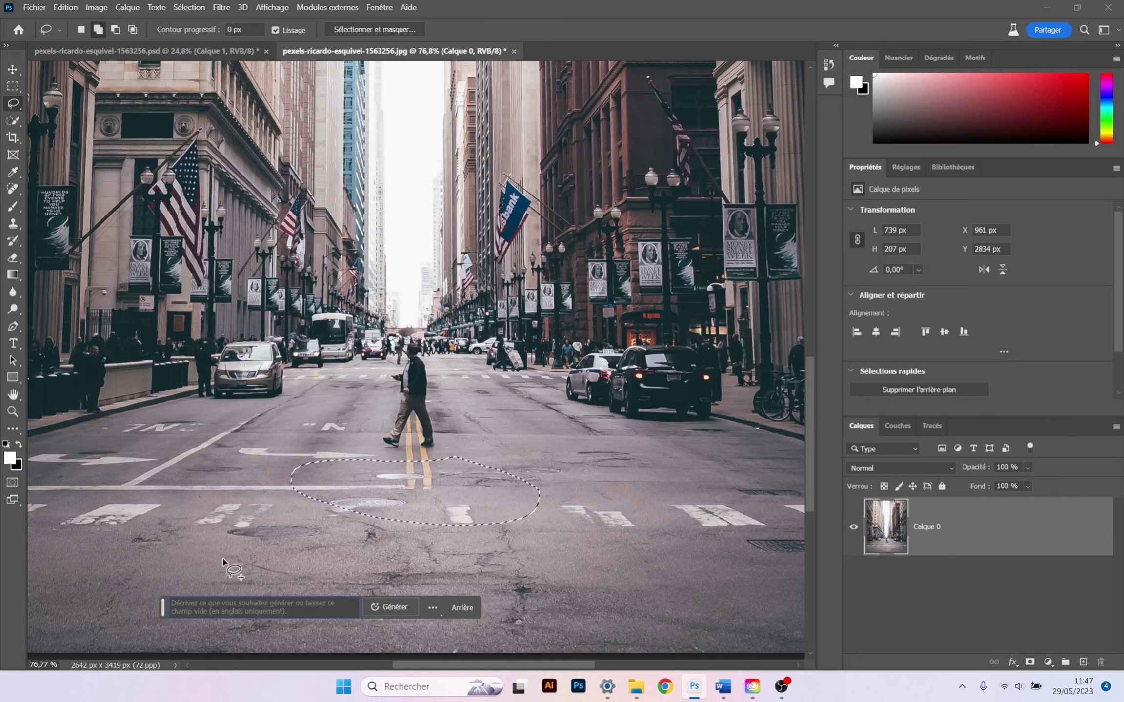
text(r)
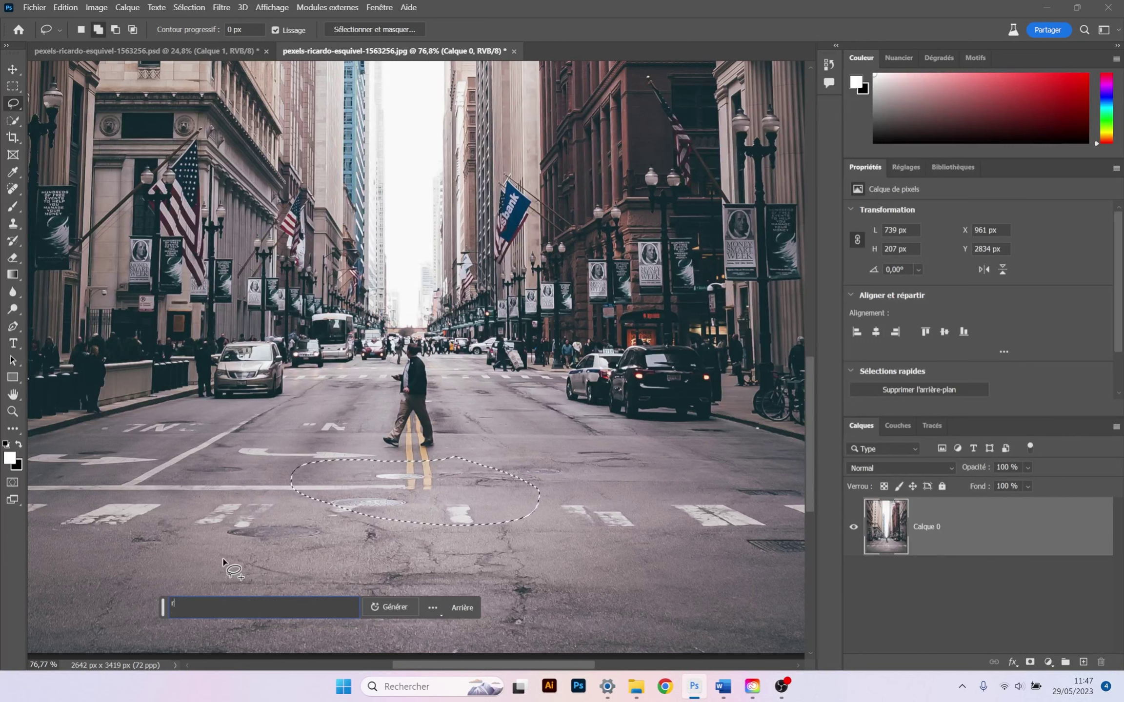
text(eflective puddle)
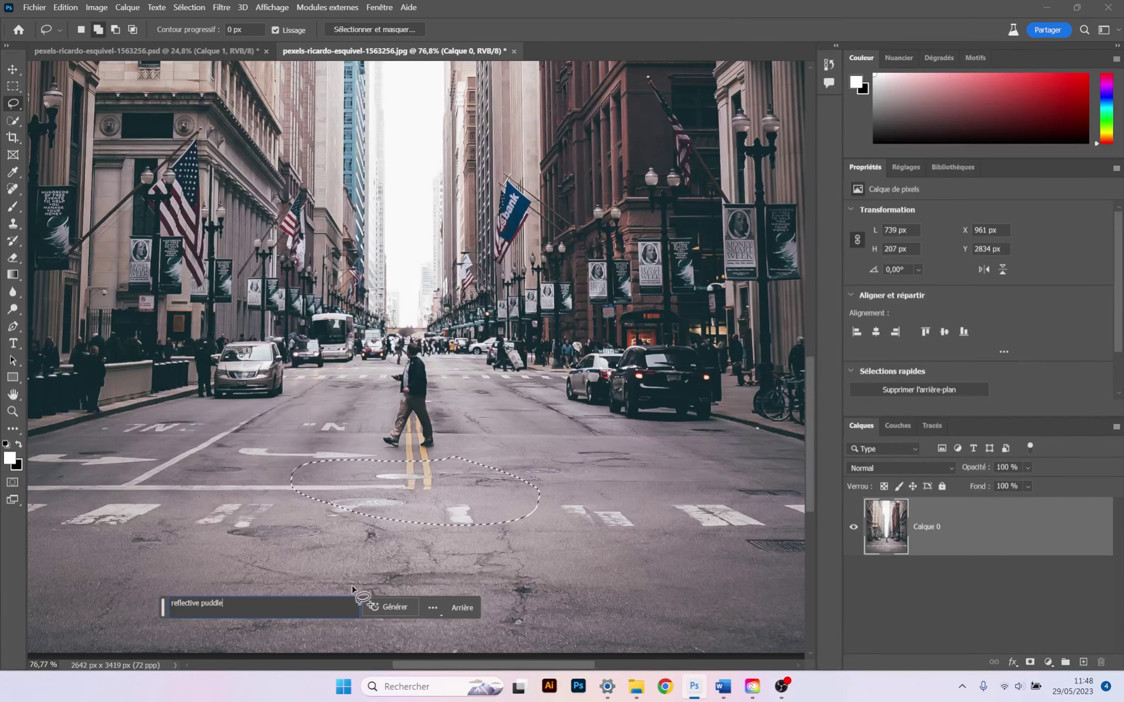
click(390, 607)
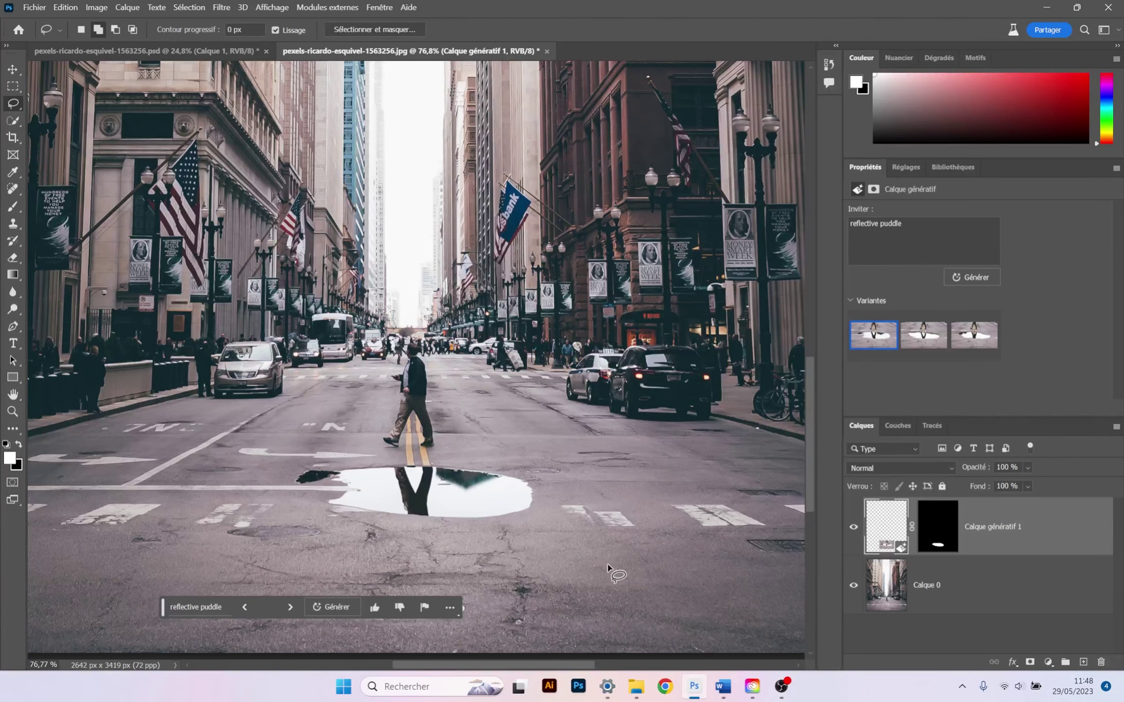
- Compare the three puddle variants and return to the first one
click(921, 347)
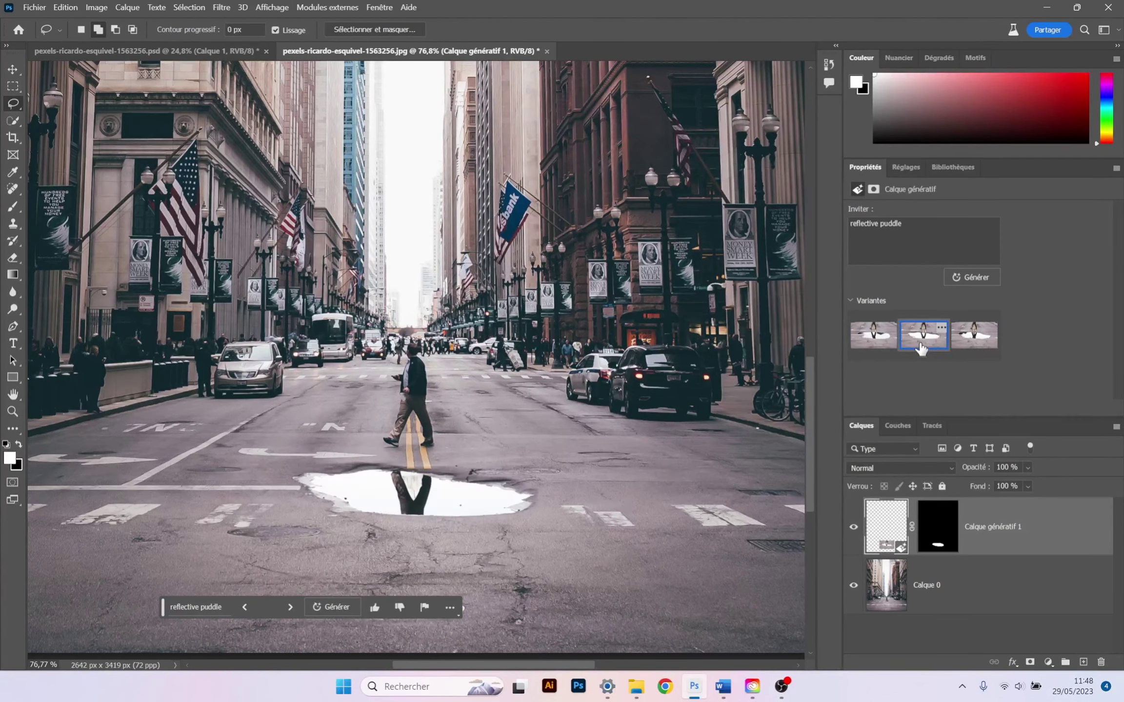
click(968, 347)
click(929, 338)
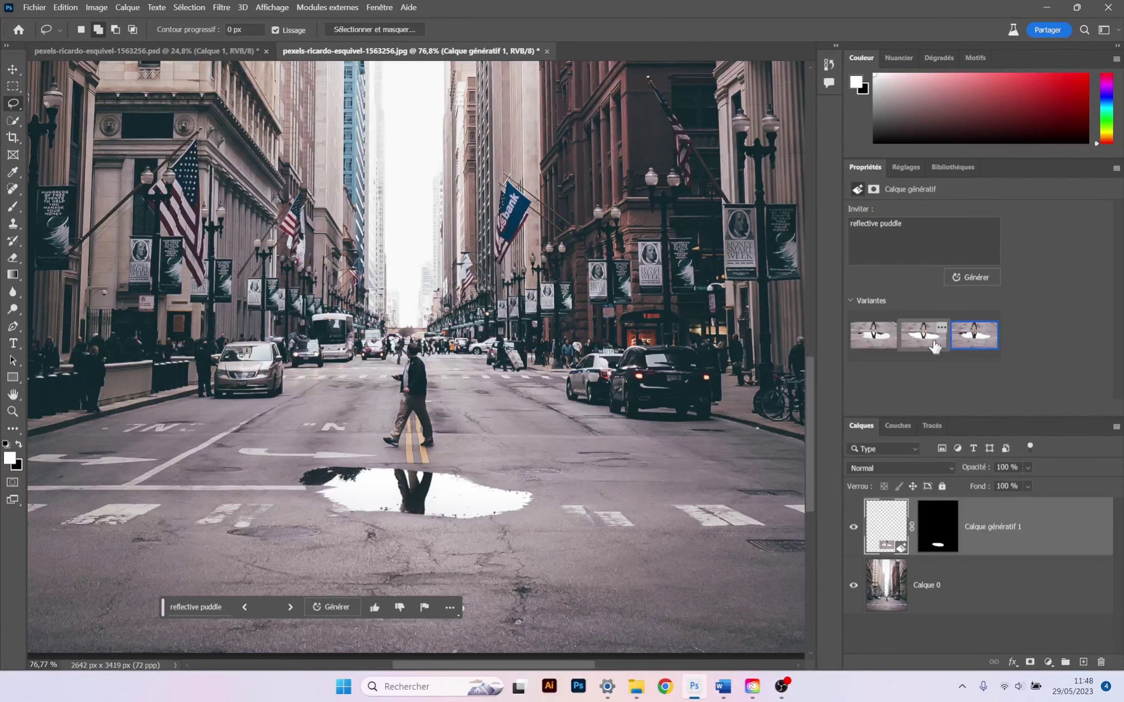
click(886, 342)
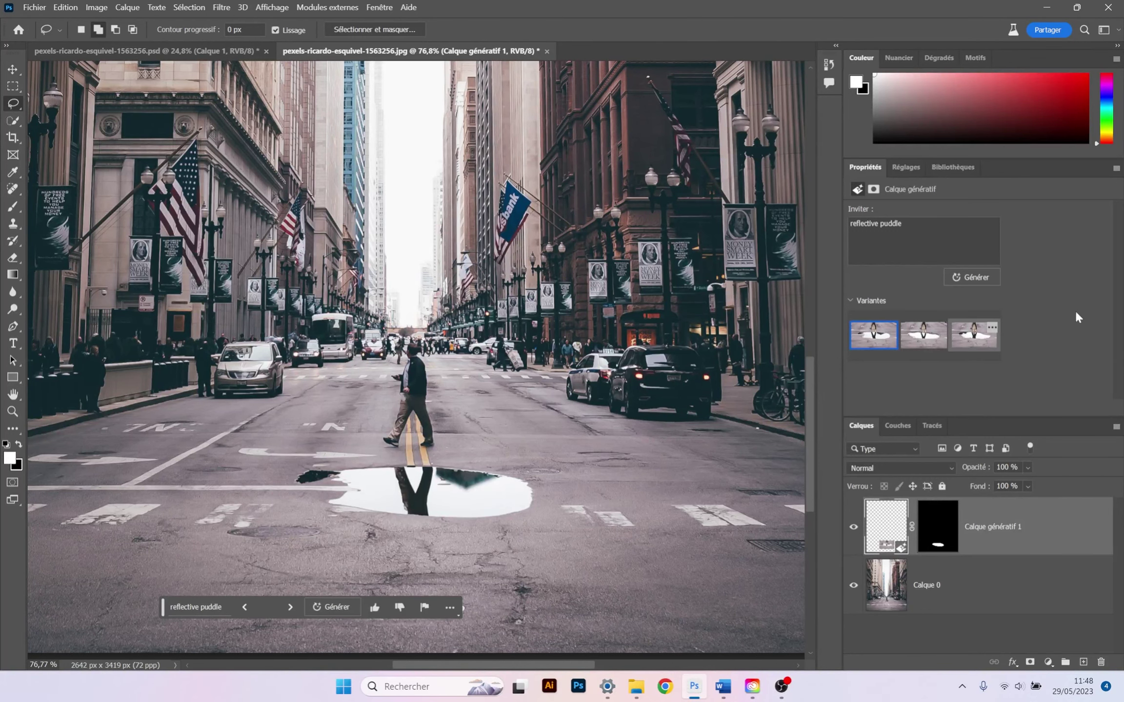
- Generate further variants of the puddle with the same "reflective puddle" prompt
click(990, 279)
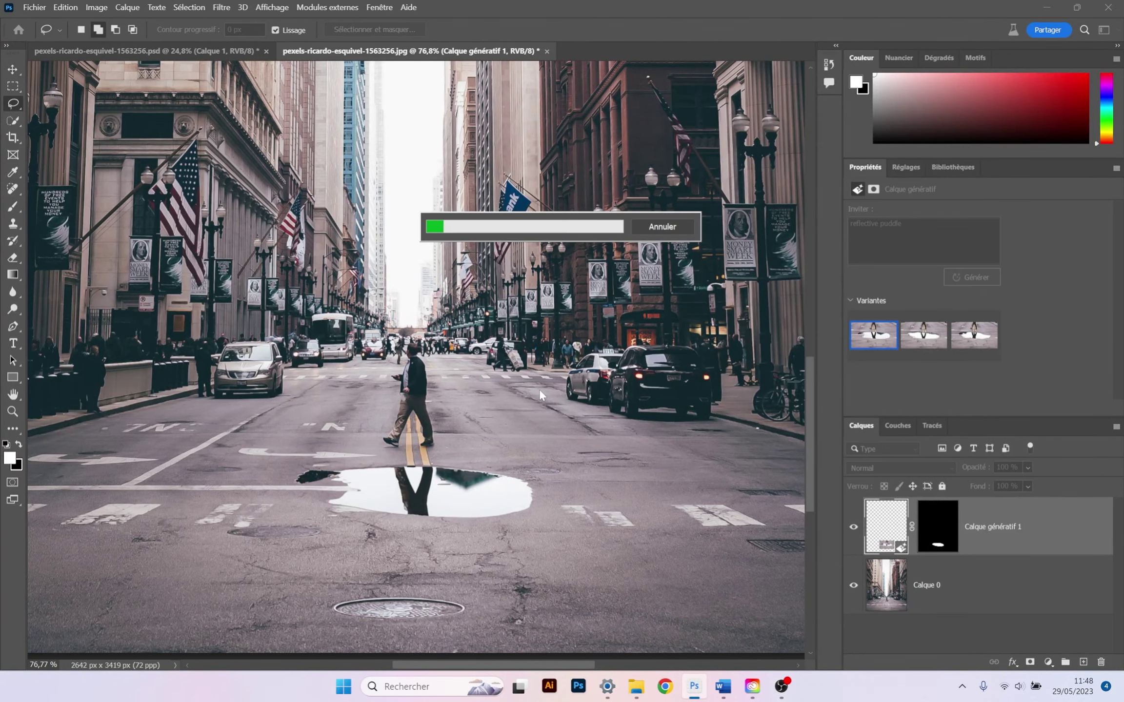
scroll(528, 384, down, 1)
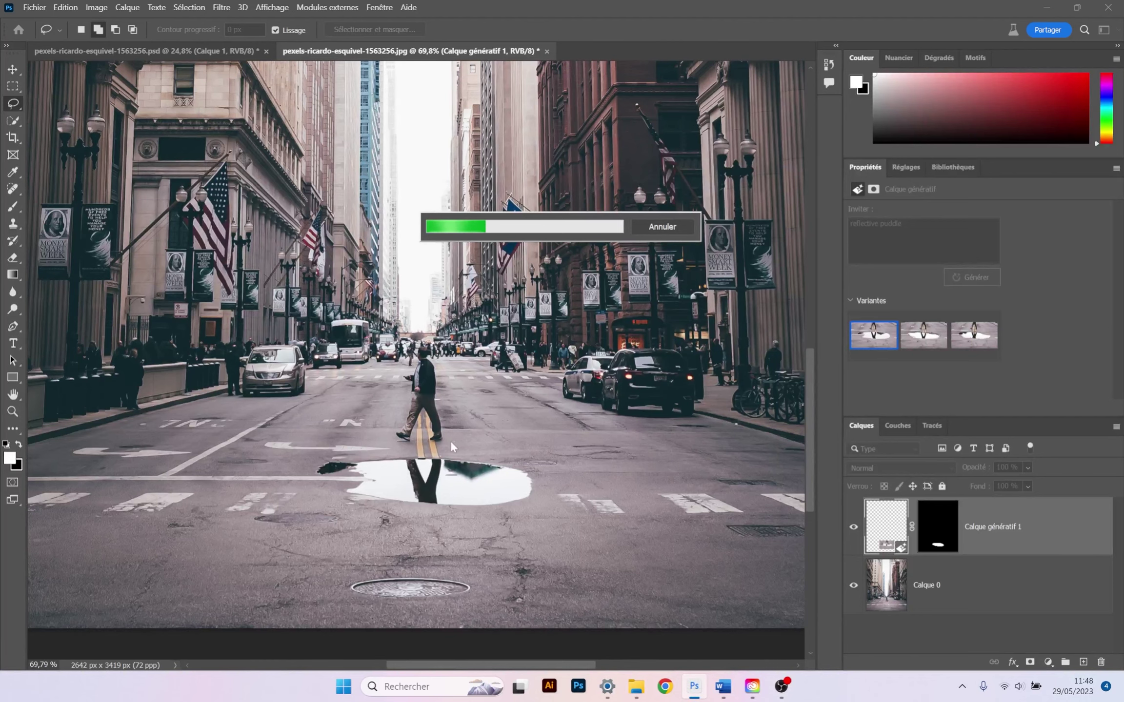
scroll(450, 440, up, 2)
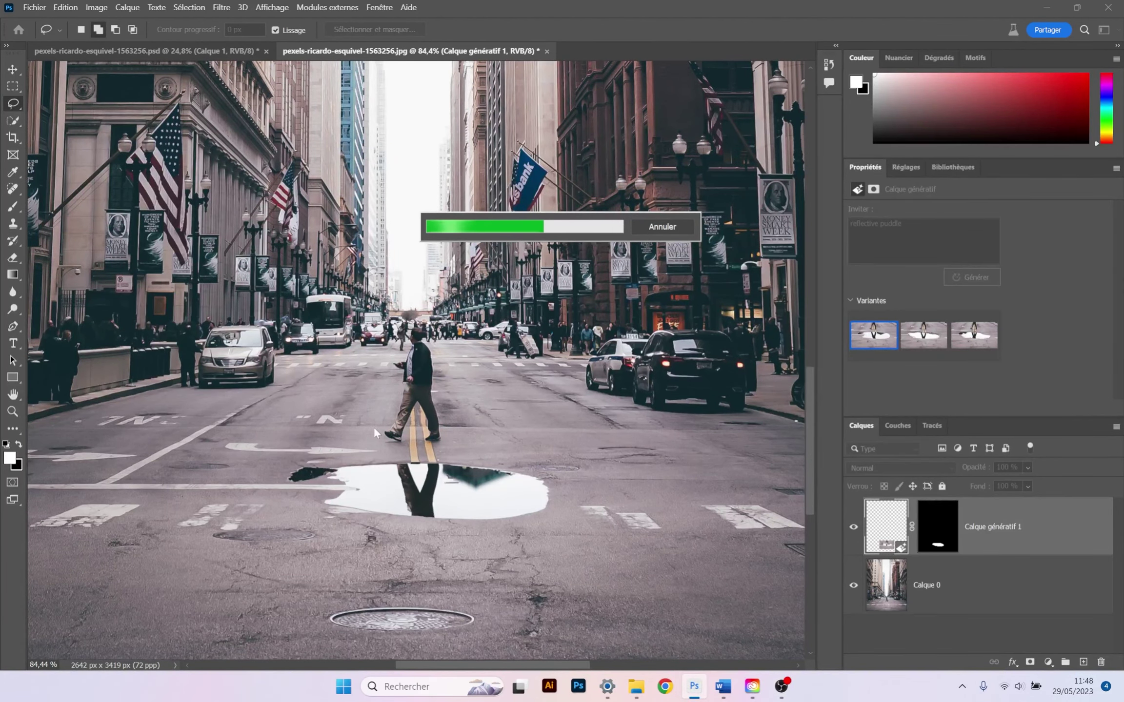
scroll(571, 512, up, 2)
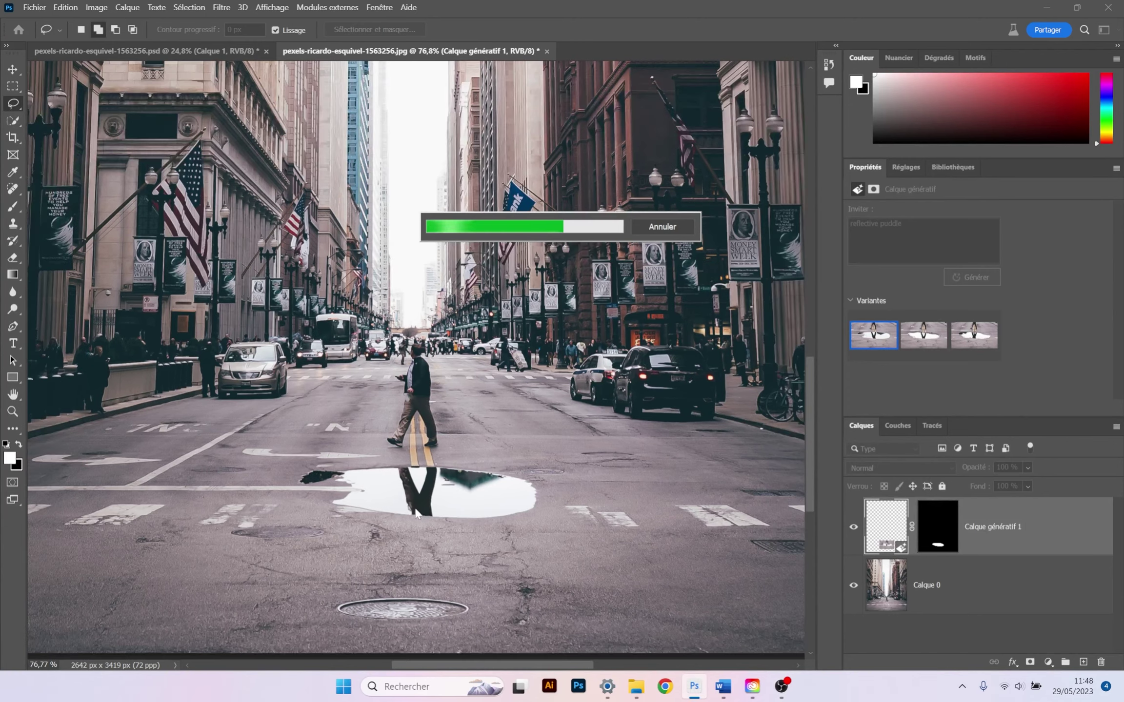
scroll(567, 515, up, 3)
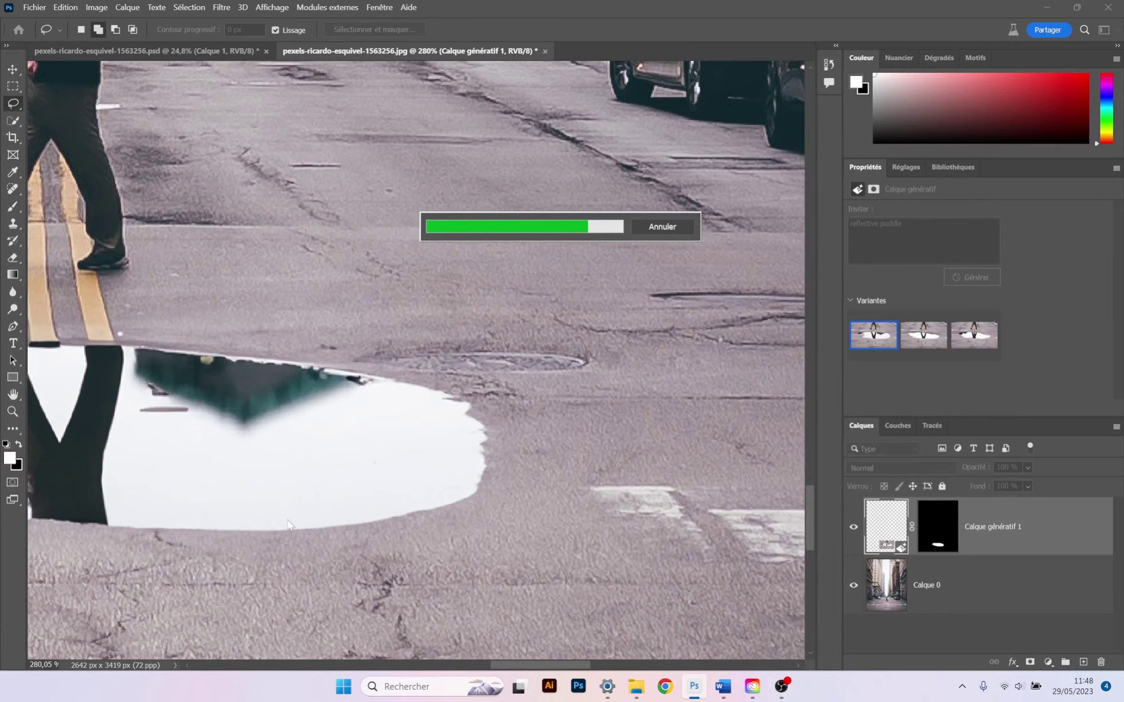
scroll(379, 446, down, 2)
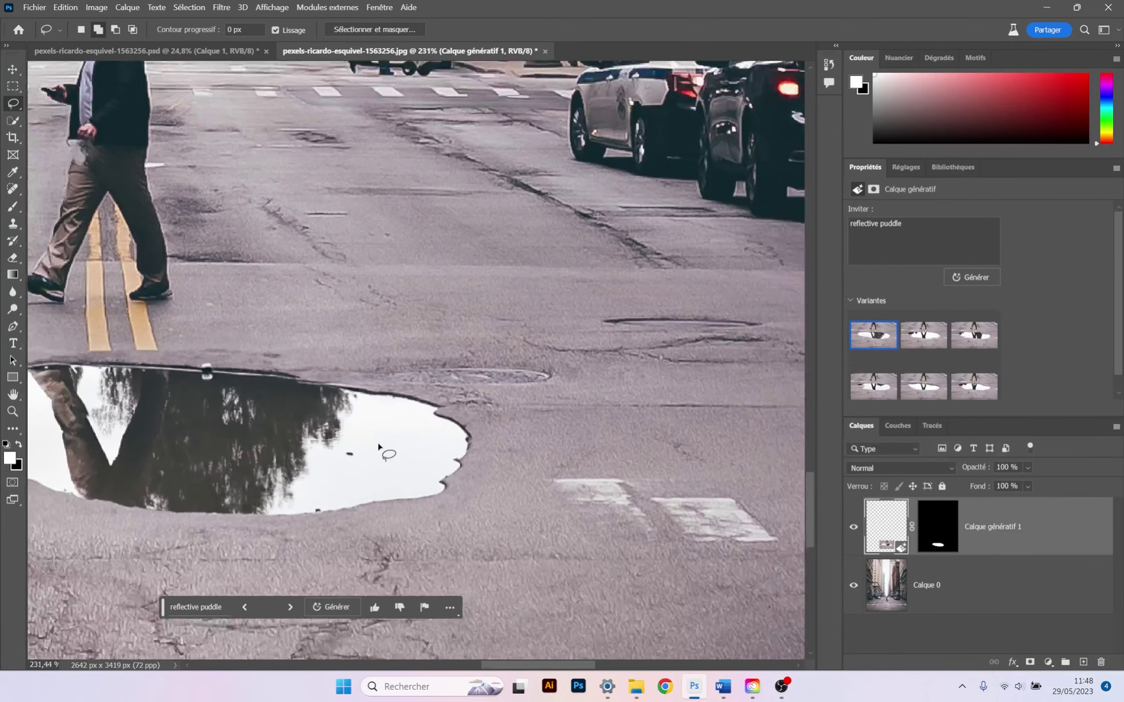
- Inspect the man's reflection in the new puddle variants up close and apply the third one
scroll(342, 410, down, 1)
drag(308, 377, 560, 344)
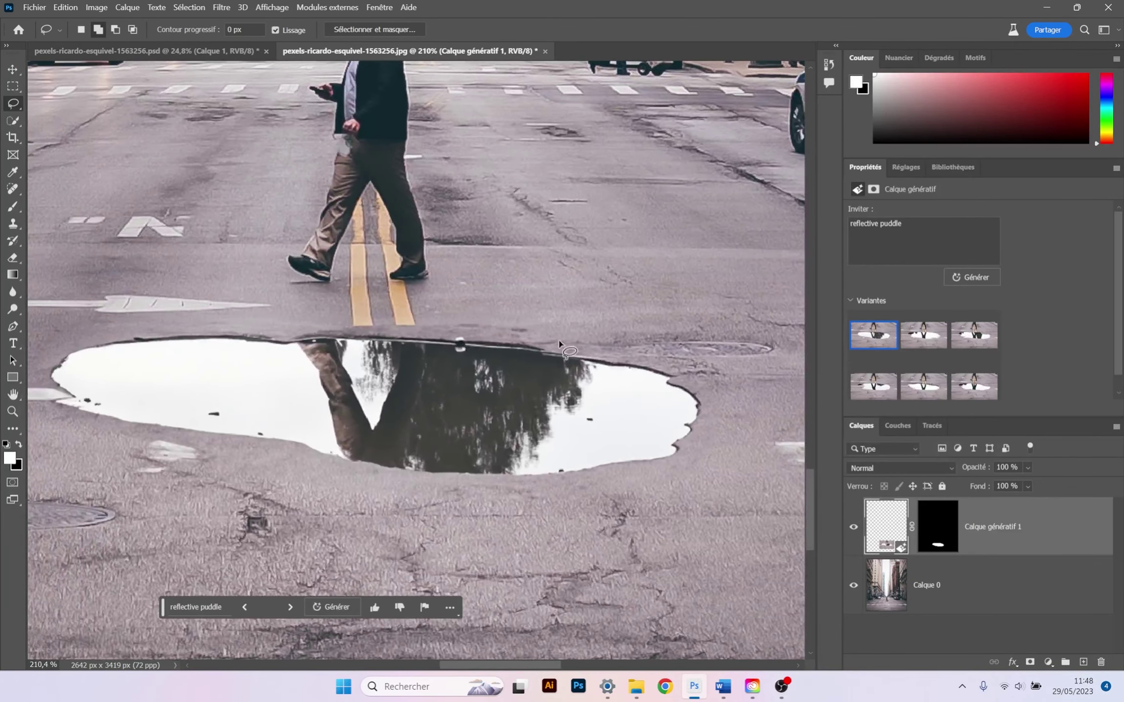
scroll(556, 320, up, 2)
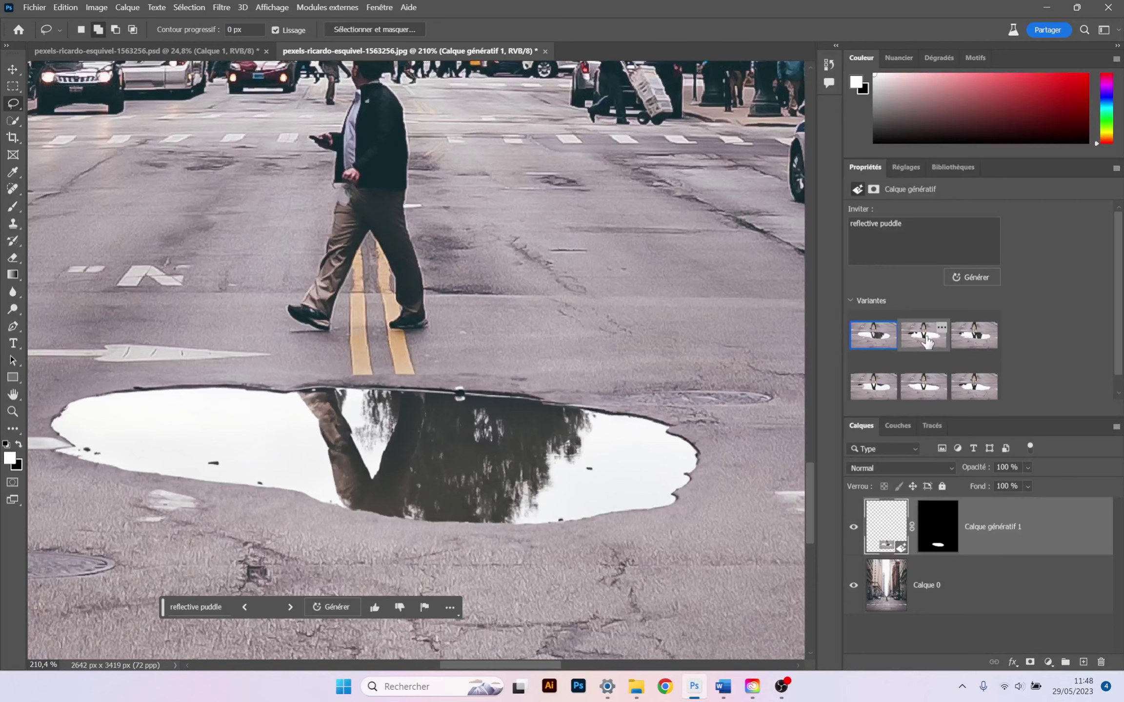
click(927, 336)
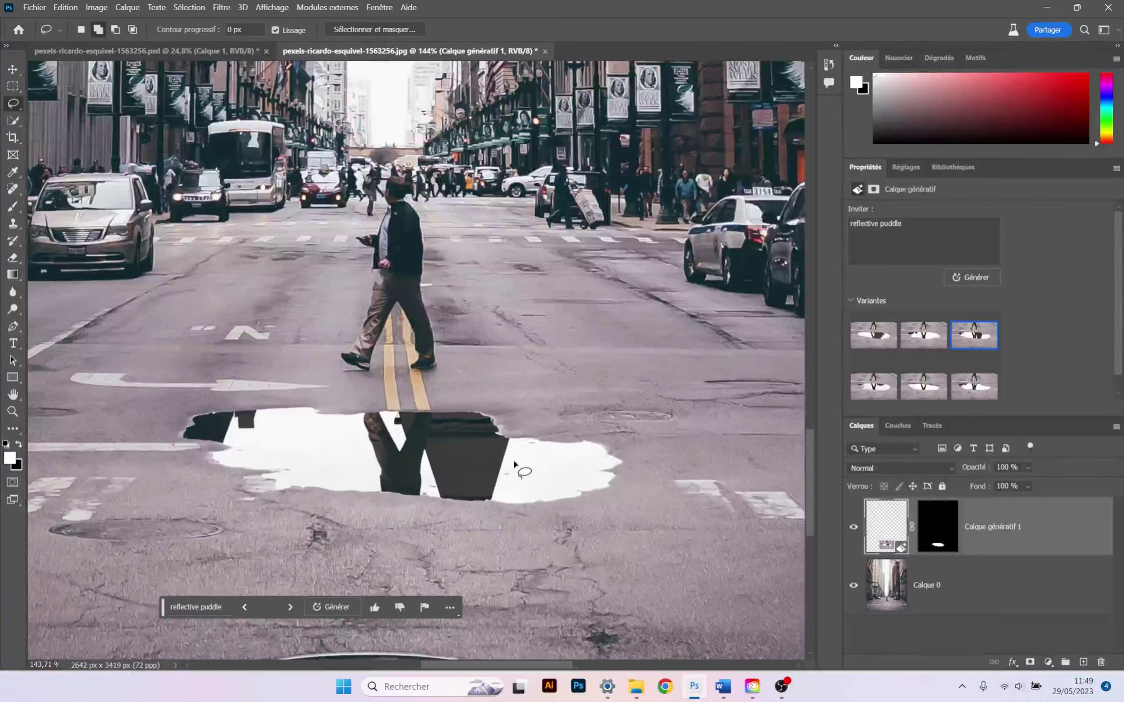
- Paint black with the 117 px brush on the generative layer's mask over the left end of the puddle
click(925, 530)
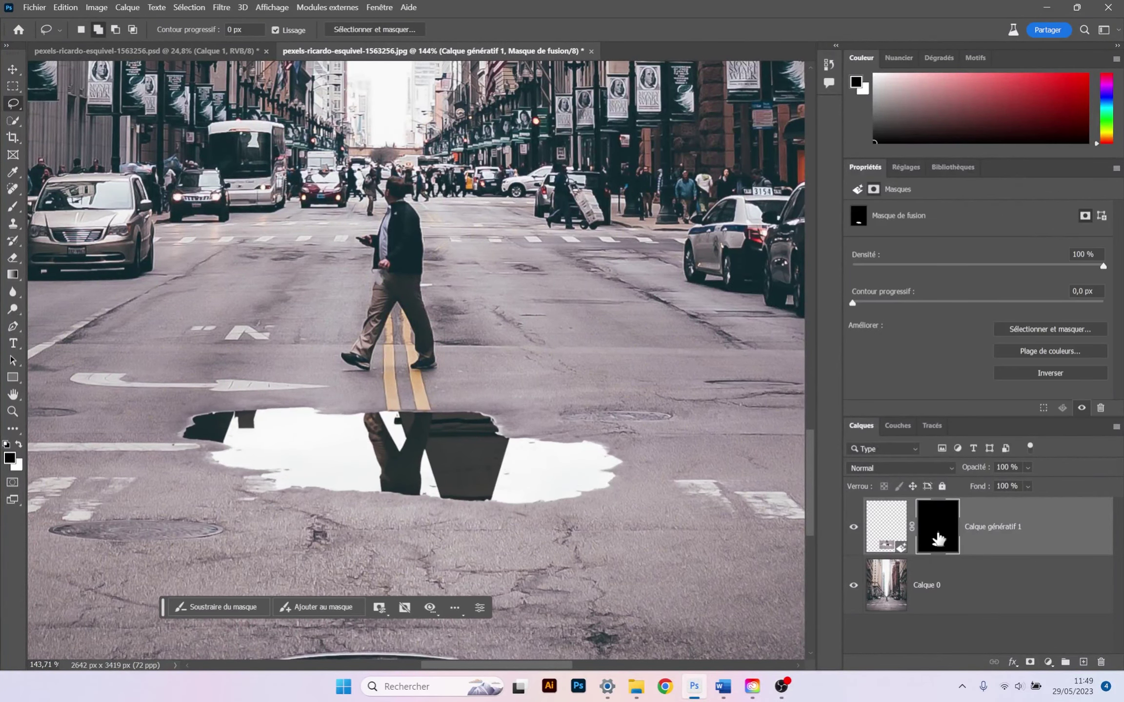
key(b)
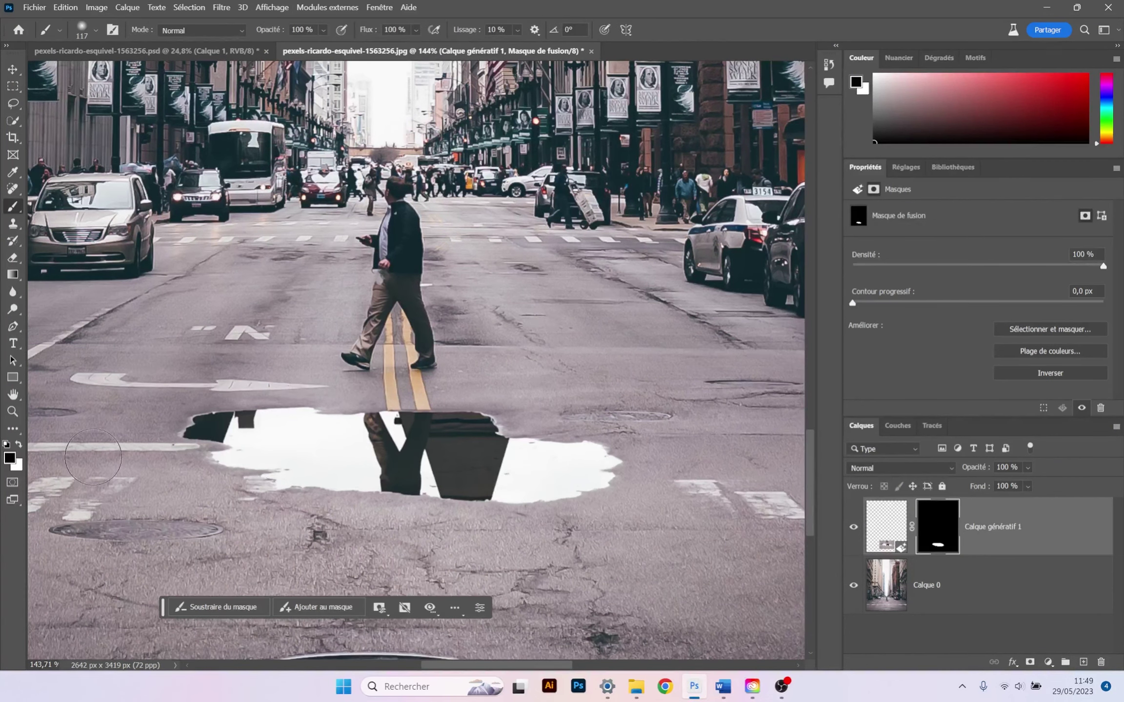
mouse_move(200, 427)
mouse_down()
mouse_move(227, 416)
mouse_move(230, 437)
mouse_move(246, 438)
mouse_move(251, 508)
mouse_up()
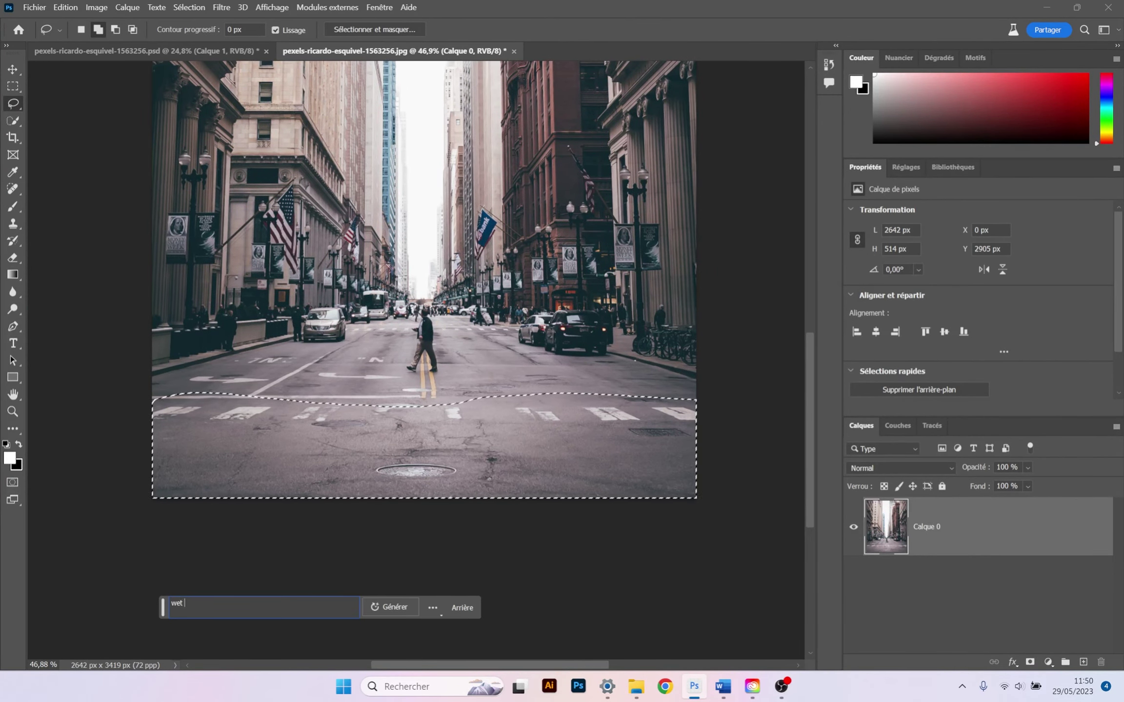
- Replace the prompt for the selected street foreground with "reflective wet ground" and generate the fill
key(BackSpace)
key(BackSpace)
key(BackSpace)
key(BackSpace)
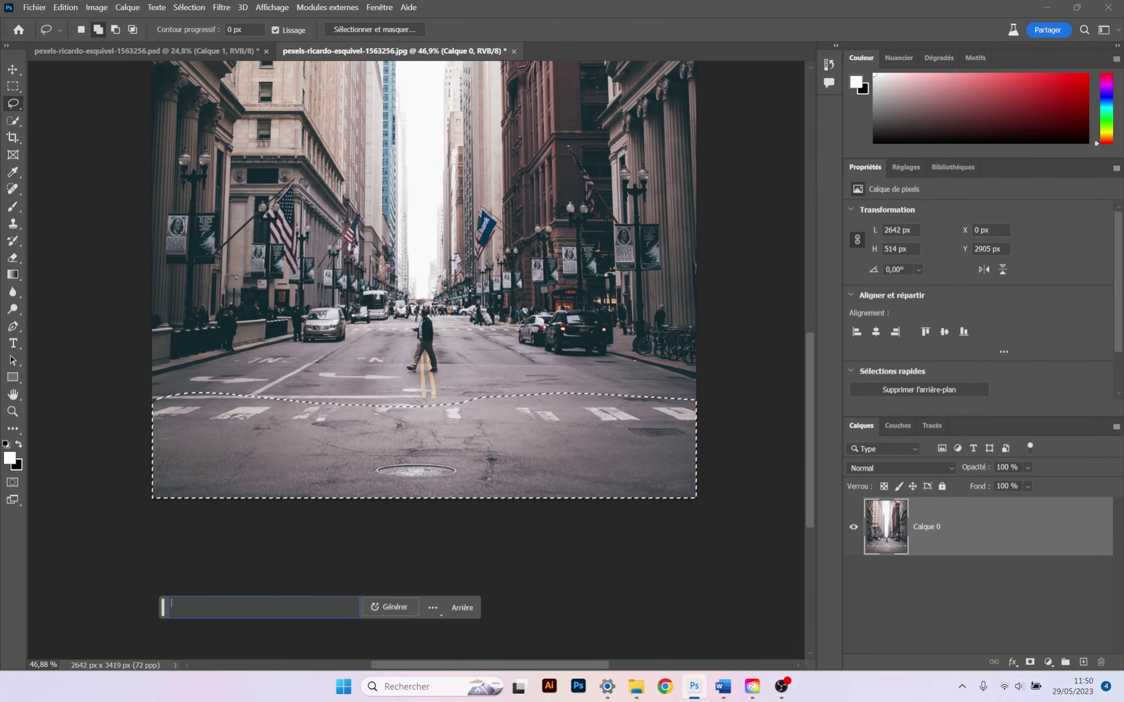
text(reflective wet pool)
click(390, 607)
click(748, 697)
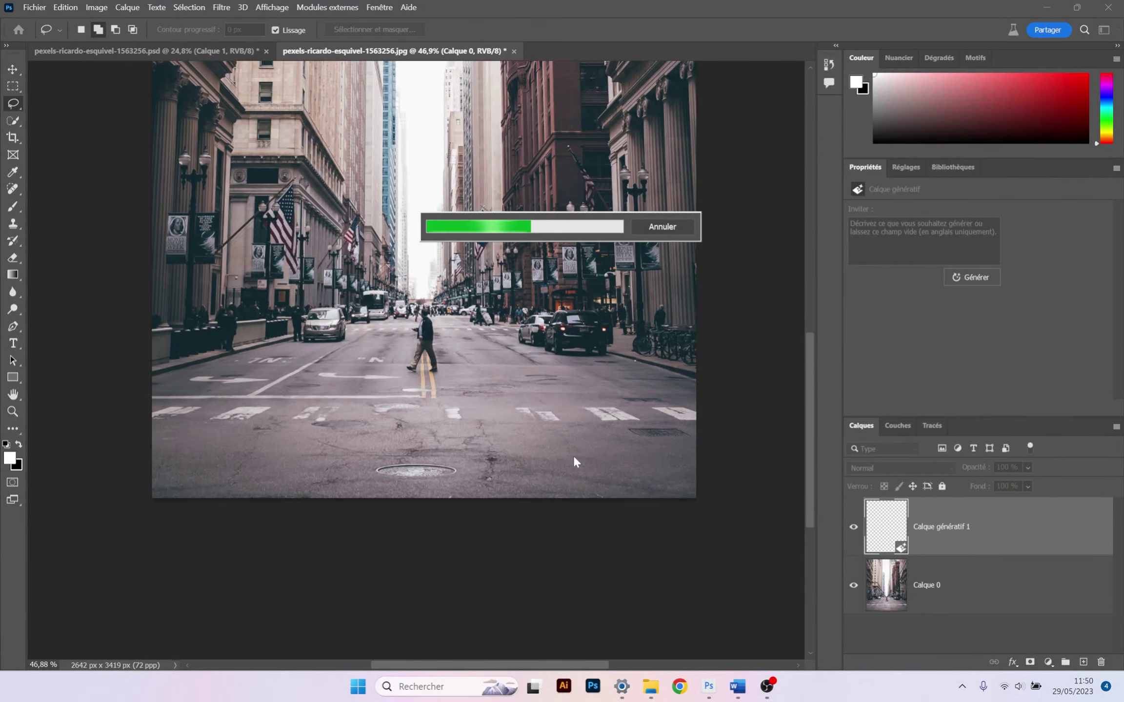
- Compare the wet ground variants across the street foreground and apply the third one
scroll(471, 423, up, 2)
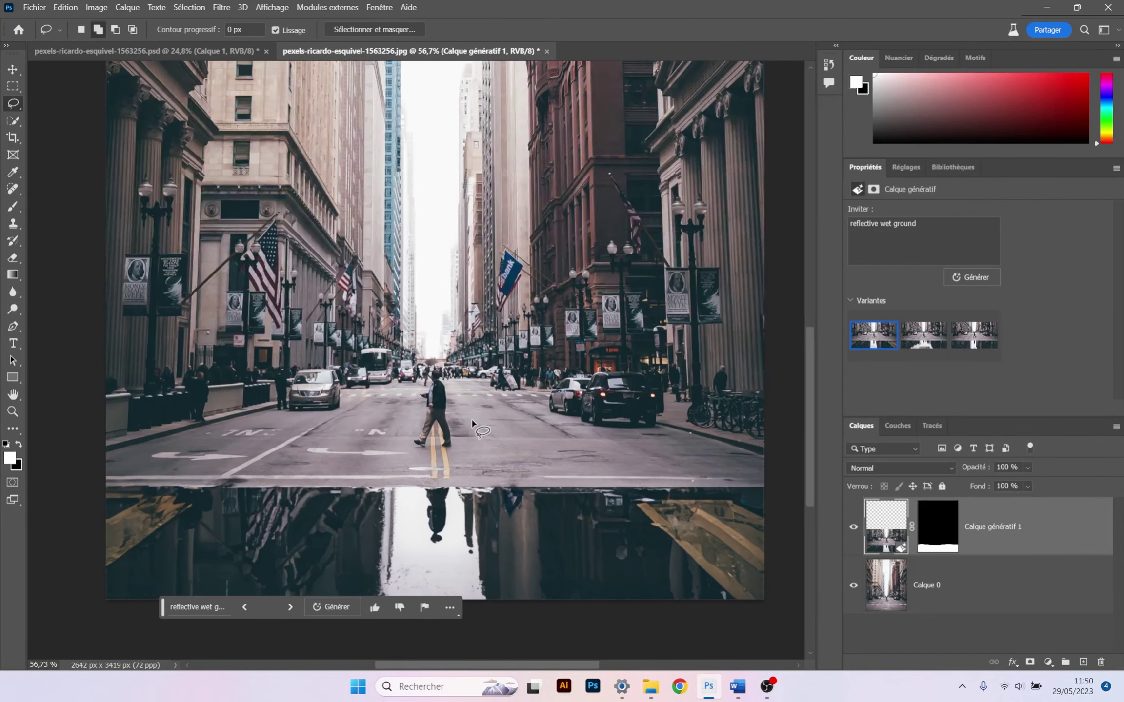
scroll(471, 423, down, 2)
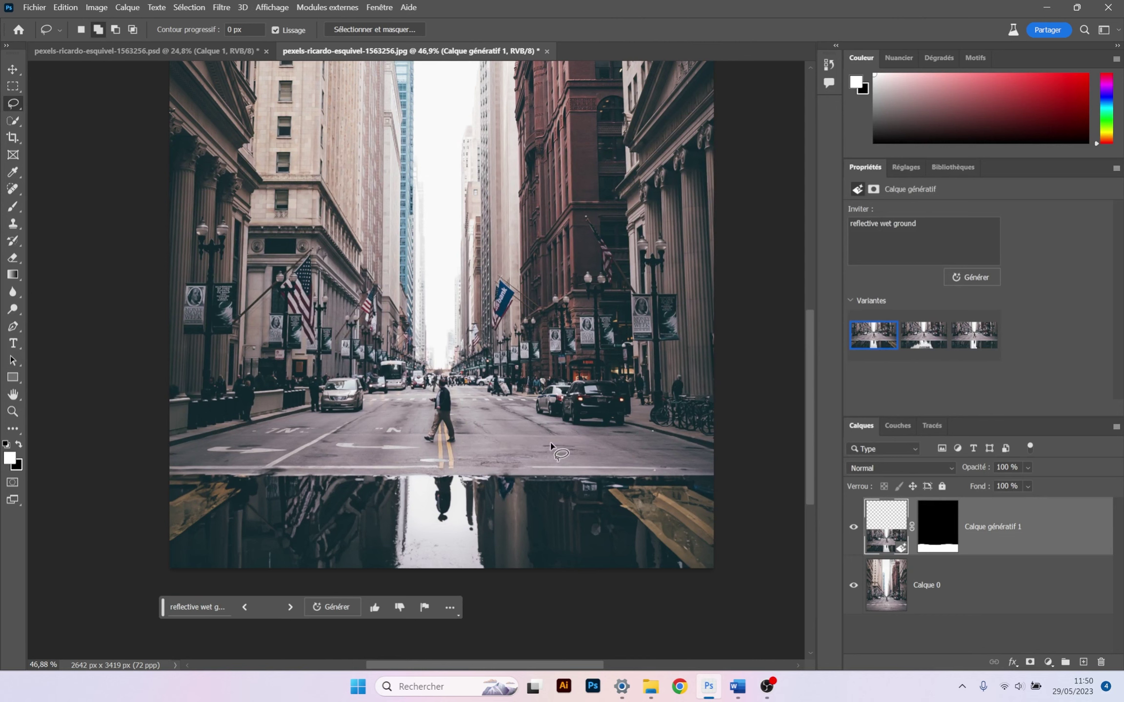
scroll(493, 475, down, 1)
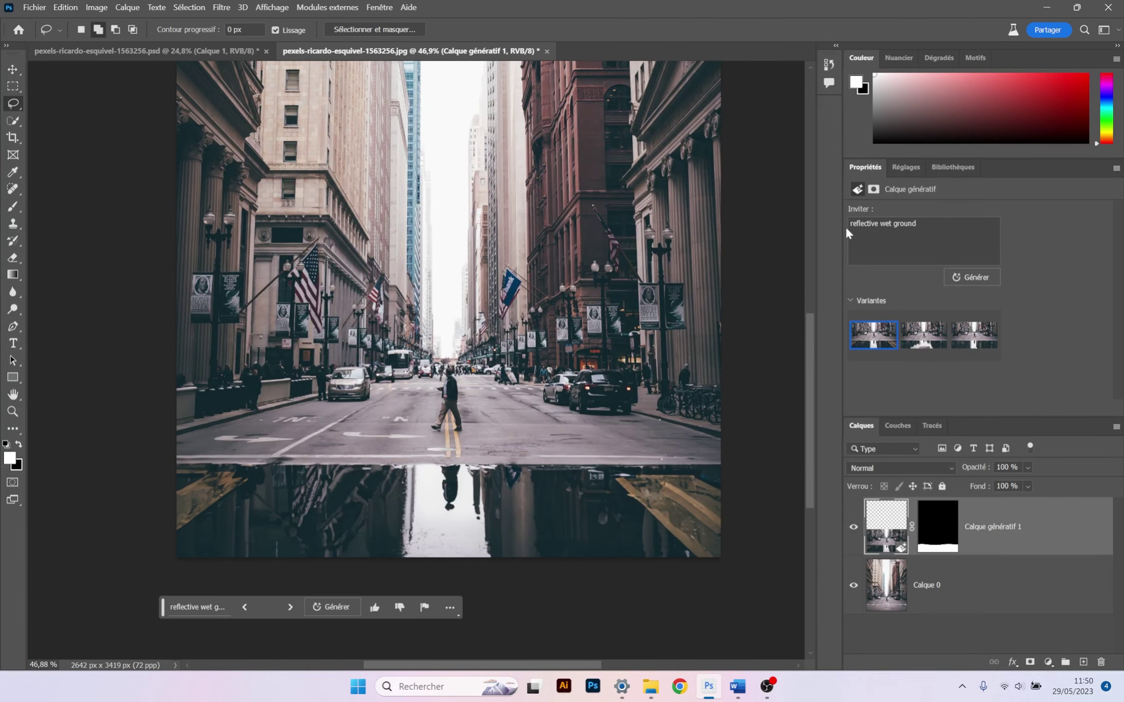
click(916, 342)
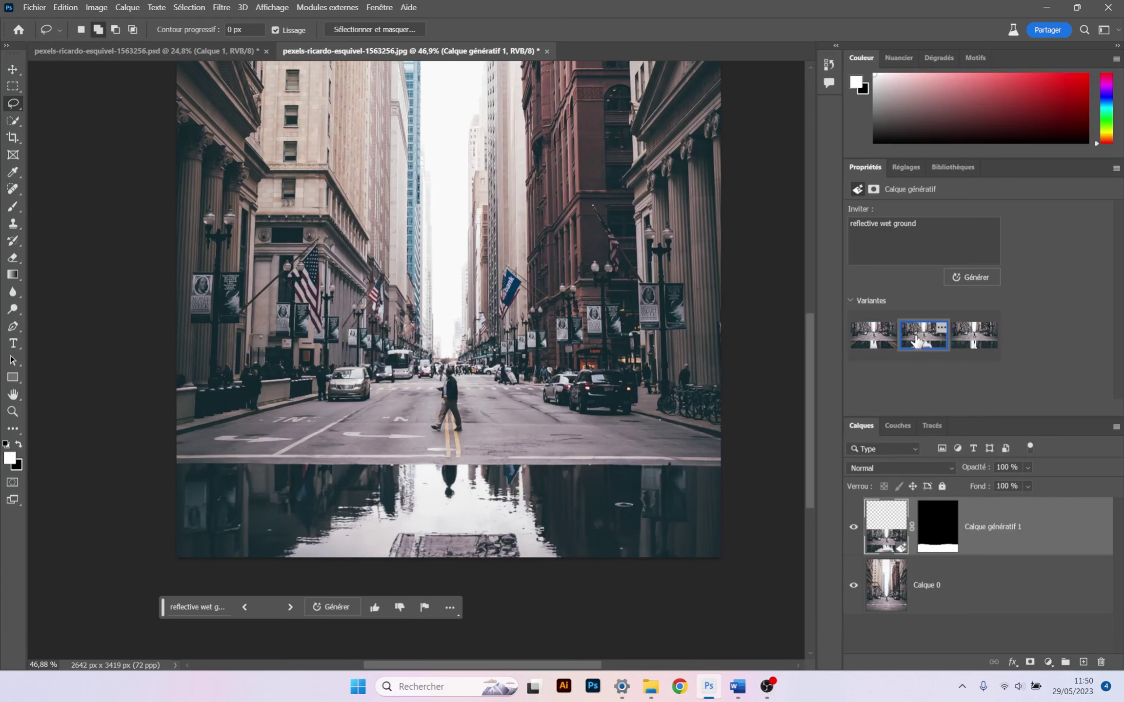
click(976, 343)
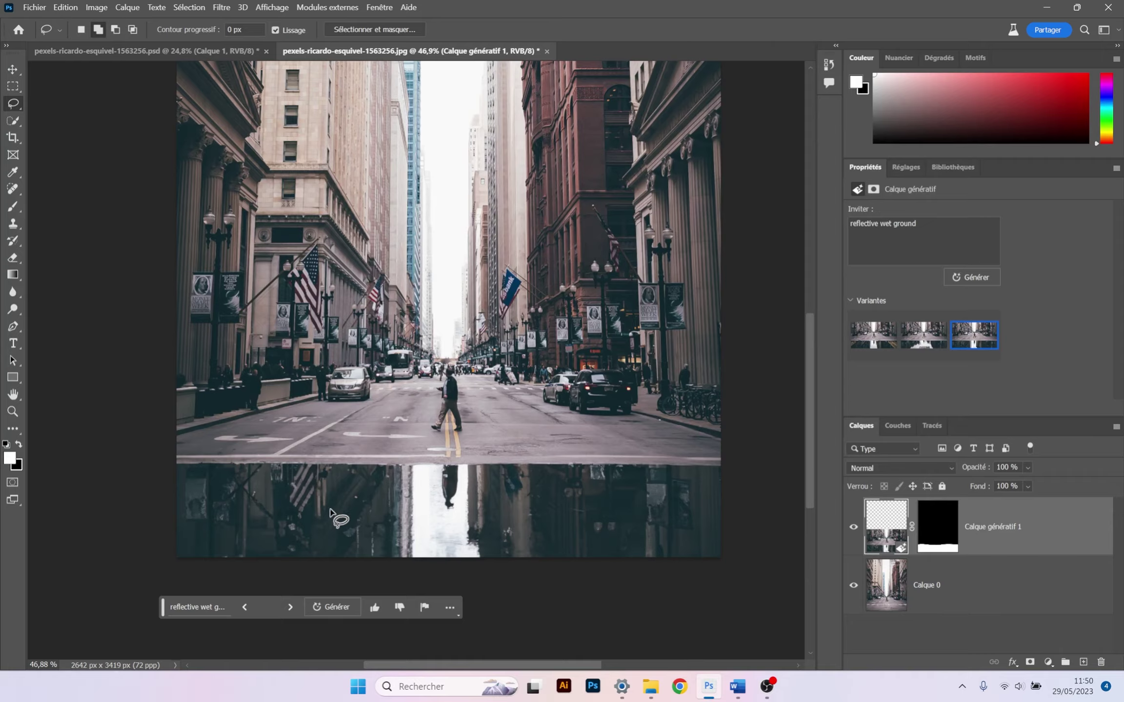
- Examine the wet ground reflection up close, including its edge with the road and the mirrored man, flags and banners
scroll(331, 531, up, 3)
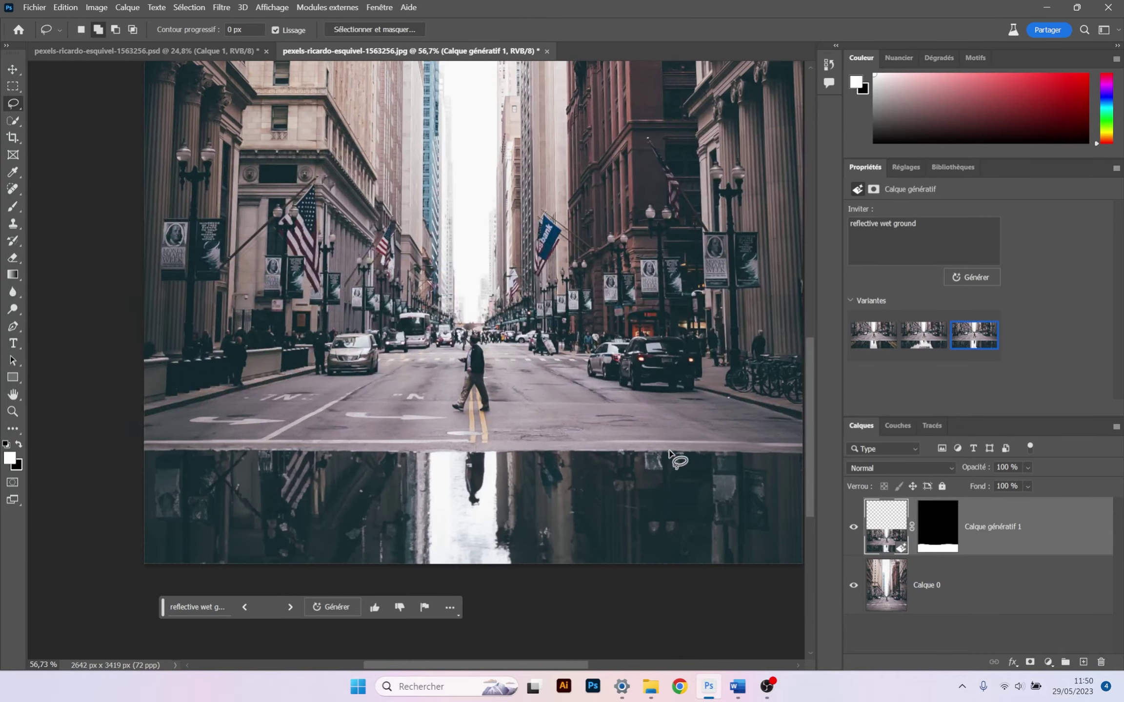
scroll(679, 461, up, 5)
scroll(492, 446, down, 4)
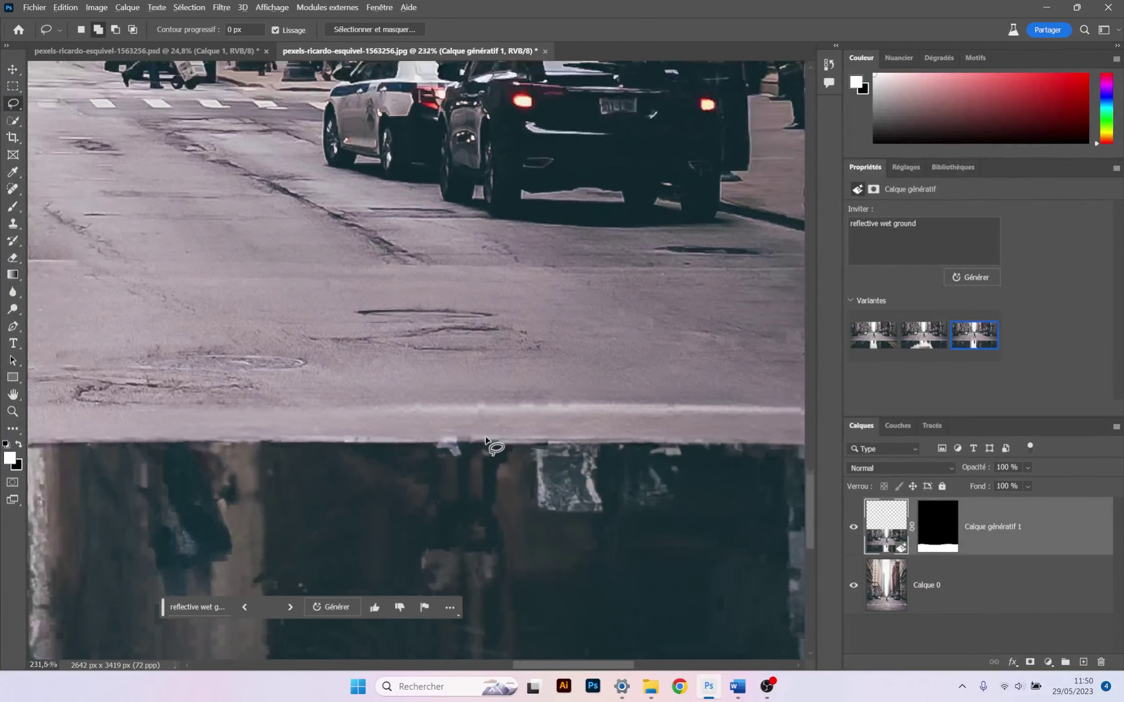
mouse_move(494, 417)
mouse_down()
mouse_move(494, 376)
mouse_move(484, 401)
mouse_move(442, 384)
mouse_up()
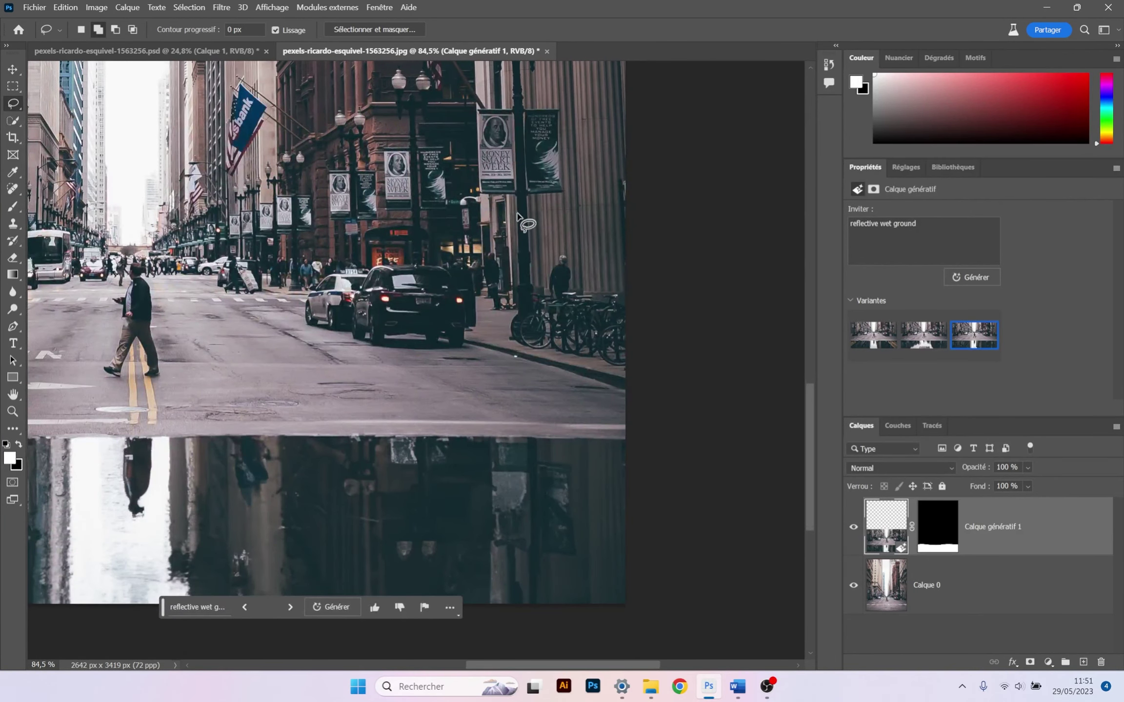
drag(348, 213, 808, 180)
drag(273, 253, 381, 306)
scroll(386, 345, down, 3)
scroll(386, 346, down, 5)
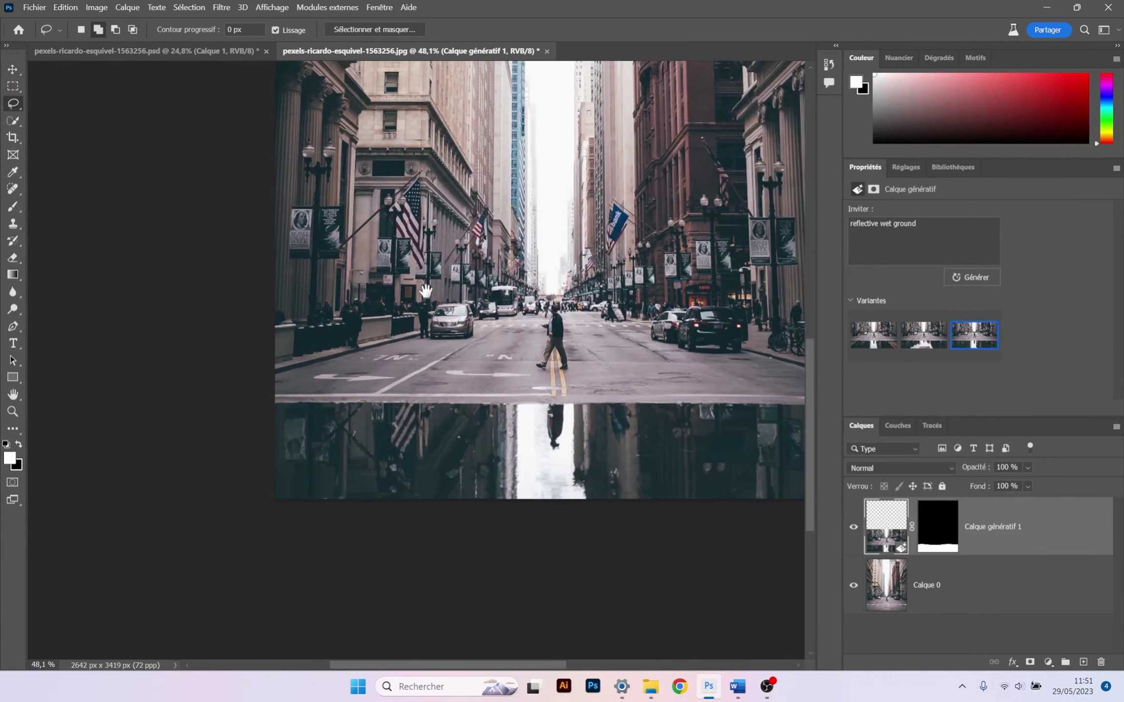
scroll(440, 328, down, 1)
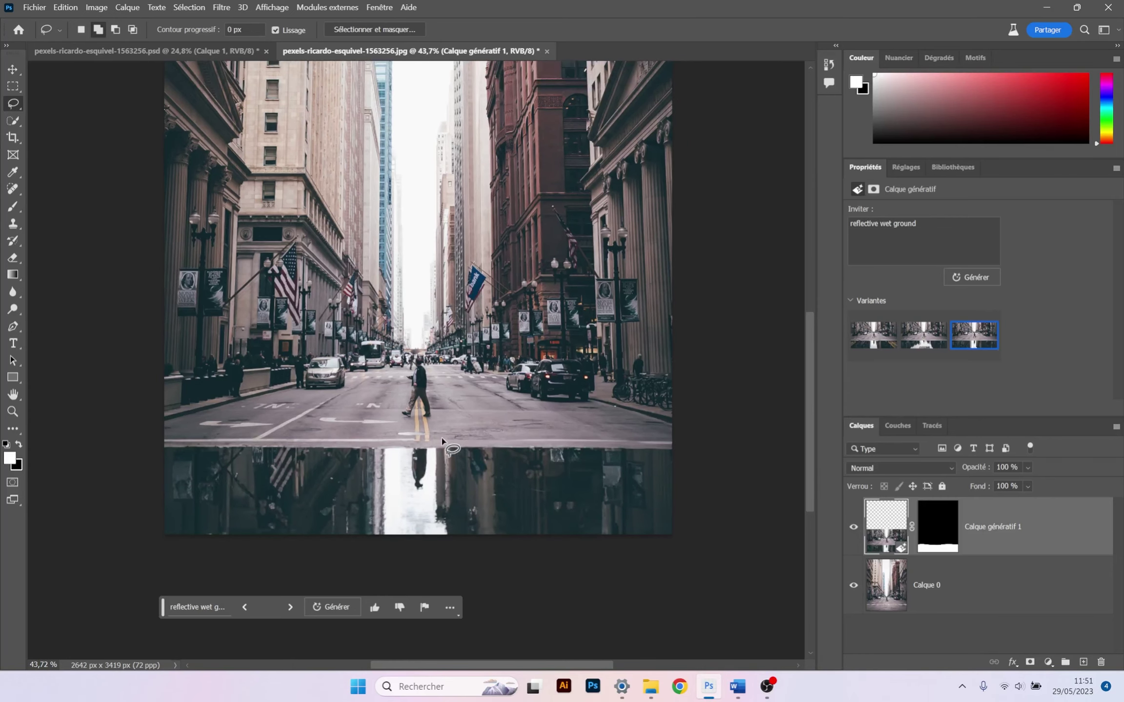
scroll(428, 442, down, 1)
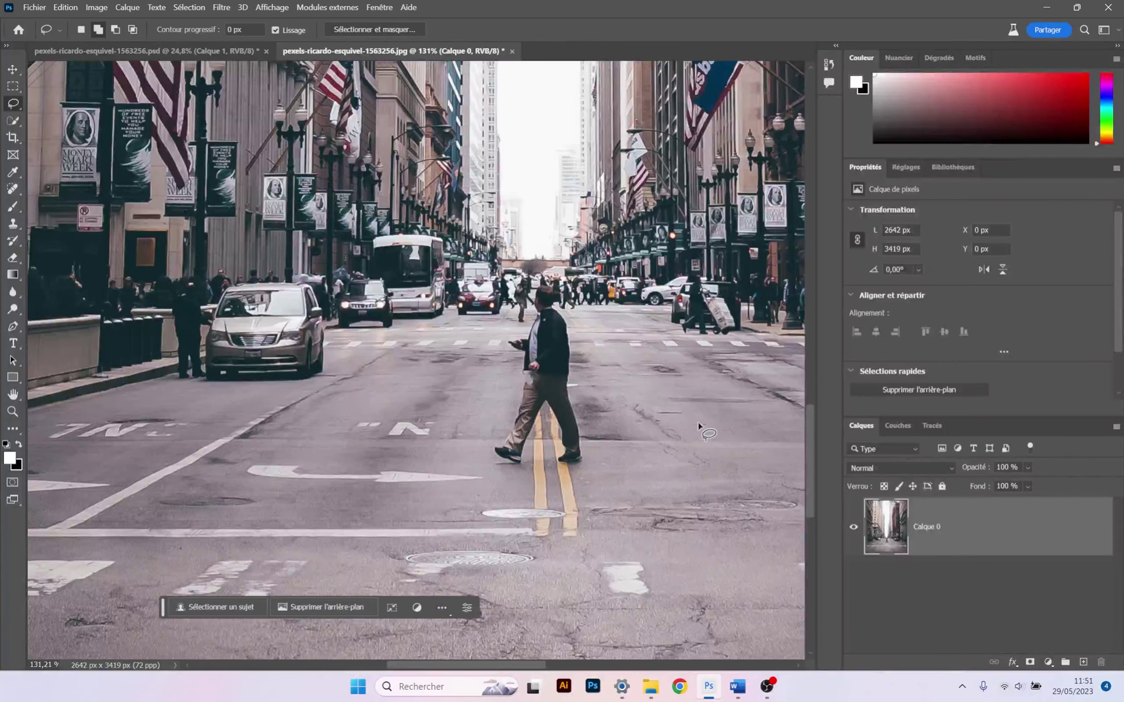
- Outline the man crossing the street with the Lasso and run Generative Fill with an empty prompt to remove him
scroll(699, 427, up, 2)
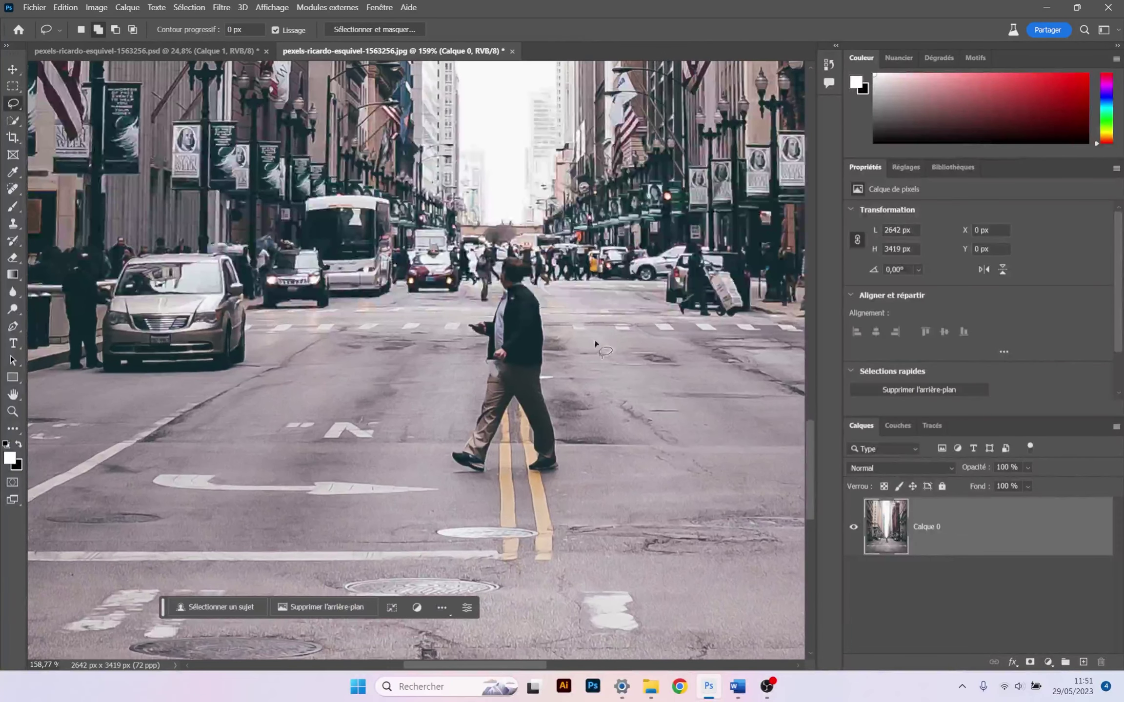
drag(589, 336, 552, 354)
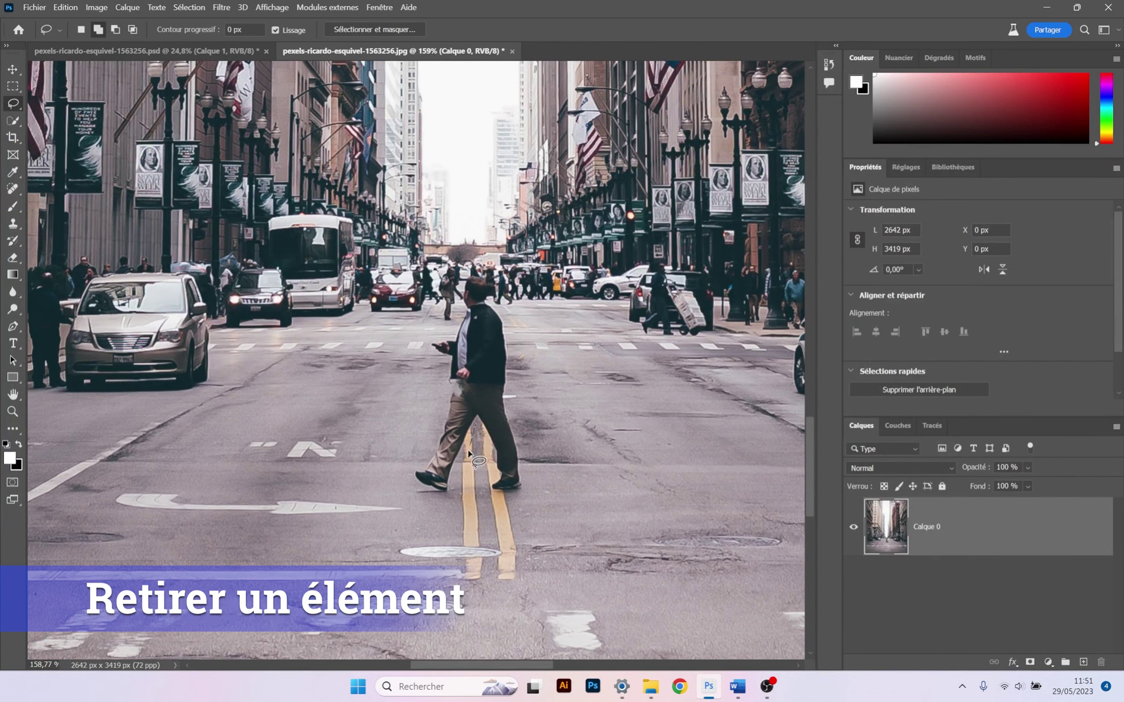
mouse_move(462, 471)
mouse_down()
mouse_move(442, 499)
mouse_move(405, 470)
mouse_move(430, 452)
mouse_move(447, 368)
mouse_up()
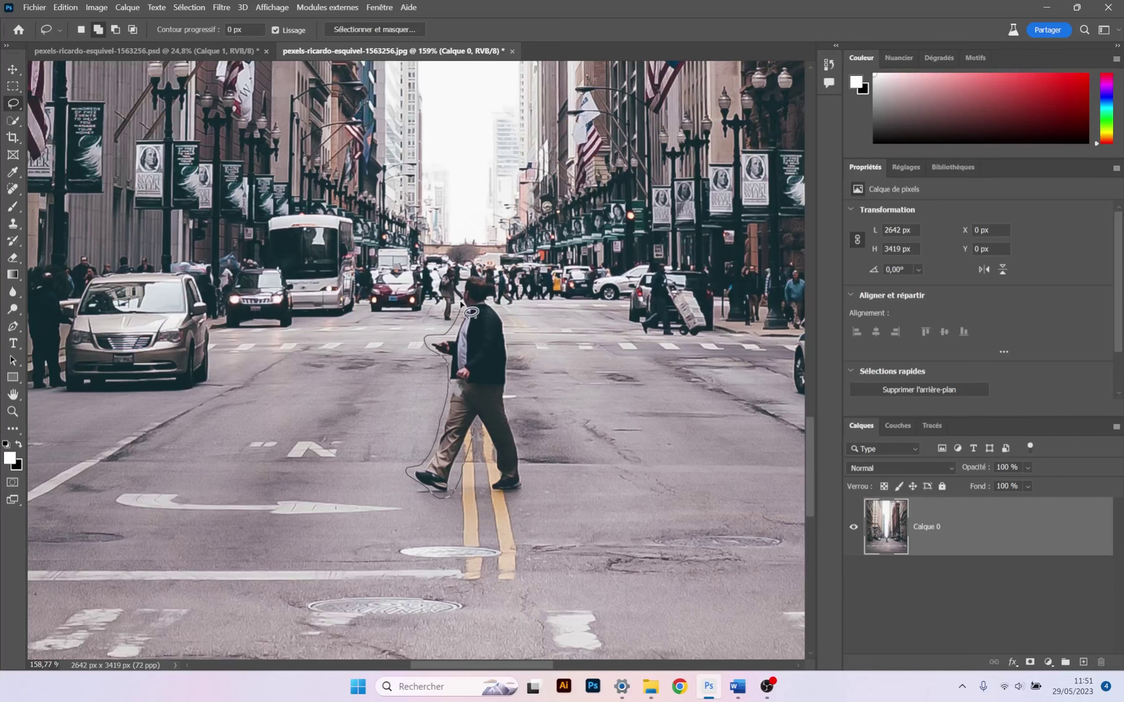
mouse_move(461, 302)
mouse_down()
mouse_move(462, 287)
mouse_move(490, 283)
mouse_up()
drag(483, 485, 483, 435)
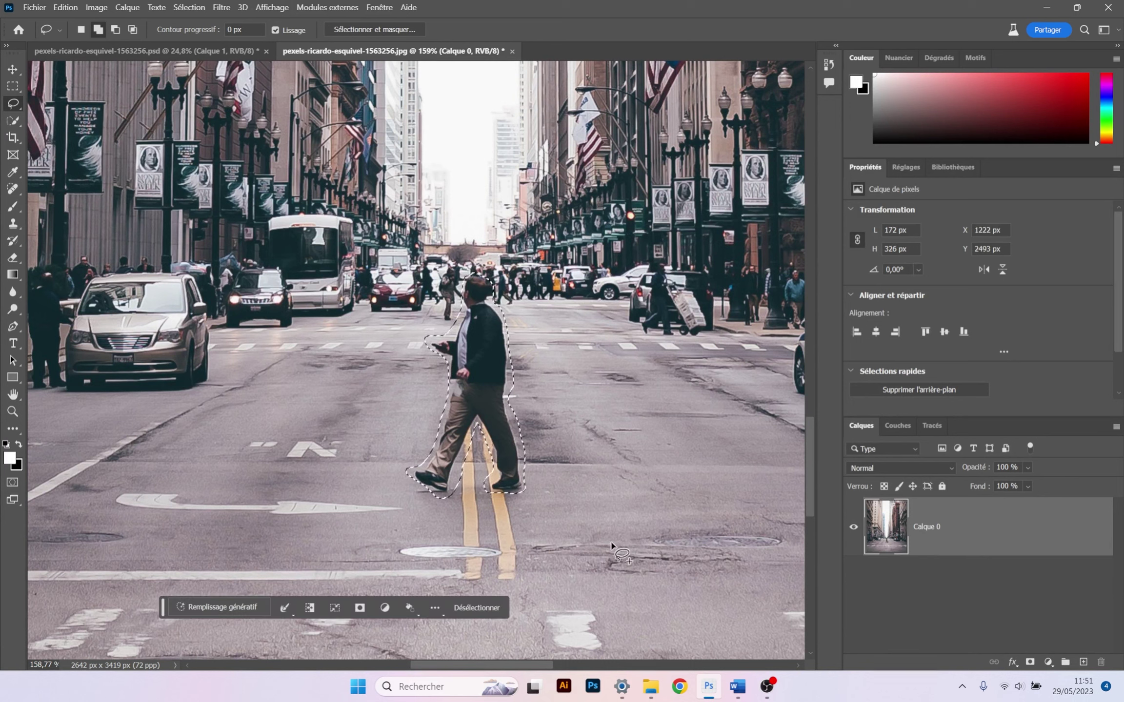
click(208, 606)
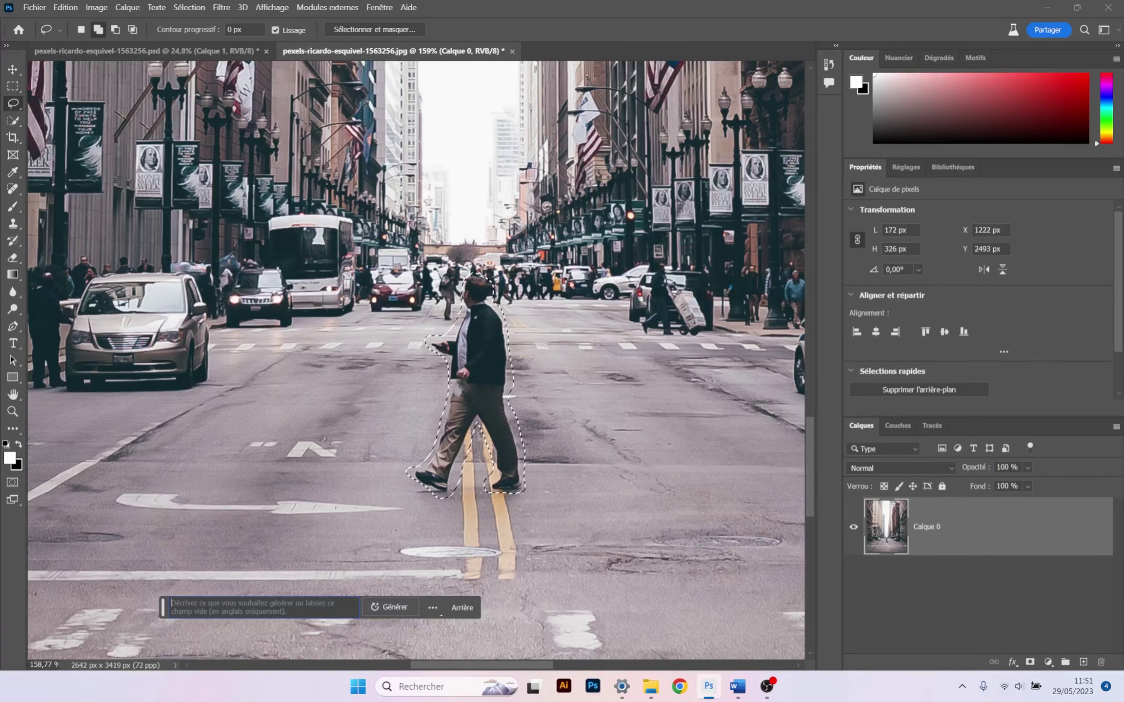
click(372, 608)
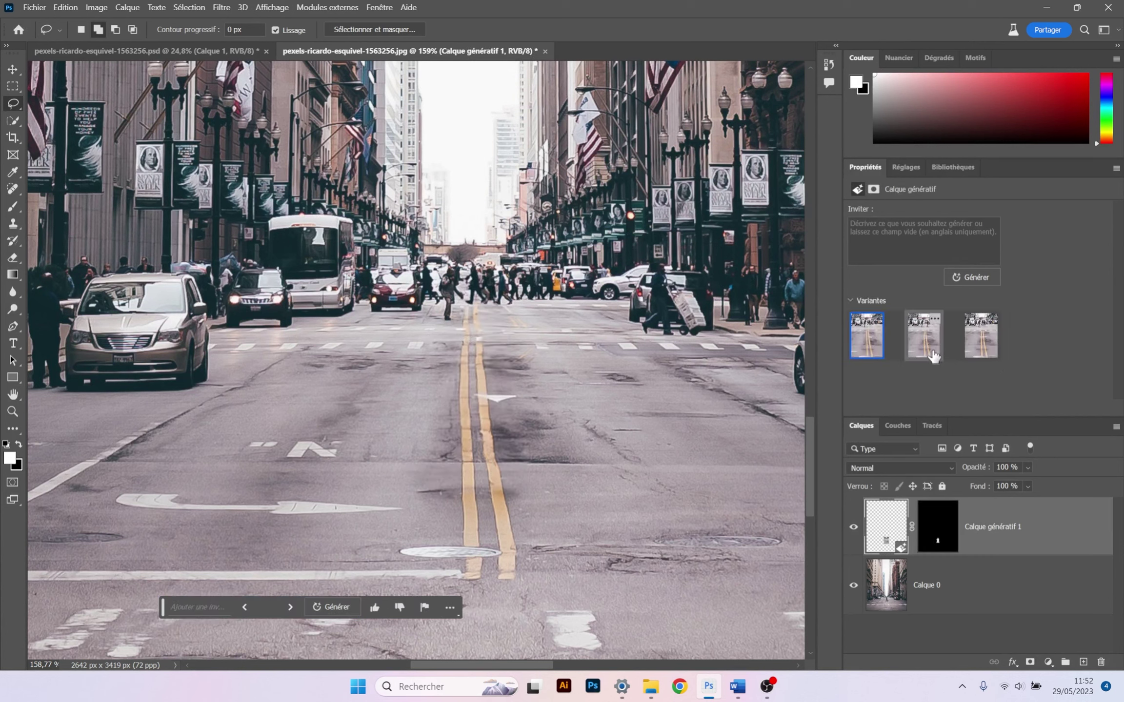
- Compare the three removal variants of the empty road and apply the second one
click(931, 352)
click(981, 344)
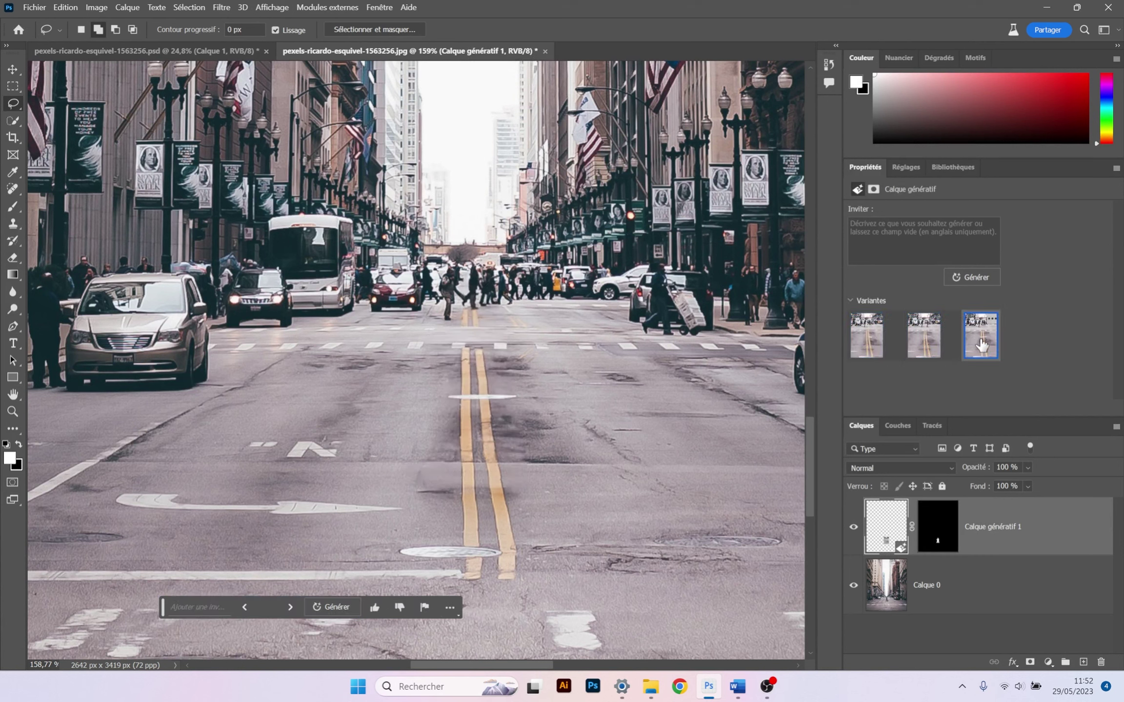
click(929, 341)
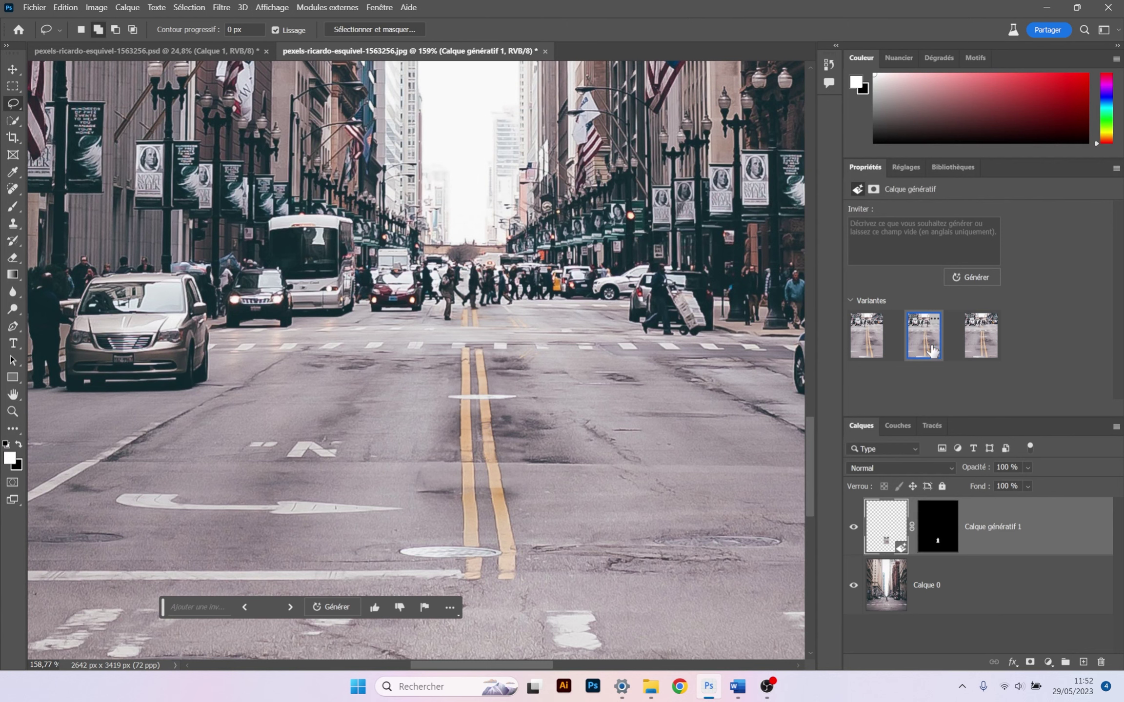
click(870, 349)
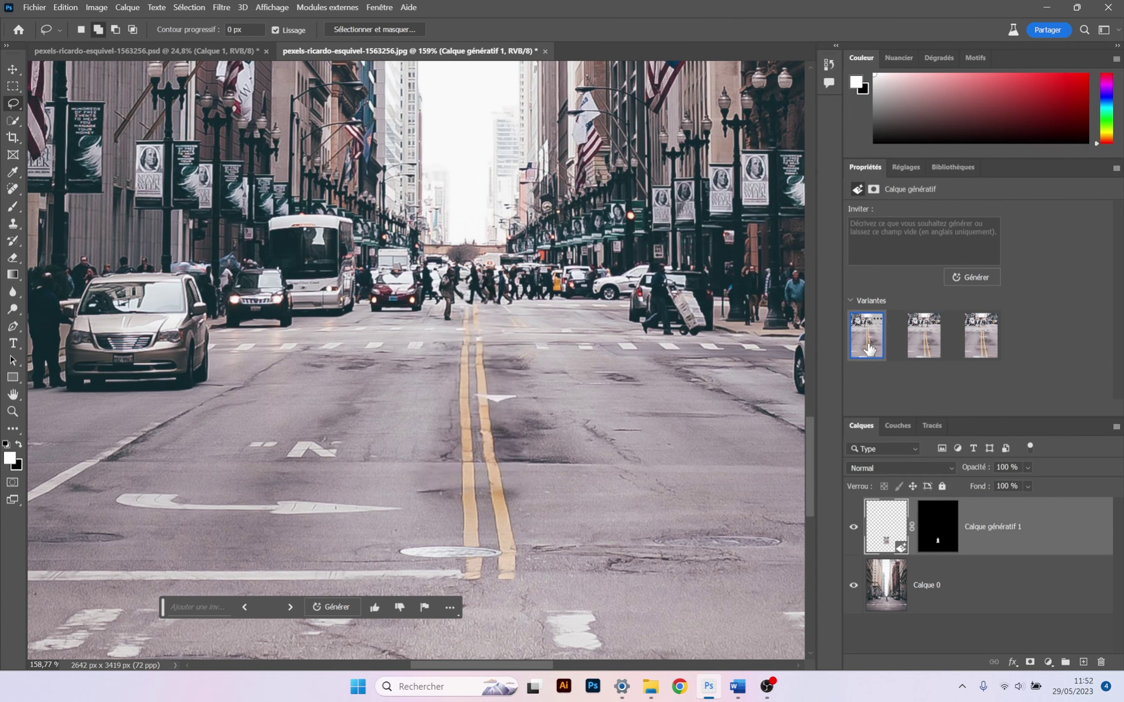
click(923, 342)
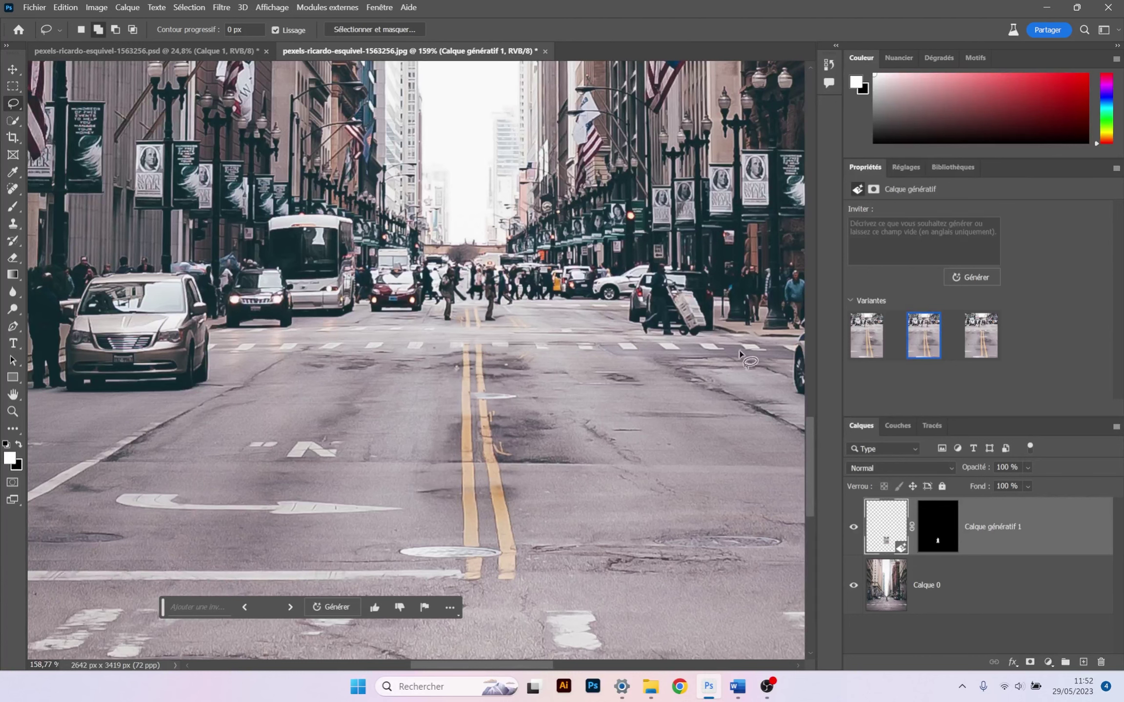
- Toggle the generative layer's visibility to compare the street before and after the removal, and rate the result positively
click(853, 527)
click(853, 527)
click(853, 527)
click(853, 526)
click(852, 526)
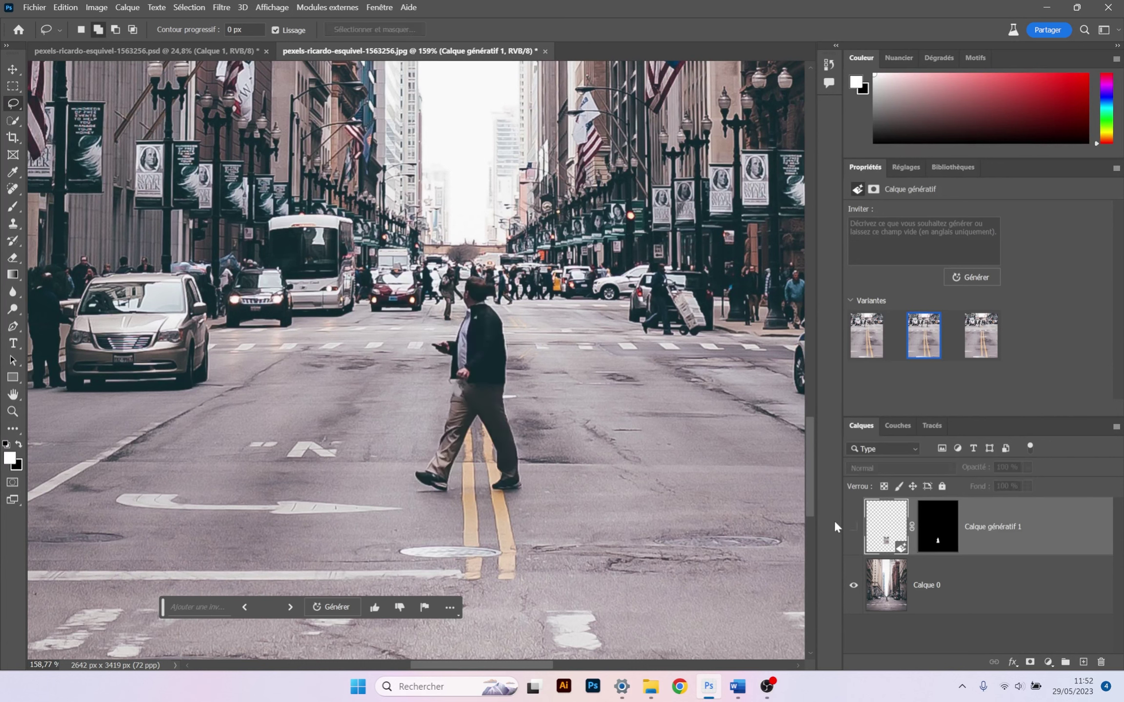
click(853, 527)
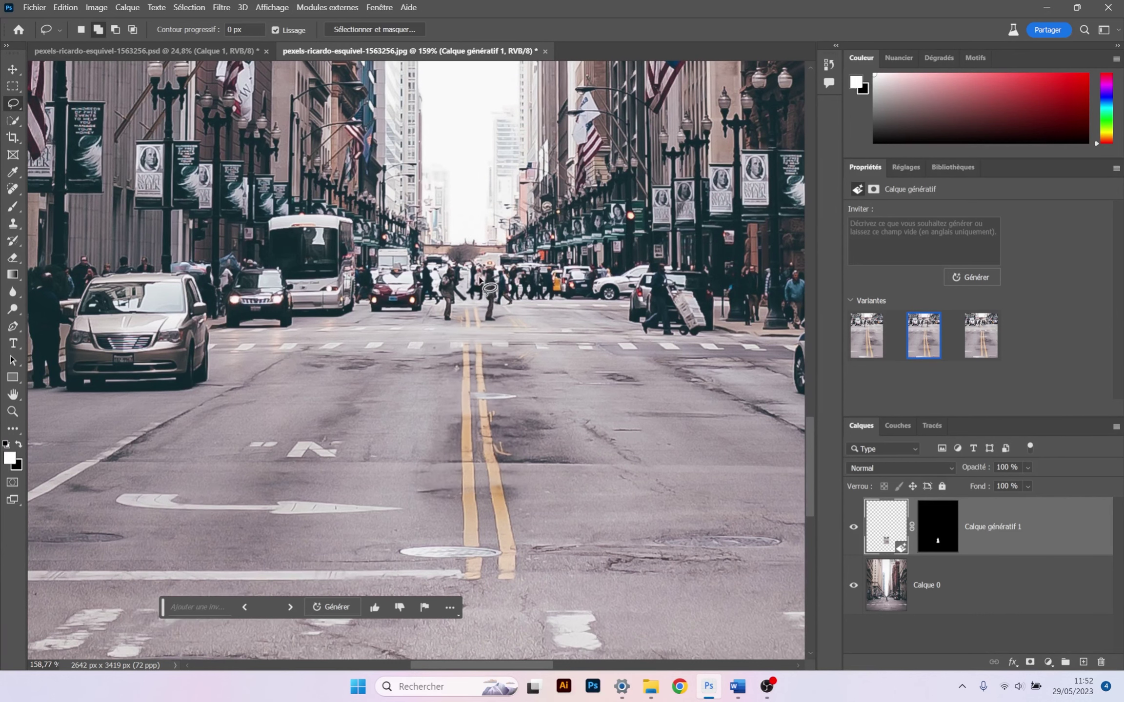
scroll(601, 450, down, 1)
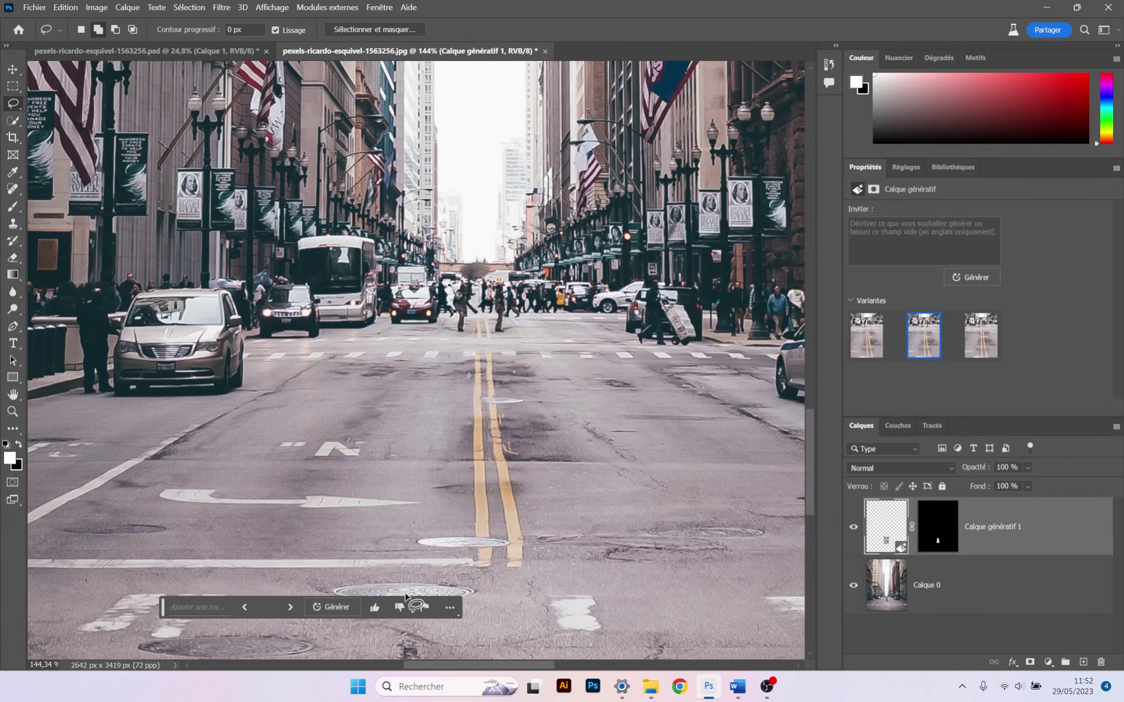
click(374, 606)
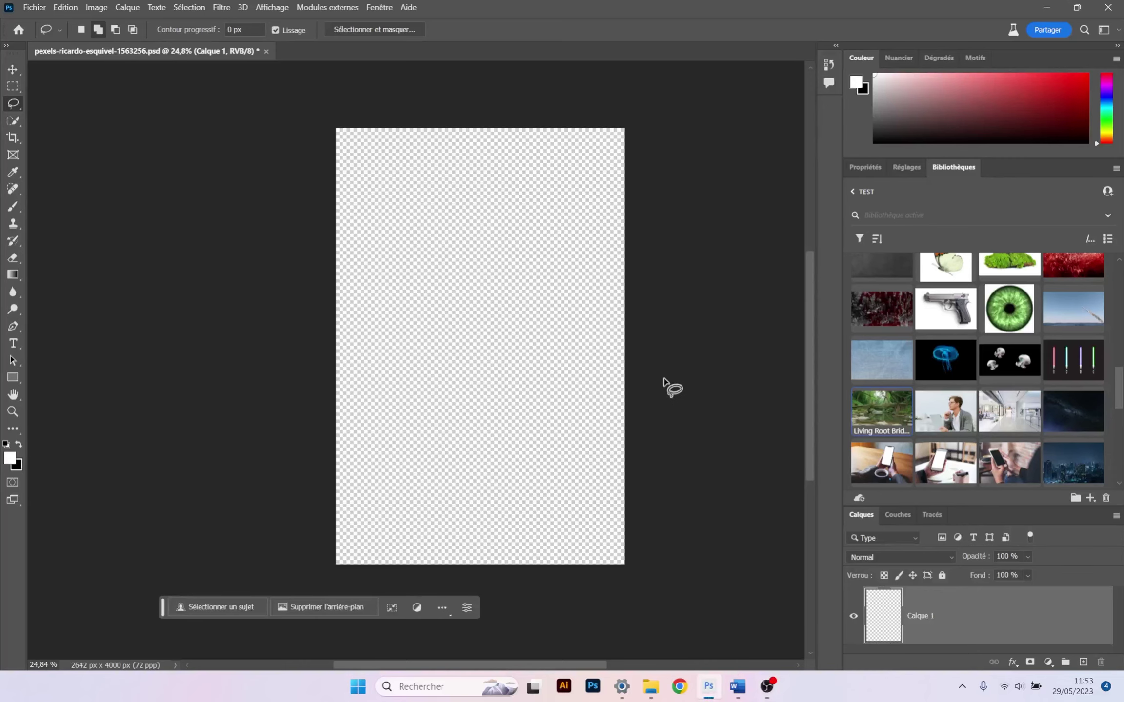
- Place the soldier image from the TEST library on the blank canvas and scale it to 202,33 % to fill the canvas
scroll(1002, 404, up, 1)
scroll(1002, 404, down, 5)
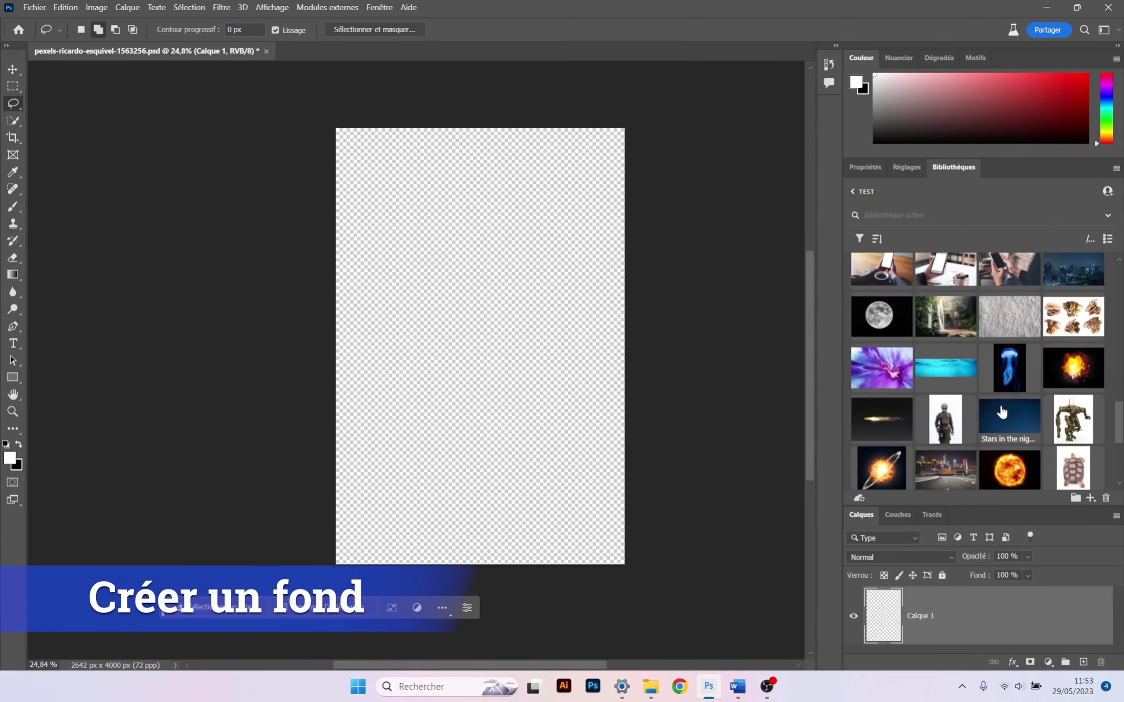
drag(945, 418, 481, 337)
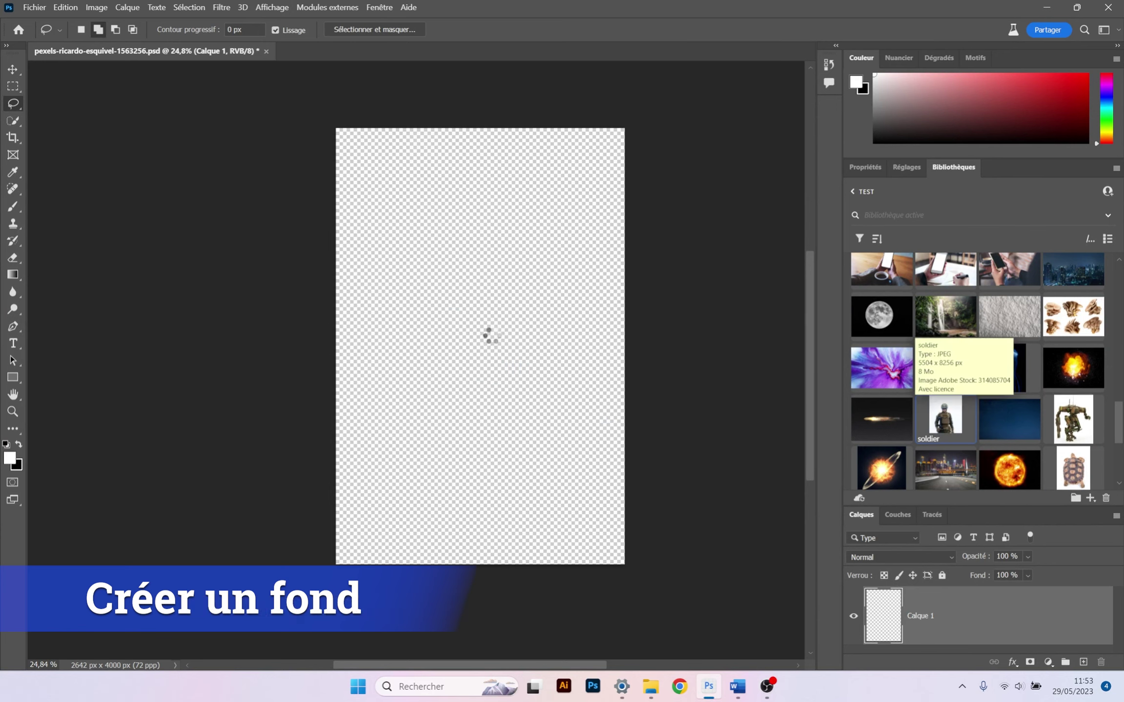
drag(544, 430, 626, 564)
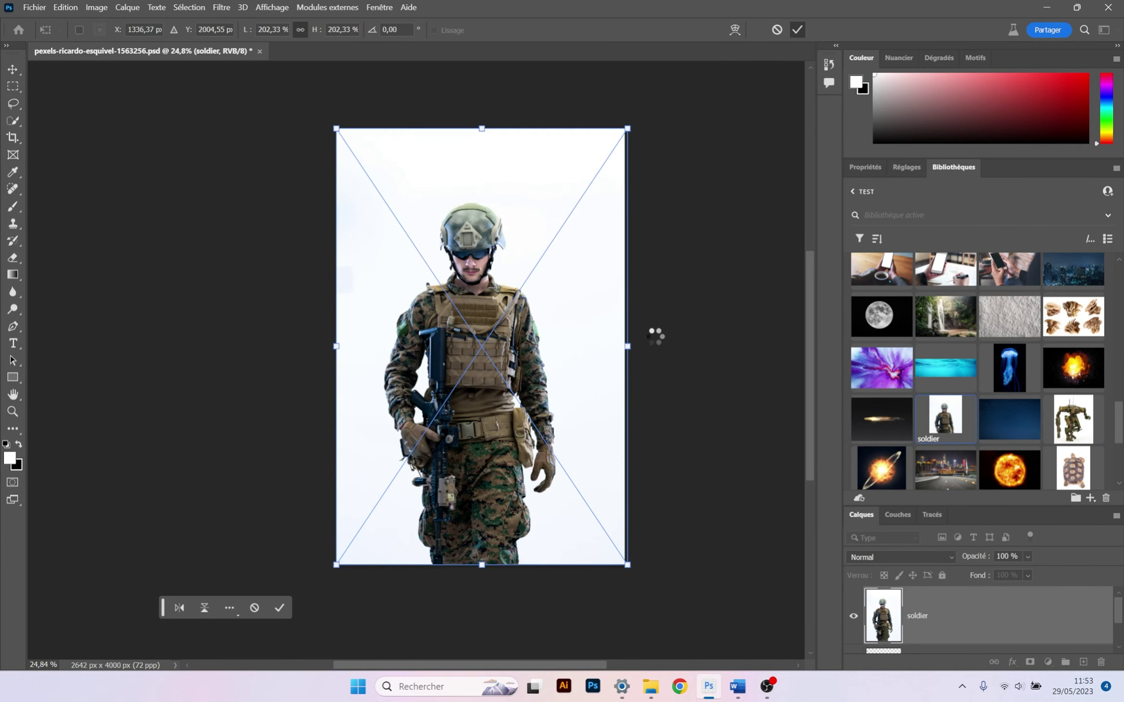
- Commit the placed image and select the soldier with Select Subject, using the Cloud mode for detailed results
click(13, 104)
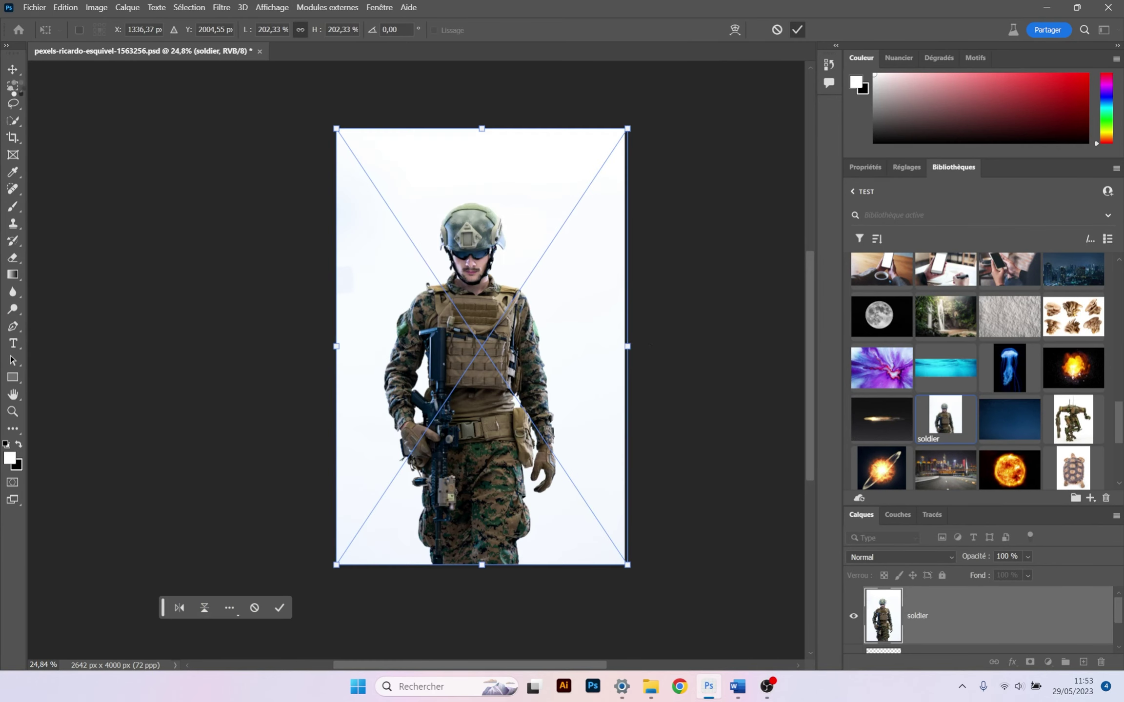
click(13, 122)
right_click(13, 124)
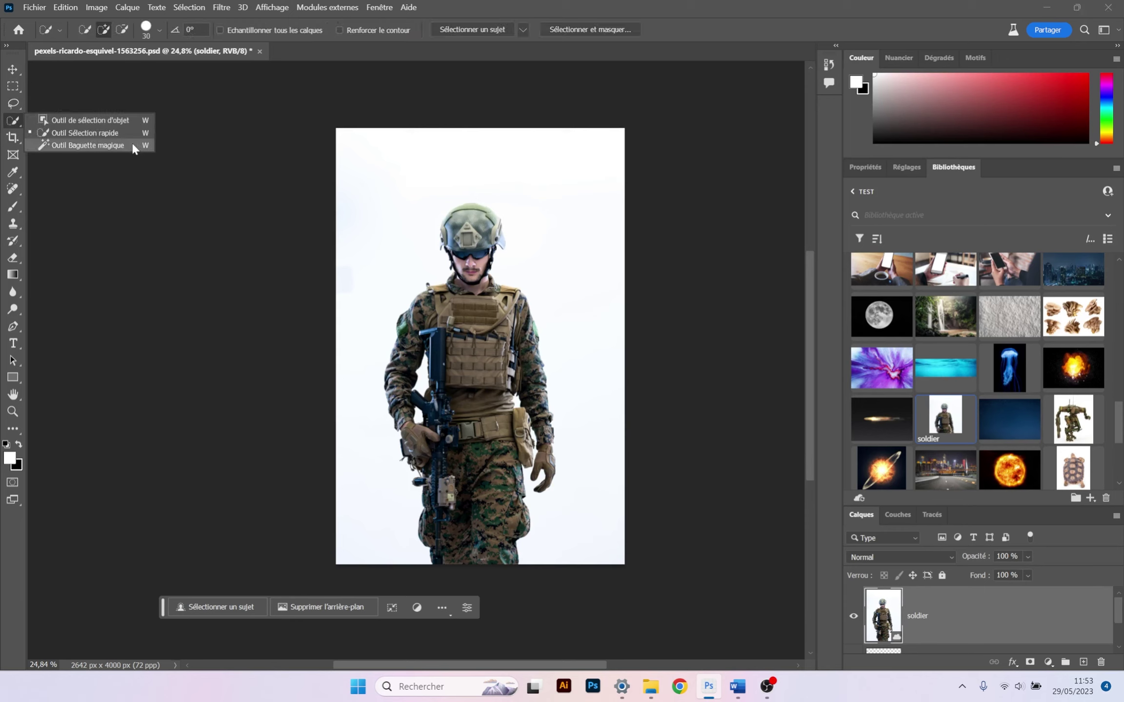
click(523, 32)
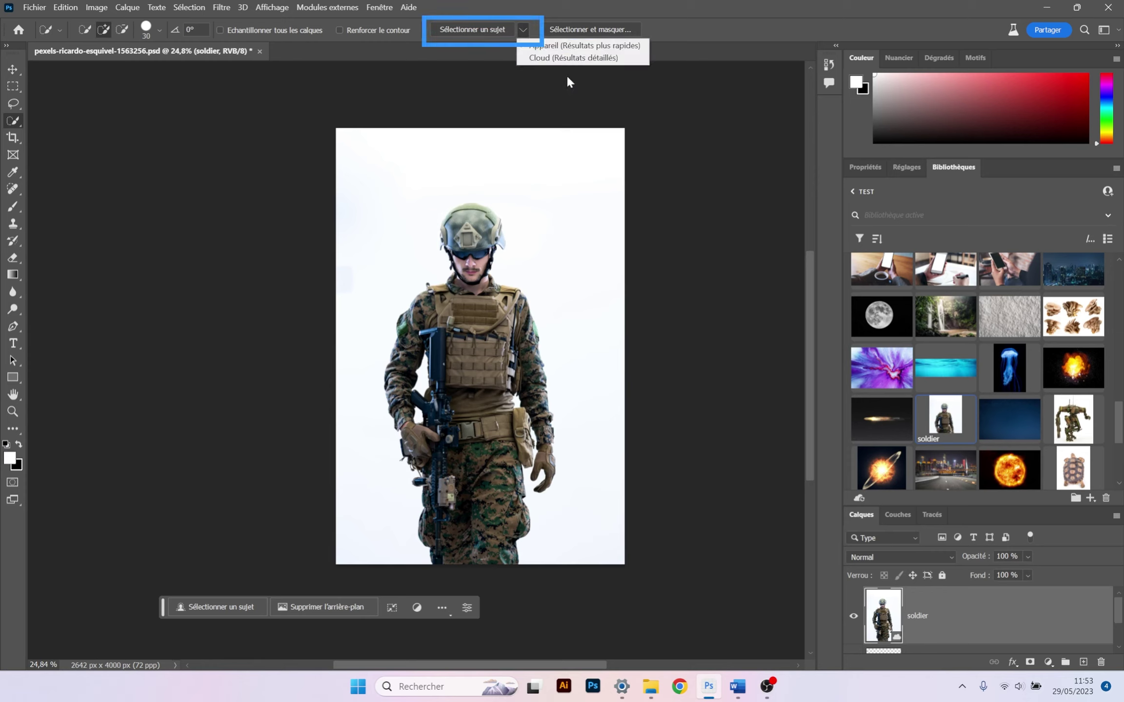
click(566, 58)
click(466, 34)
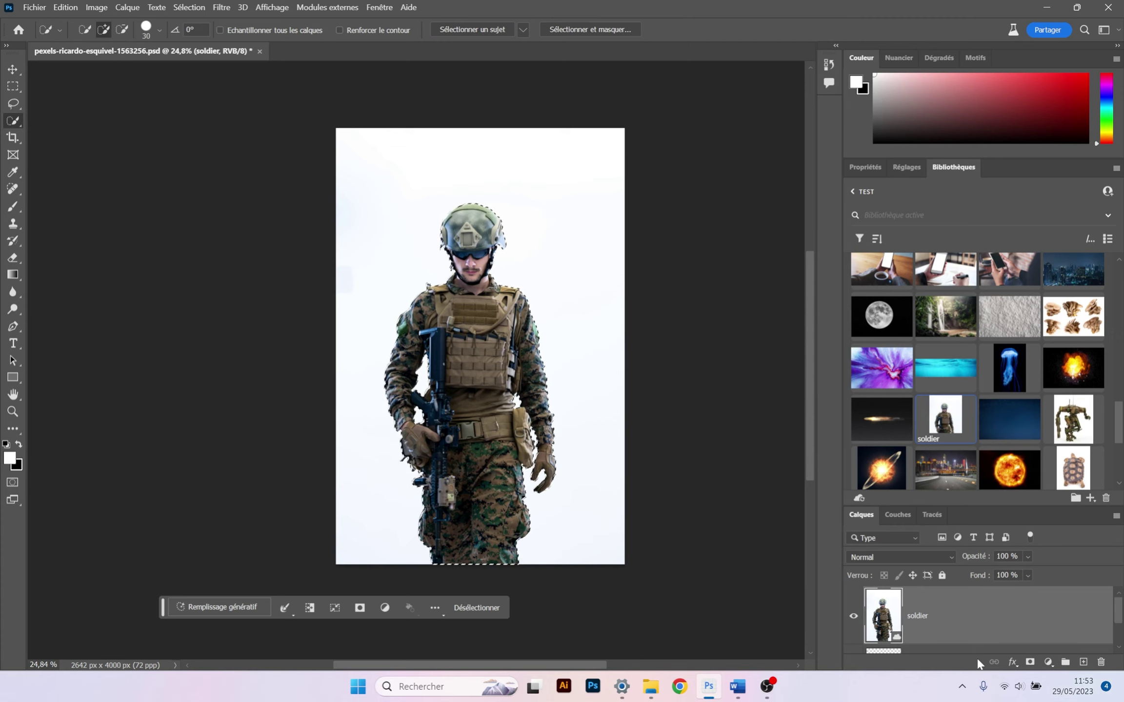
- Mask the soldier layer so only the soldier remains on transparency, and convert it to a smart object
alt+click(1029, 662)
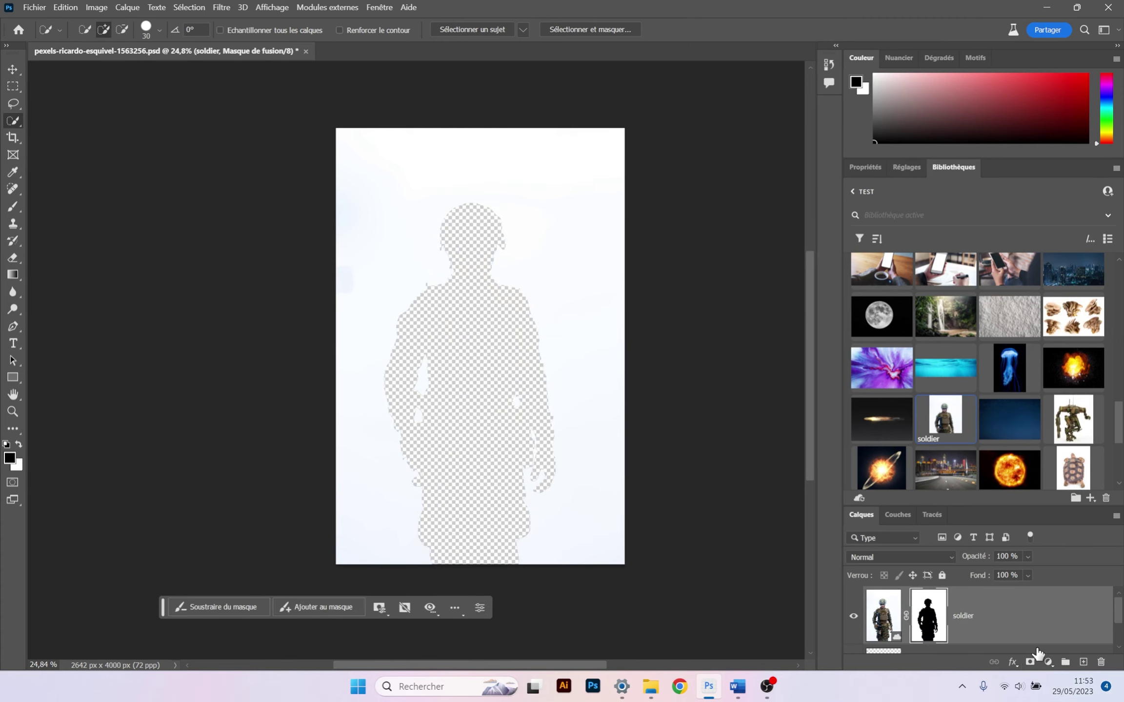
key(ctrl+i)
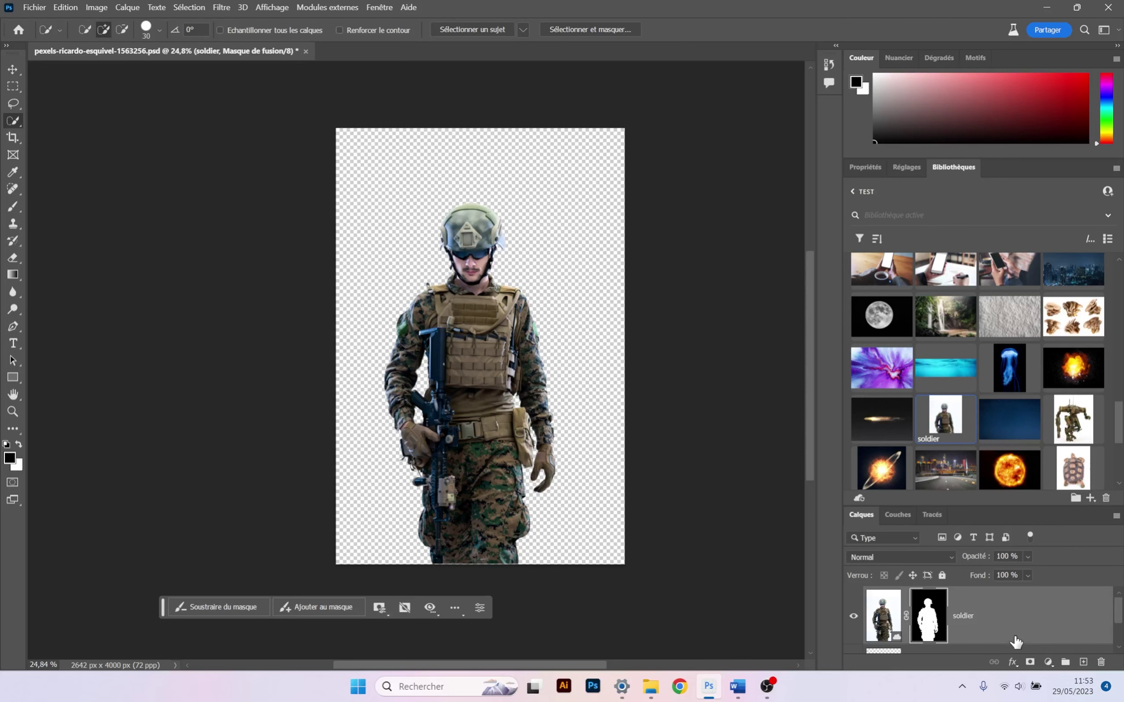
right_click(1013, 639)
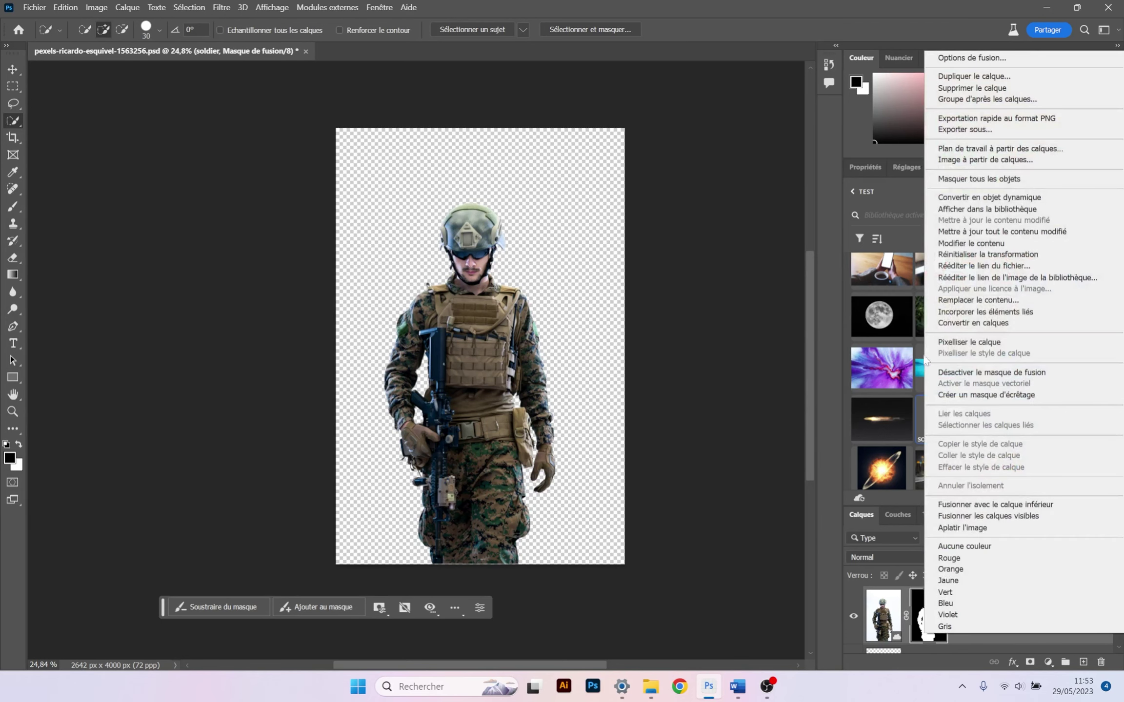
click(1016, 197)
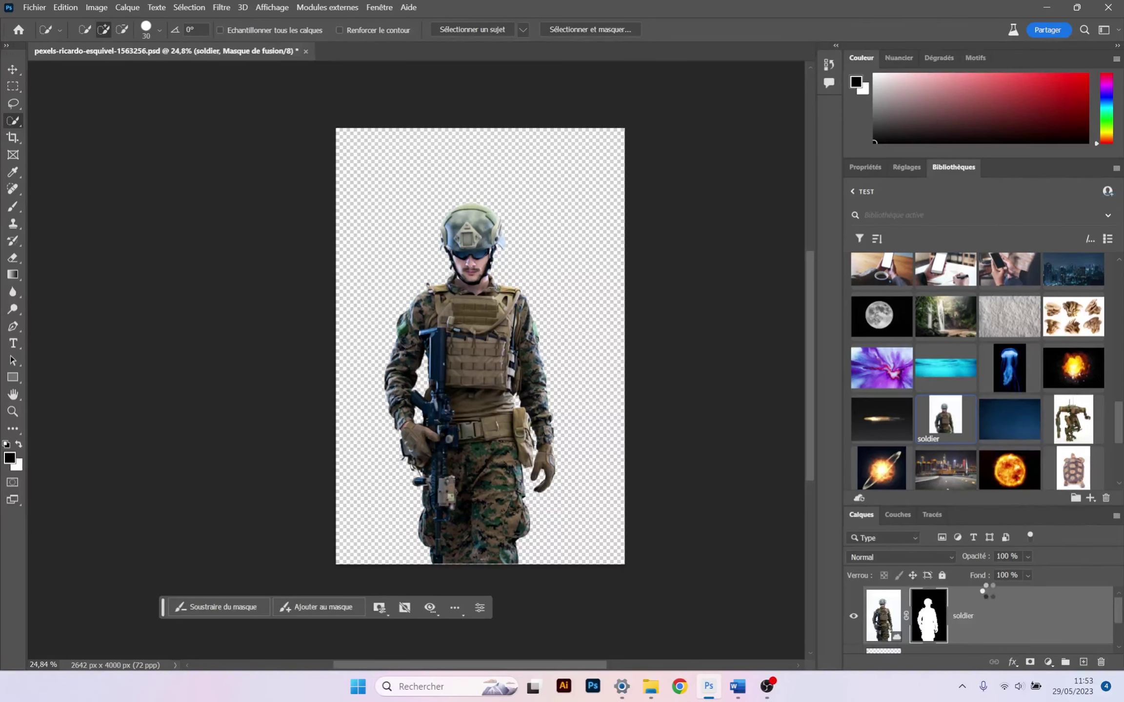
- Select the empty background around the soldier by inverting his outline, and generate a fill with the prompt "meadow"
ctrl+click(884, 624)
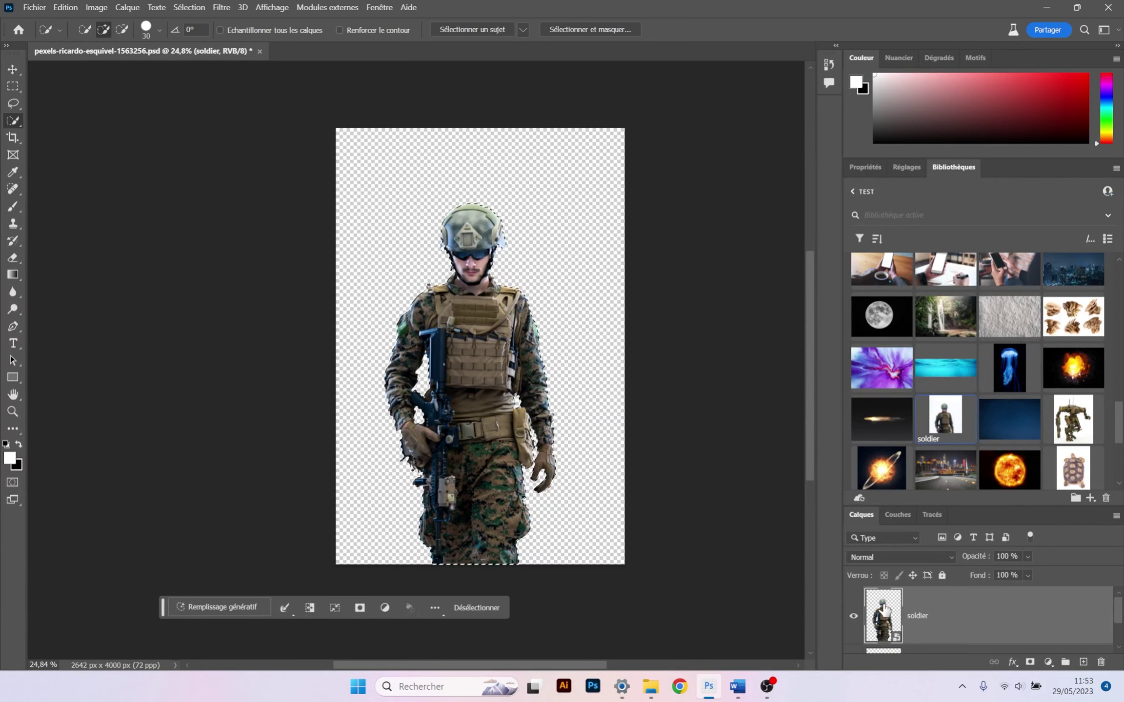
click(309, 611)
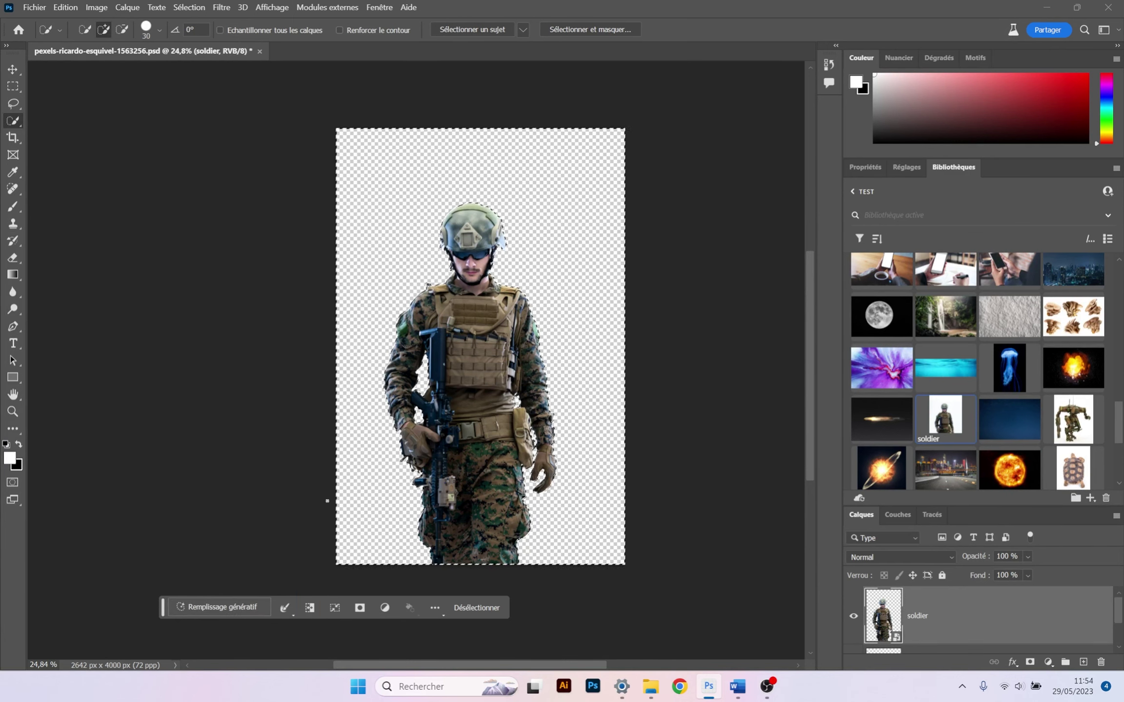
click(218, 607)
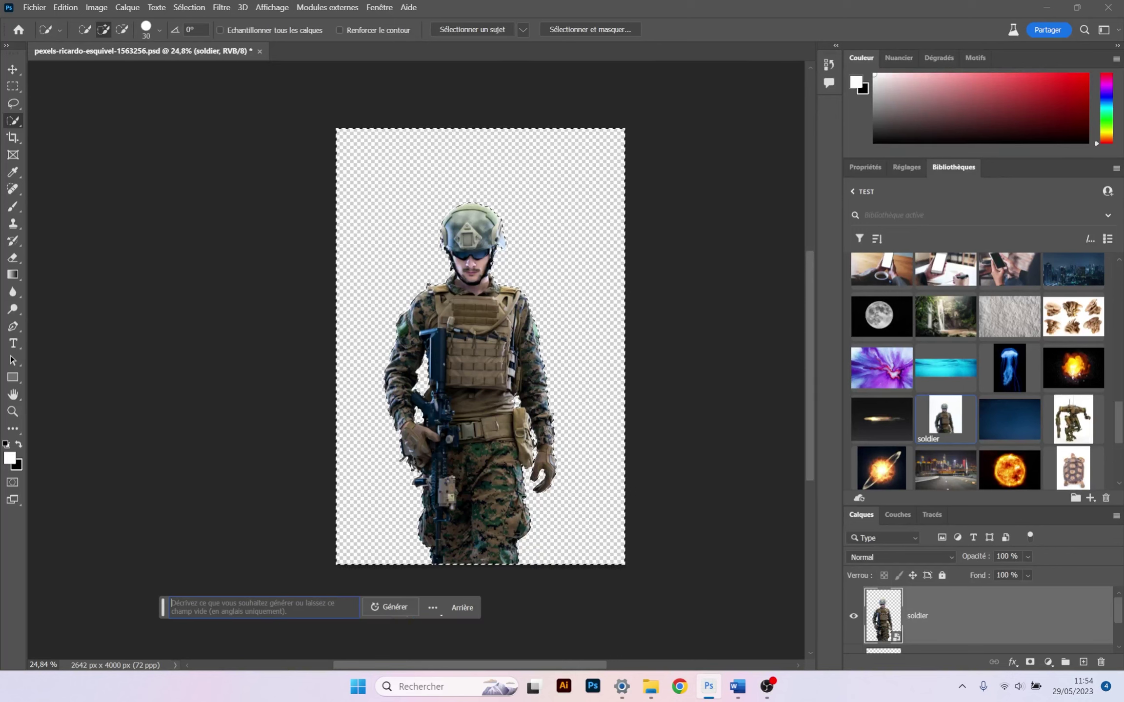
text(meadow)
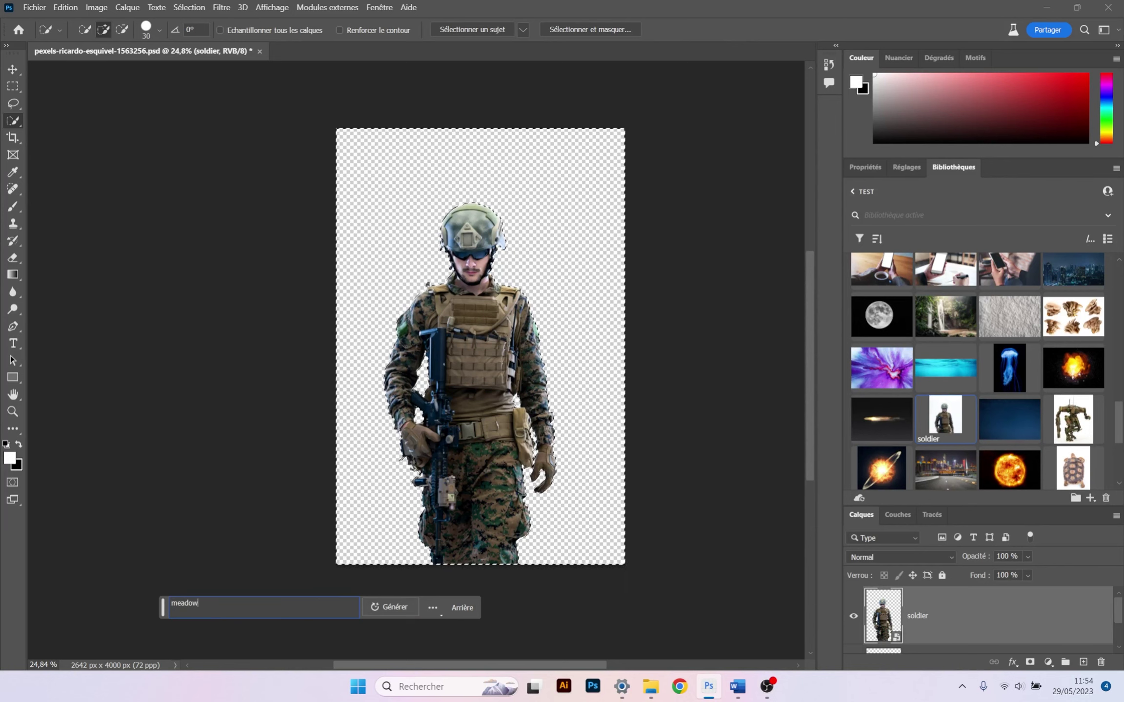
key(Return)
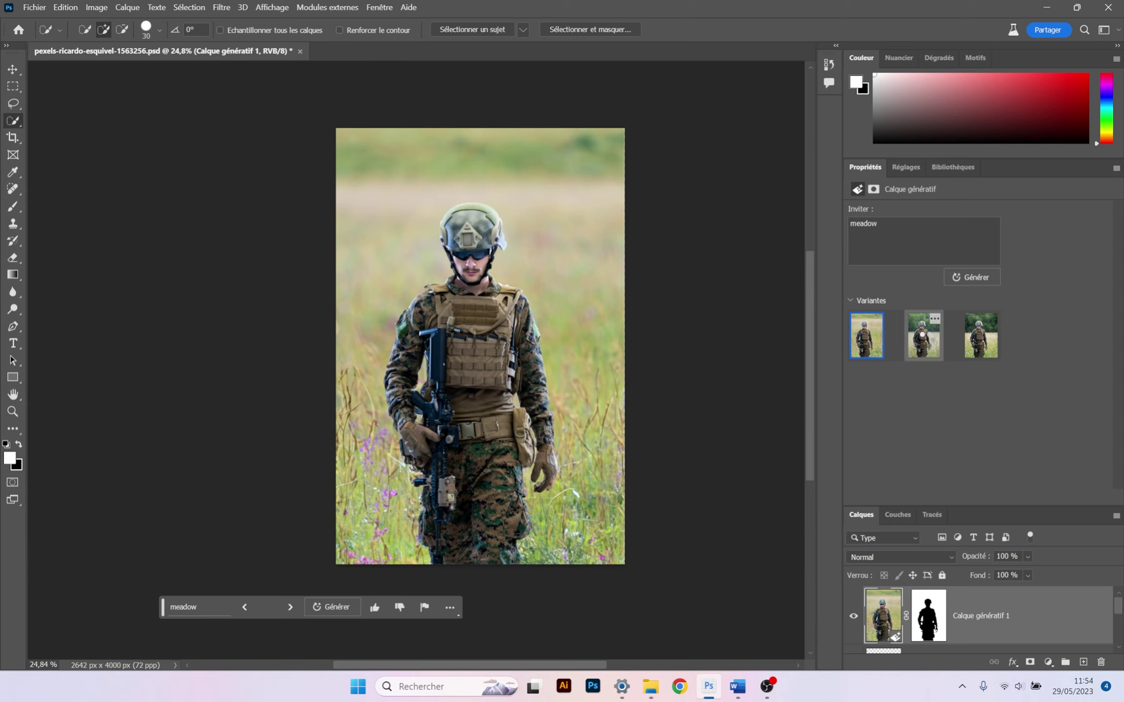
- Compare the meadow background variants, apply the third one and check it around the soldier
click(924, 341)
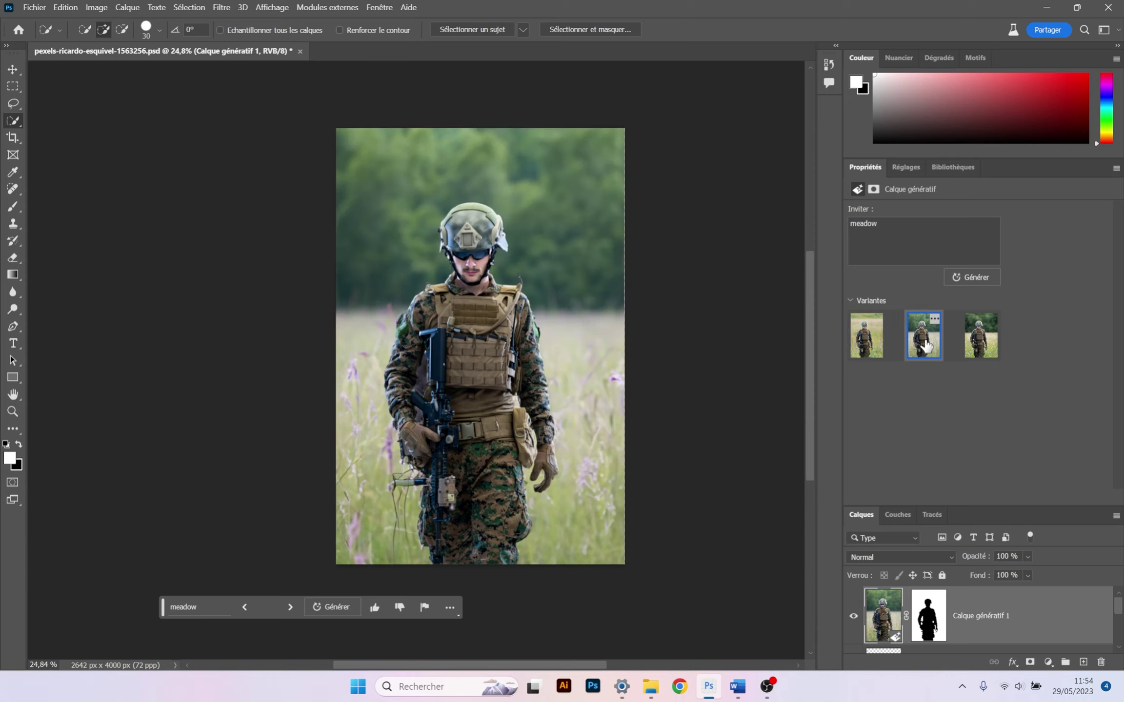
click(980, 354)
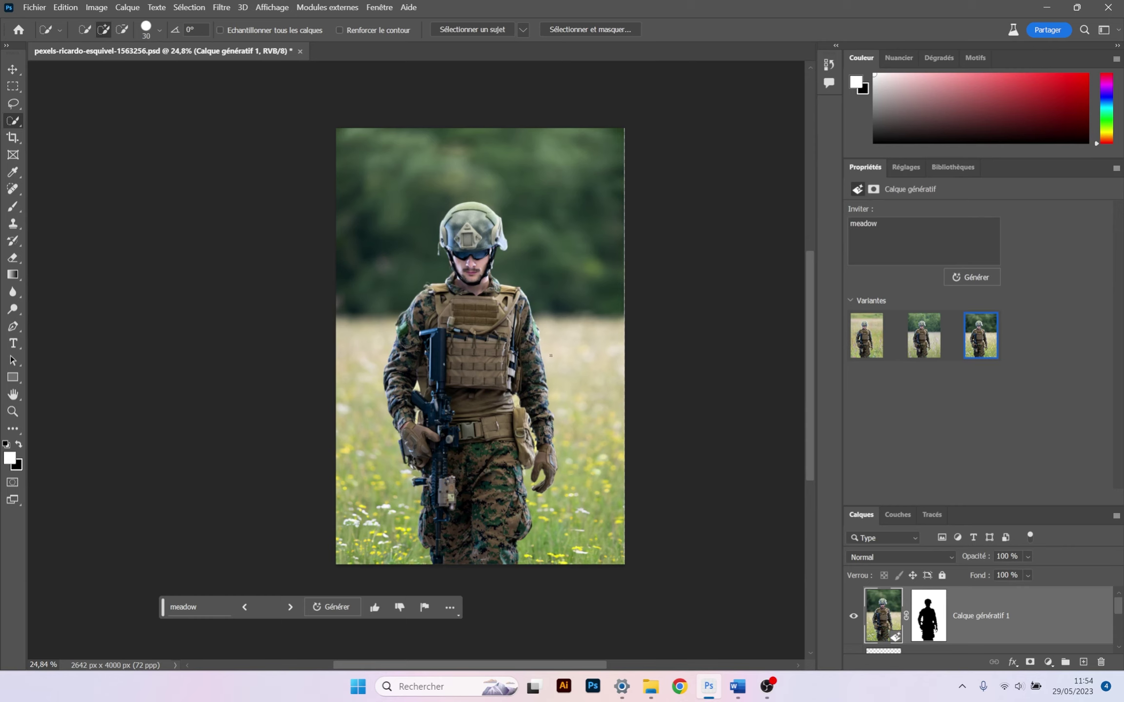
scroll(507, 468, up, 2)
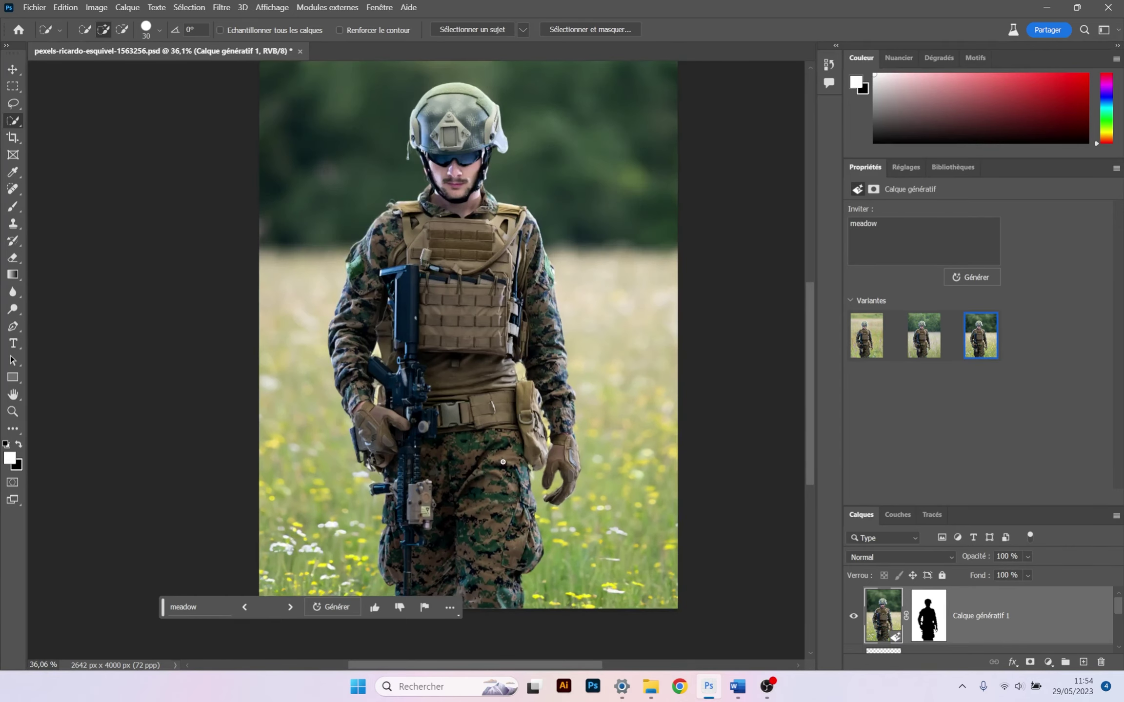
scroll(505, 464, down, 1)
scroll(503, 461, down, 1)
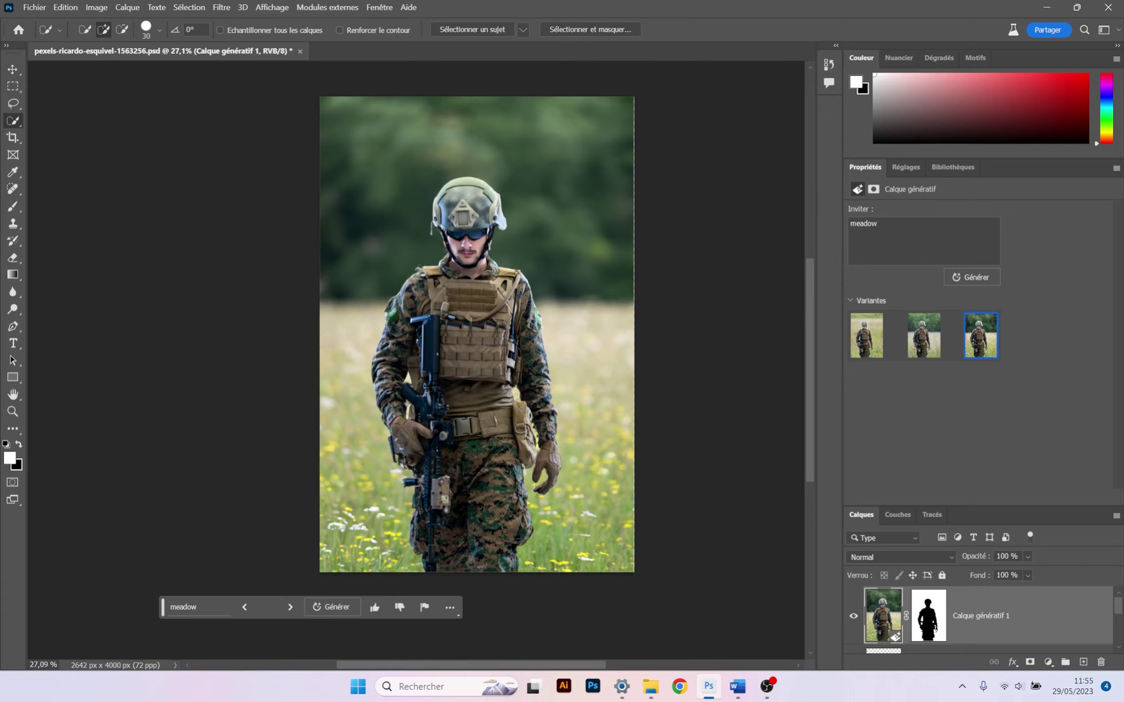
scroll(521, 409, down, 2)
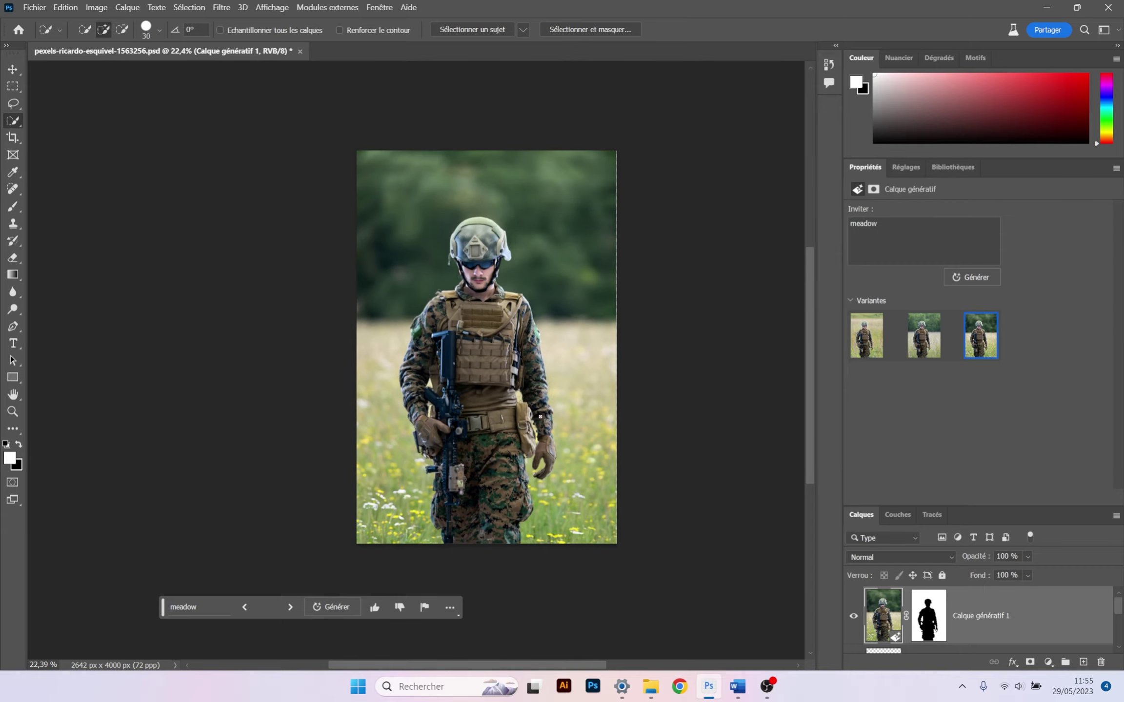
- Examine the meadow fill up close around the soldier's legs, hands and belt
scroll(540, 416, up, 5)
scroll(578, 466, down, 3)
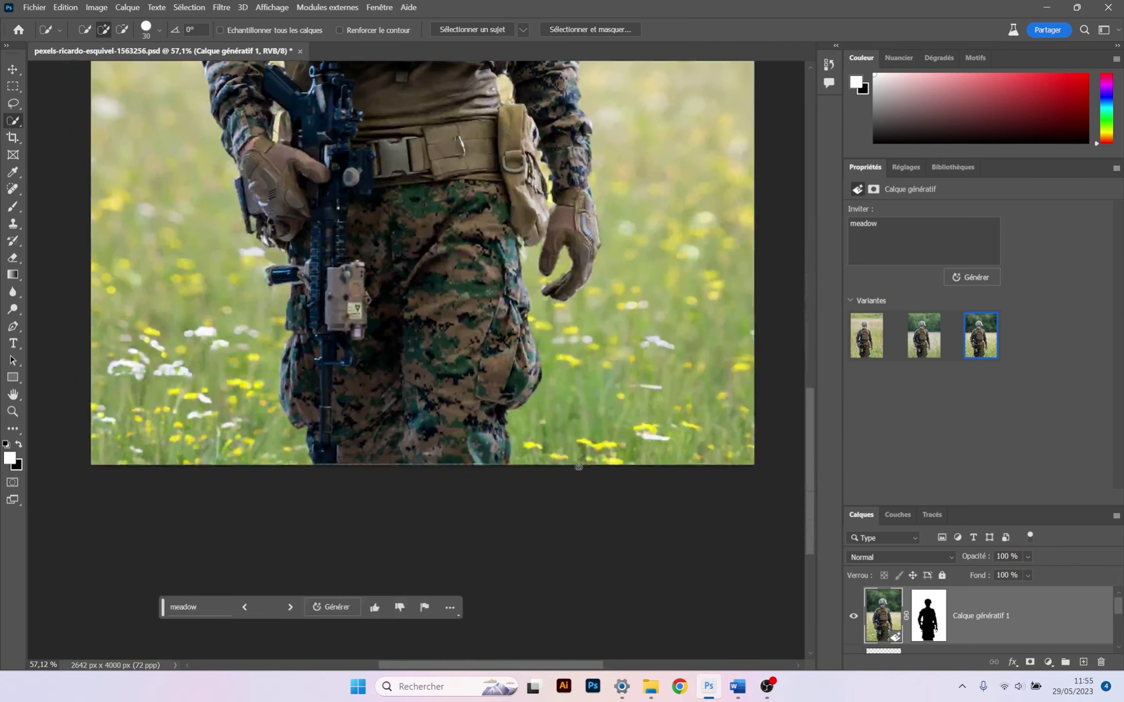
scroll(607, 441, up, 2)
scroll(640, 377, up, 3)
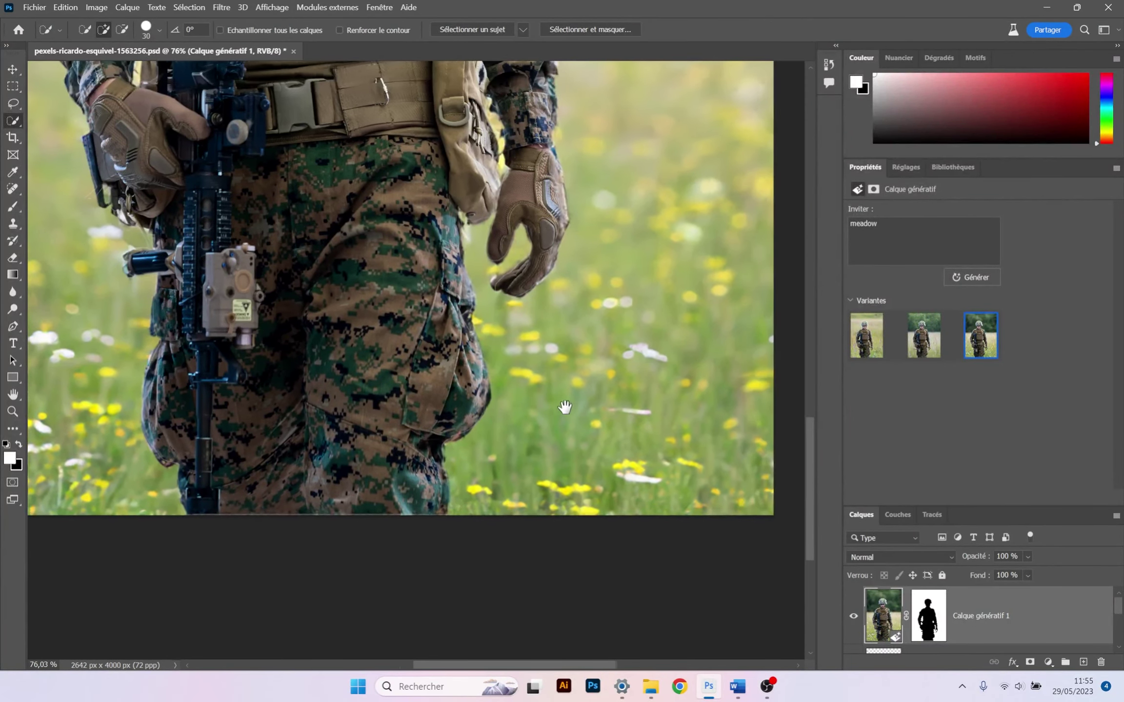
scroll(562, 458, down, 4)
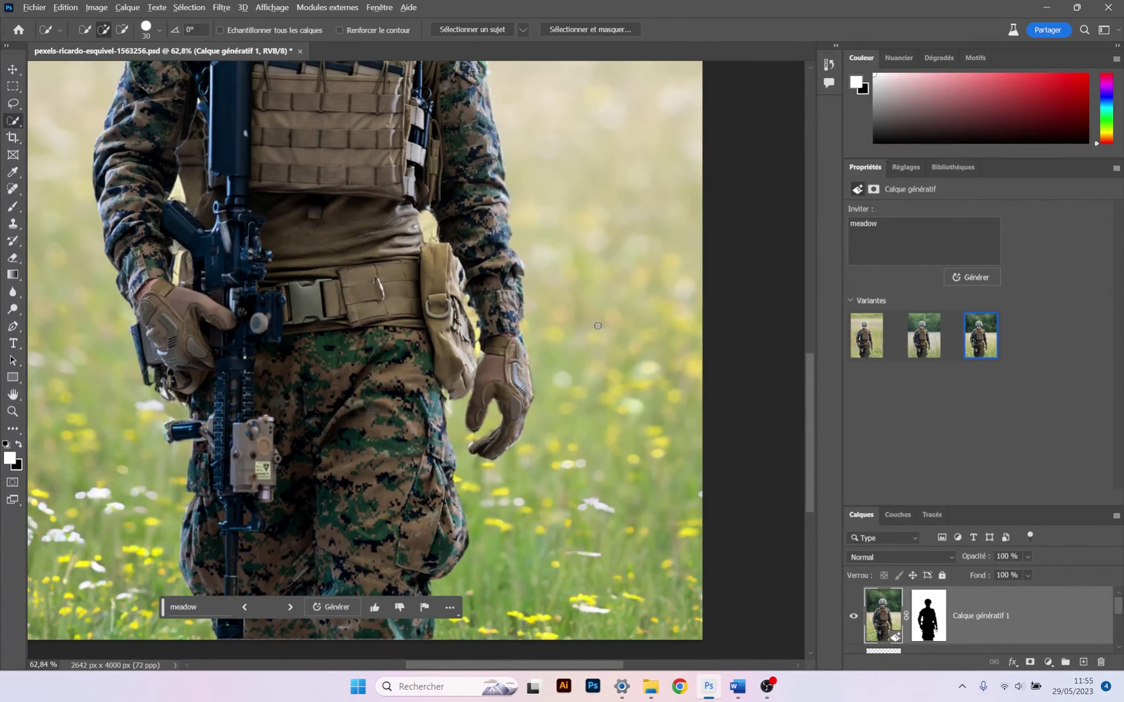
scroll(597, 325, down, 5)
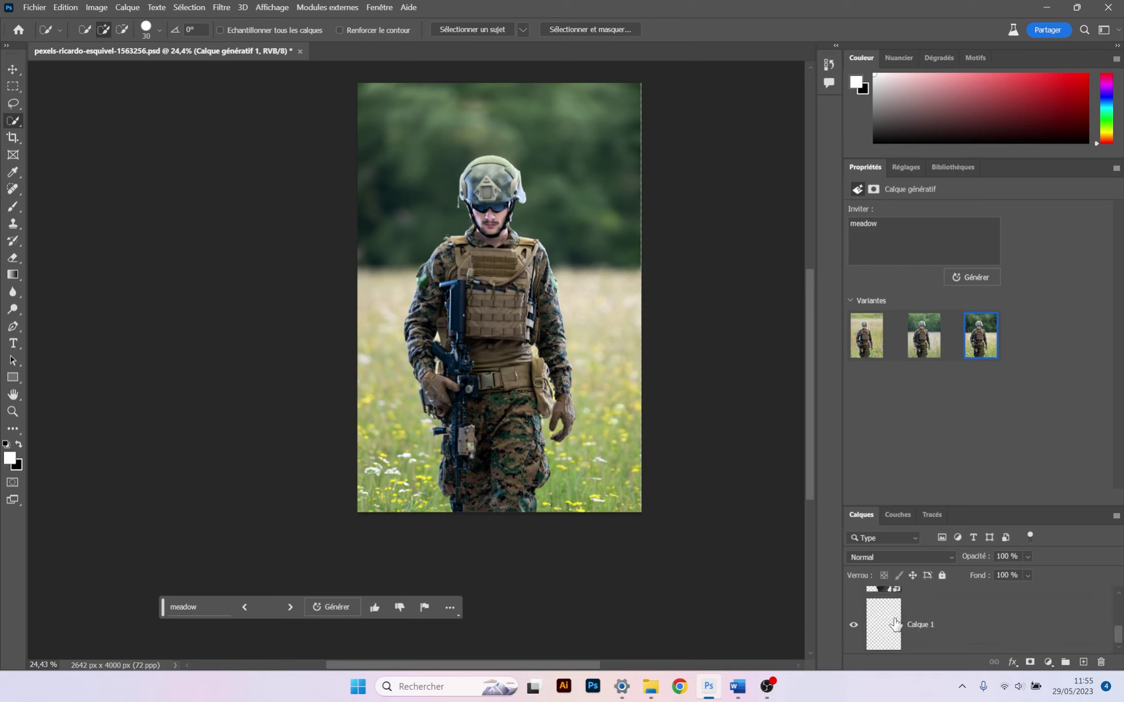
- Review the soldier layer and the empty Calque 1 layer beneath the generated meadow fill
scroll(896, 626, down, 2)
click(937, 635)
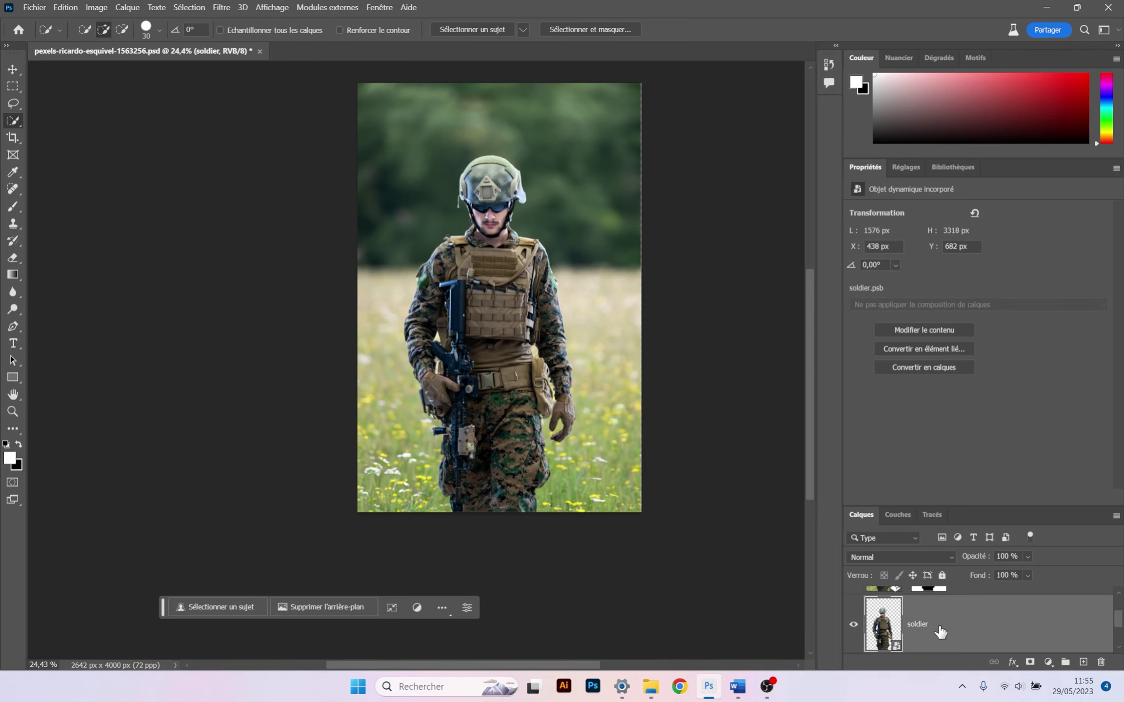
scroll(938, 632, down, 1)
click(1007, 639)
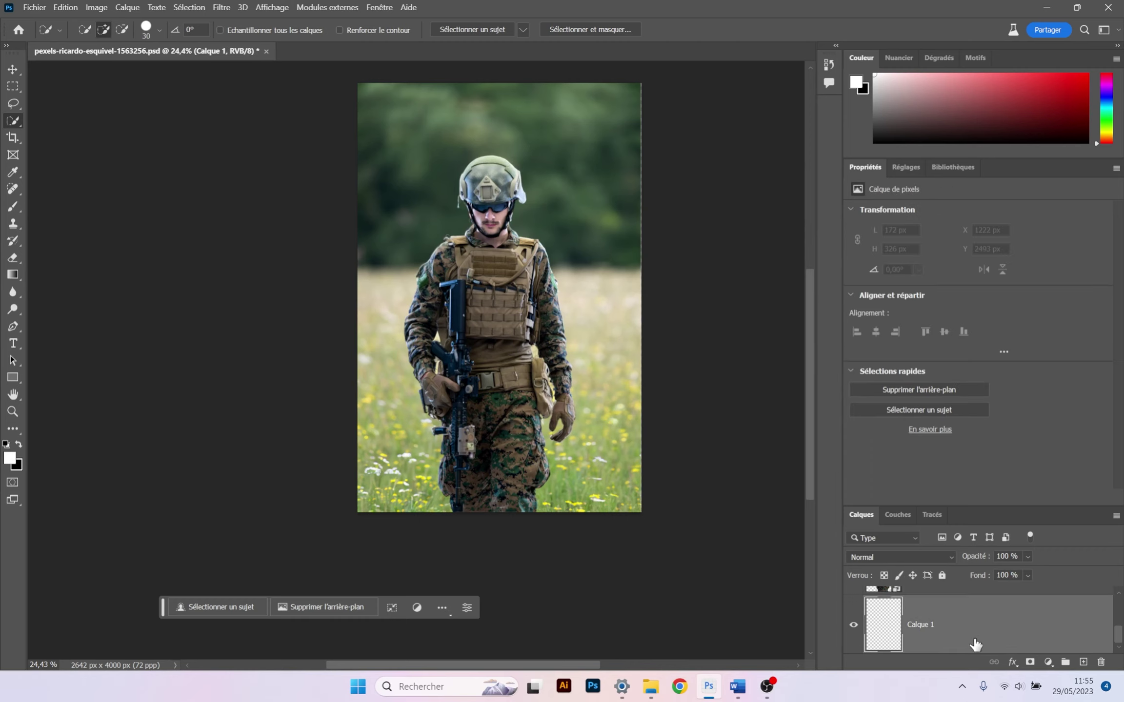
key(ctrl+a)
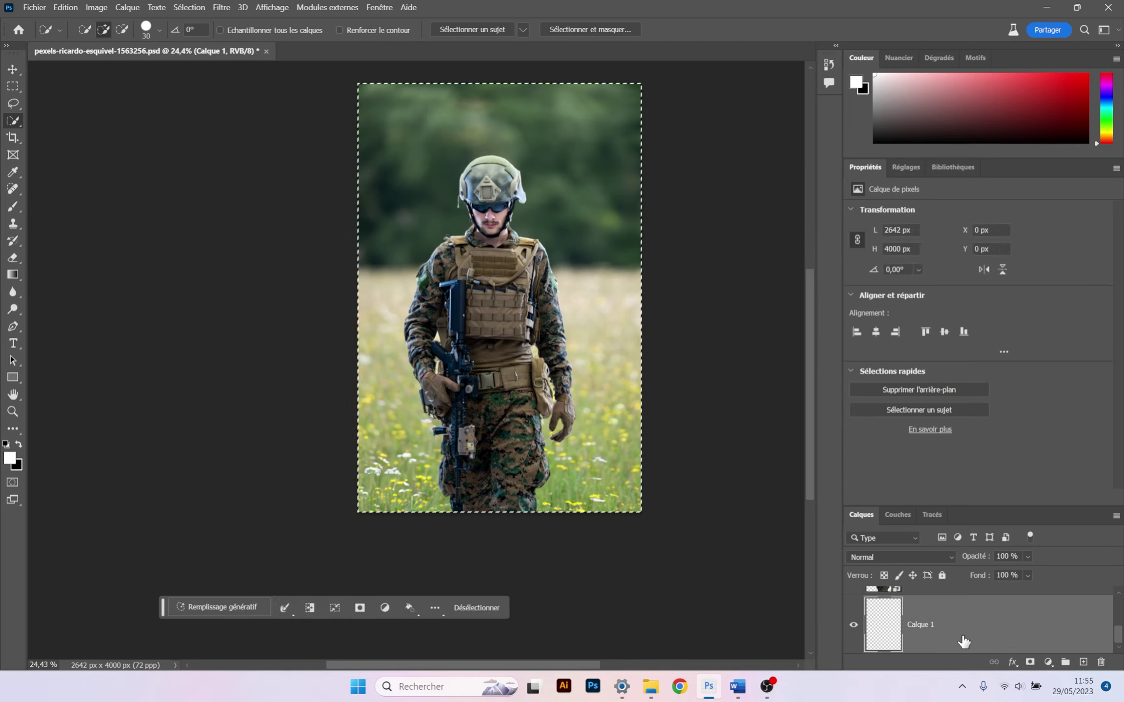
key(ctrl+d)
scroll(964, 642, up, 1)
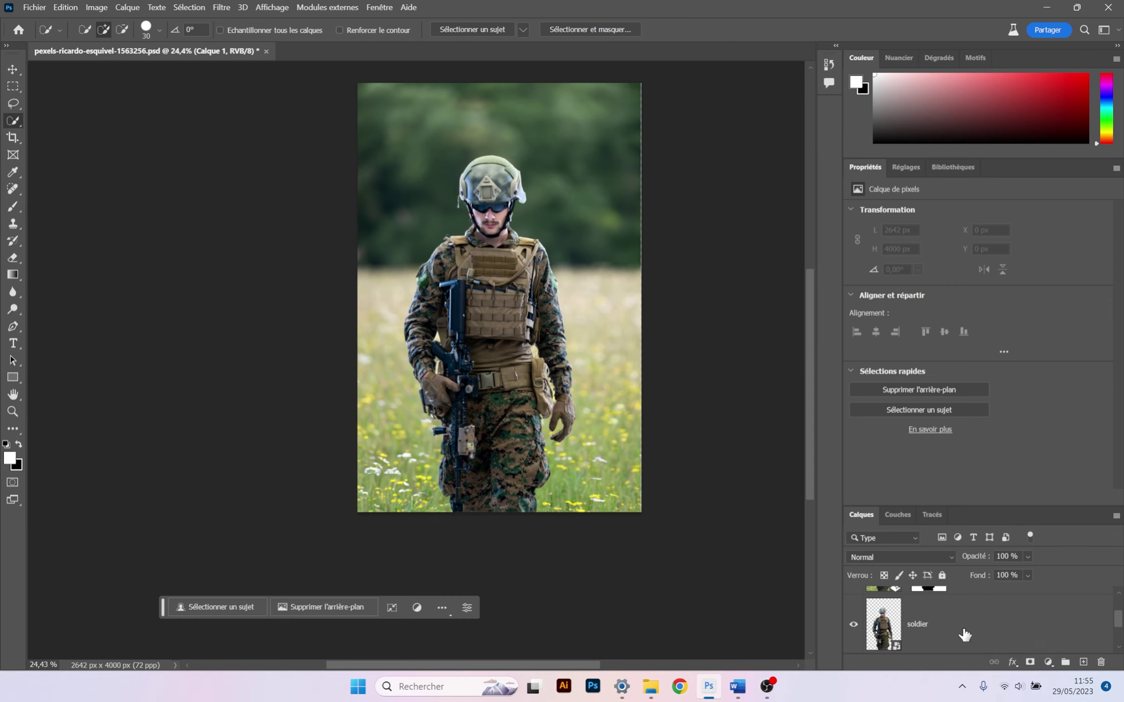
click(963, 634)
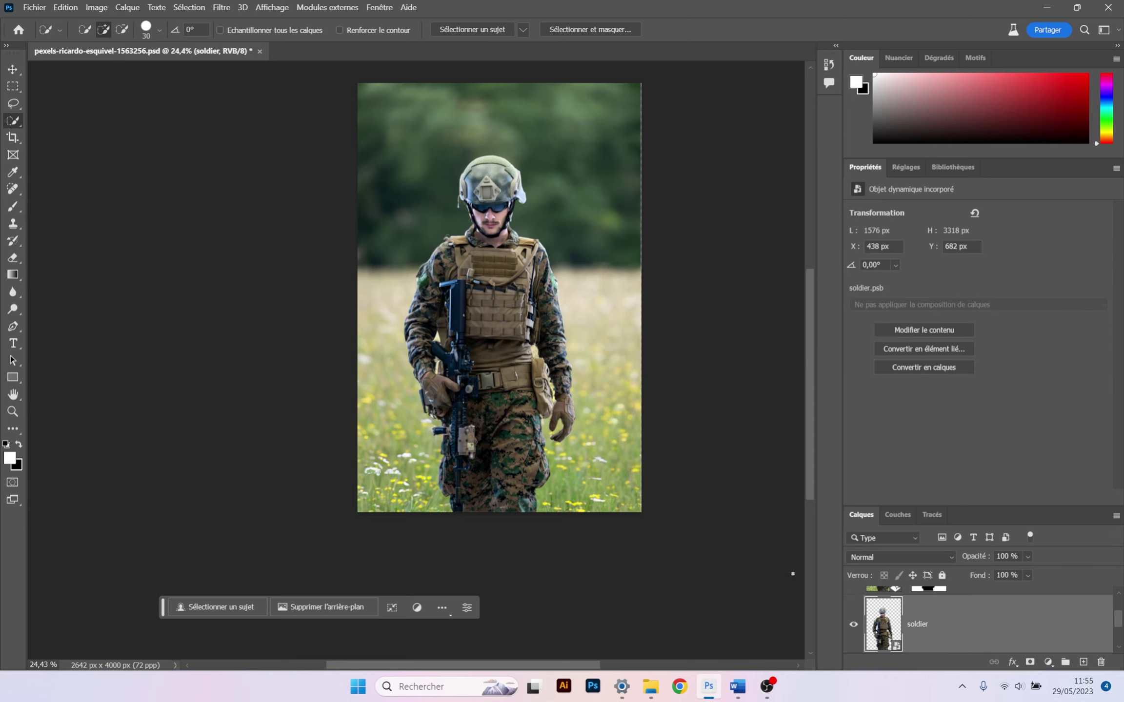
scroll(649, 540, down, 2)
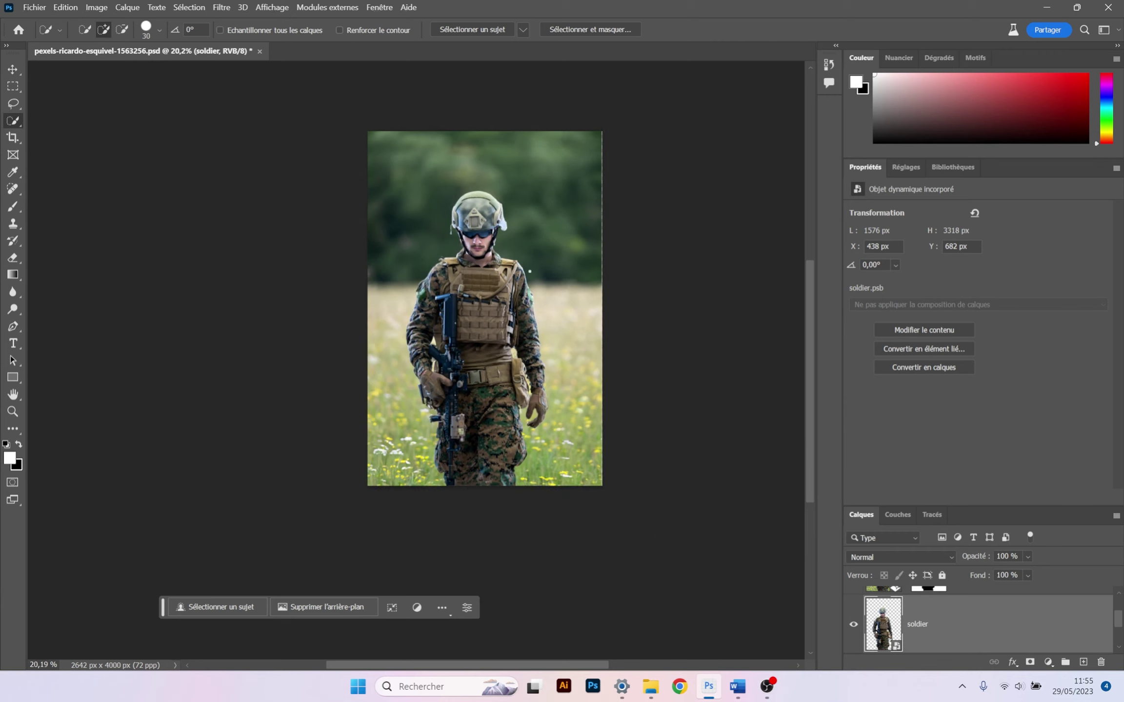
drag(511, 283, 495, 302)
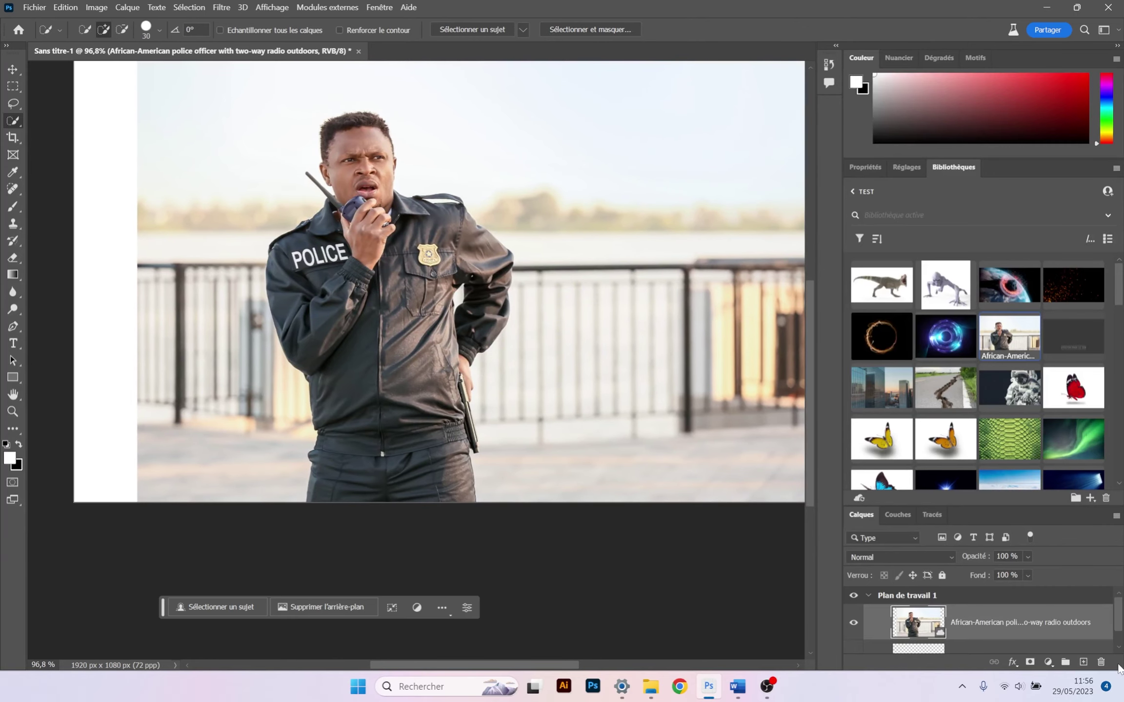
- Convert the police officer layer to an embedded smart object, show its properties and enlarge the layer list
right_click(1058, 630)
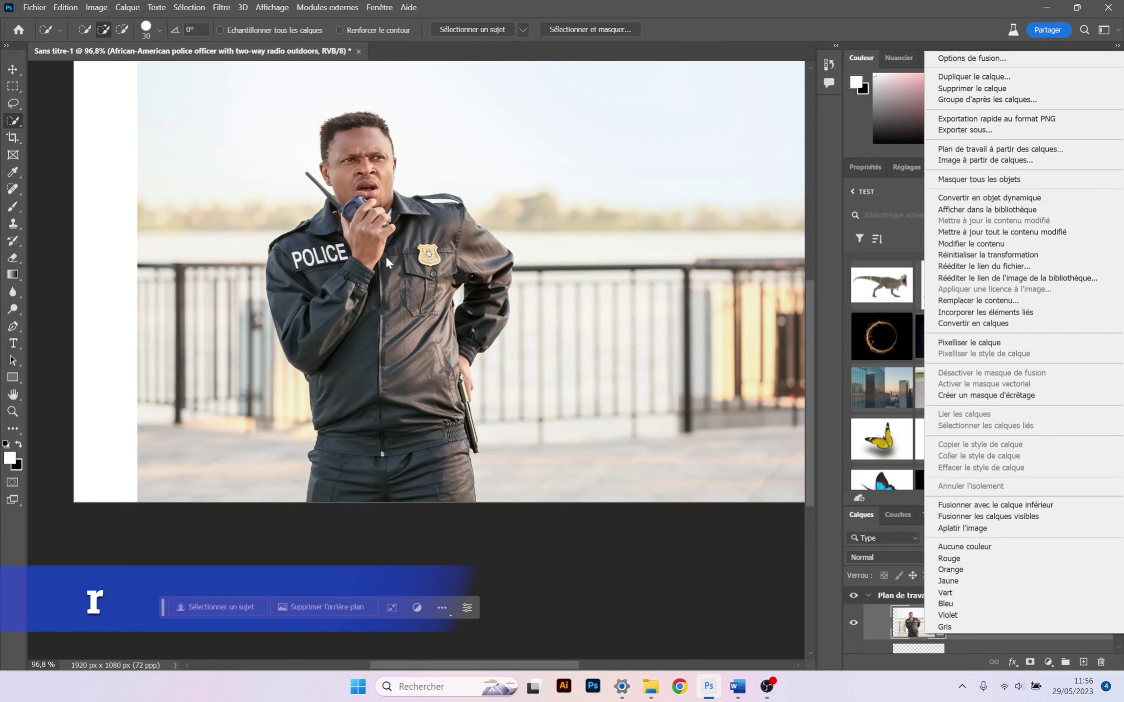
click(988, 209)
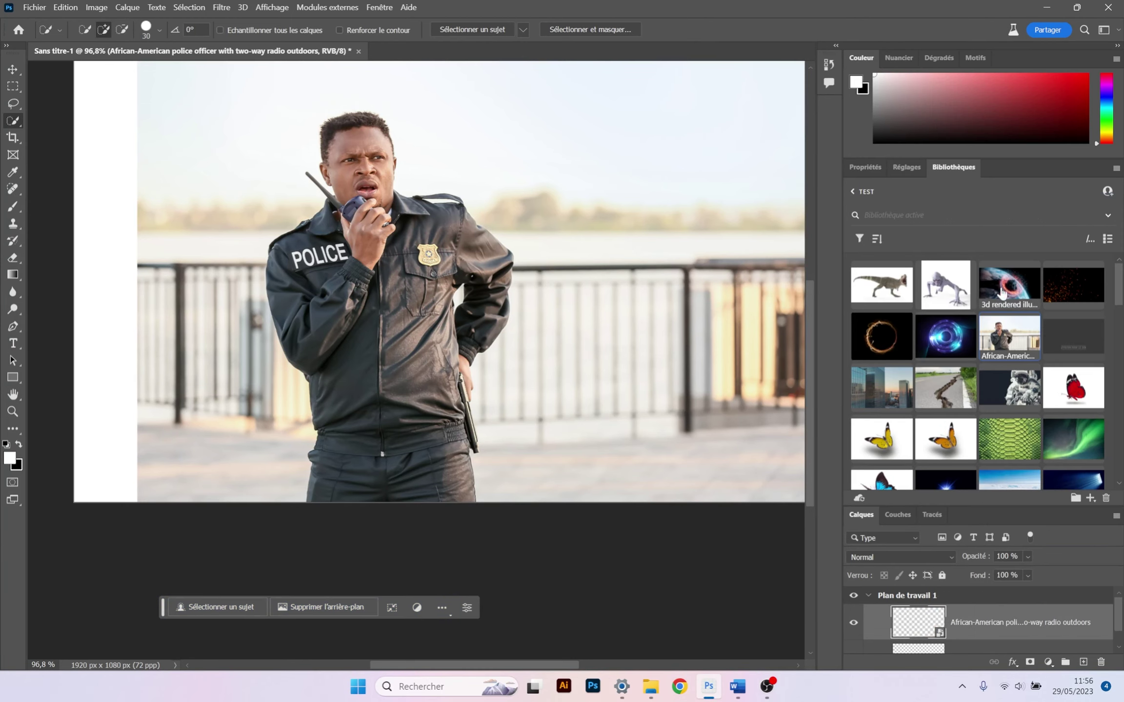
click(862, 168)
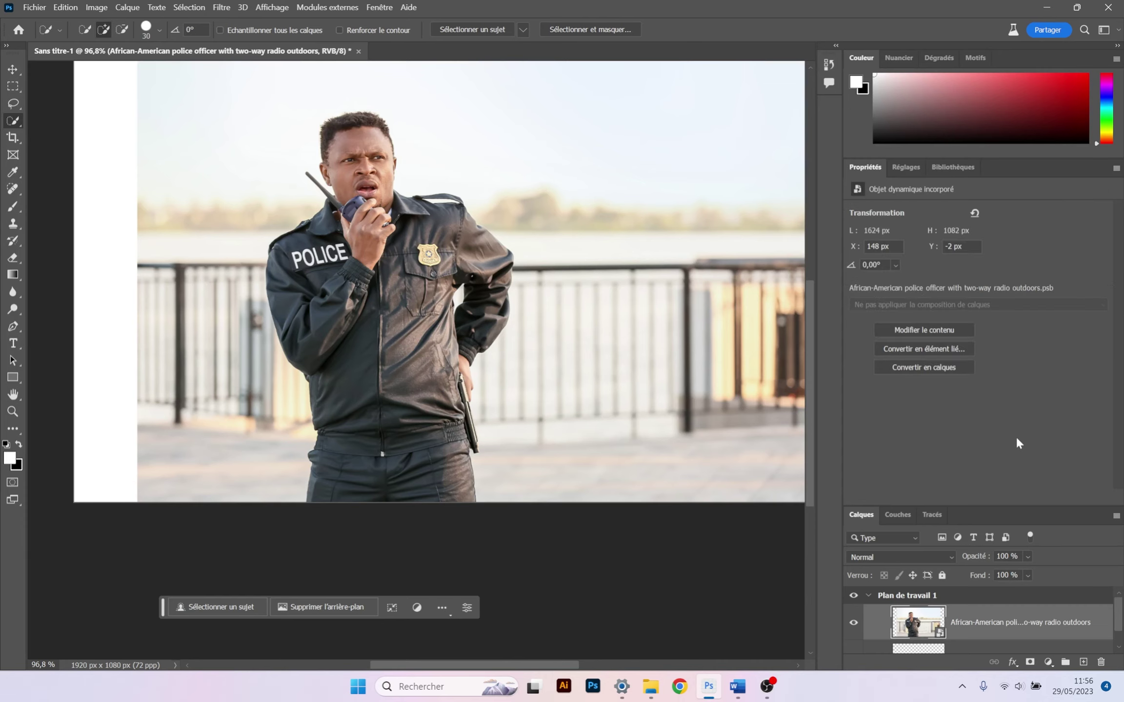
drag(998, 508, 999, 355)
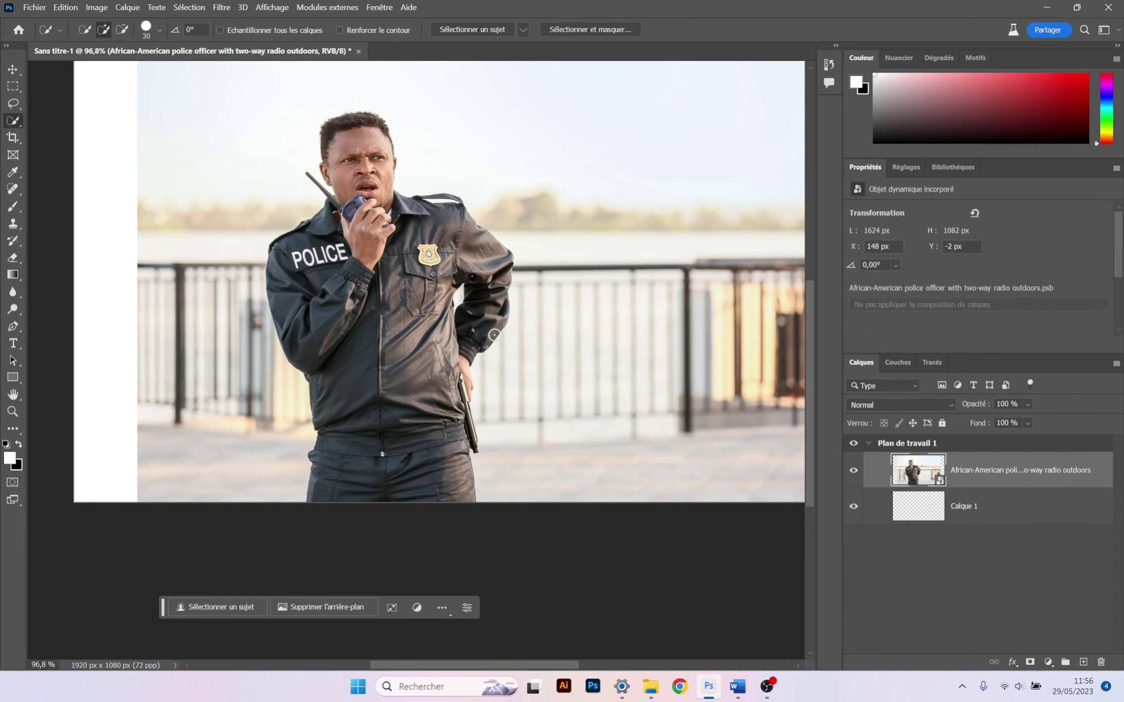
scroll(519, 273, down, 2)
drag(518, 274, 555, 303)
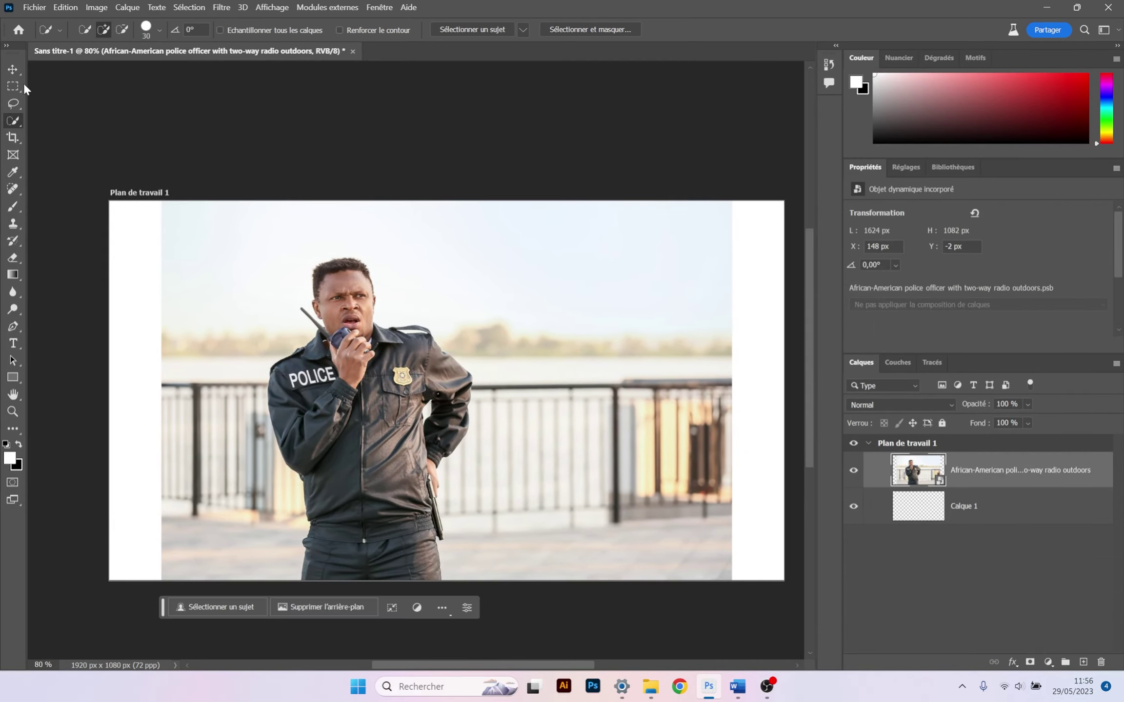
- Start a Pen tool path at the bottom edge of the officer's trousers and trace past the gun to his hand on the hip
click(13, 104)
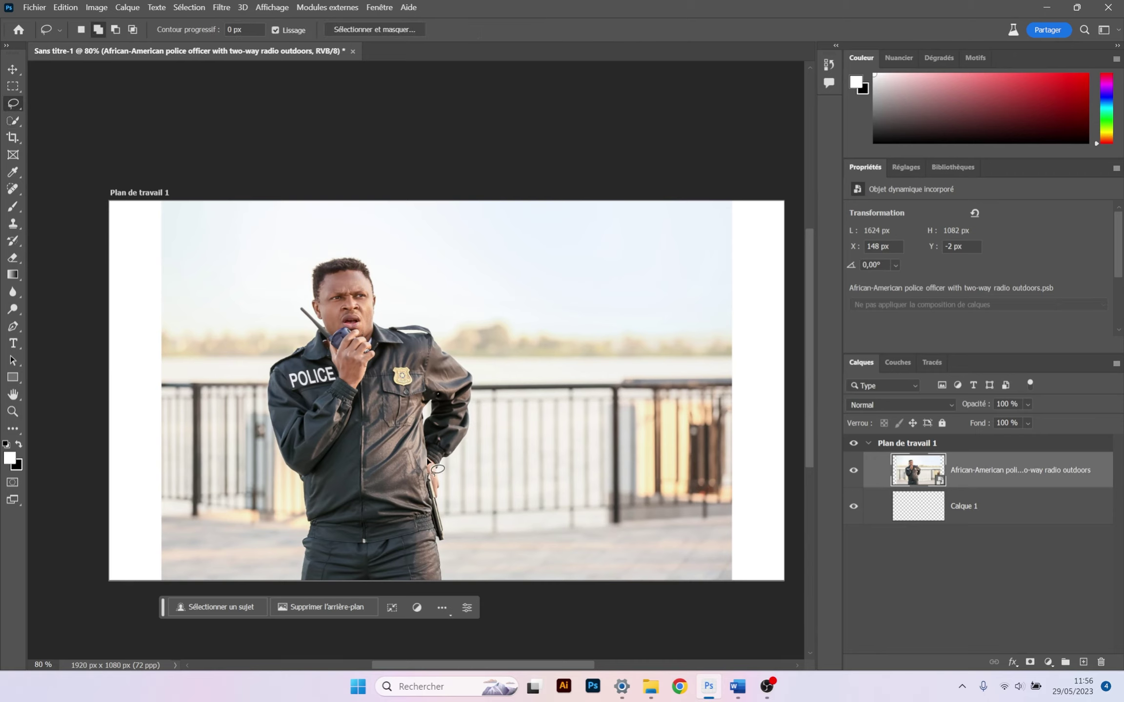
click(6, 329)
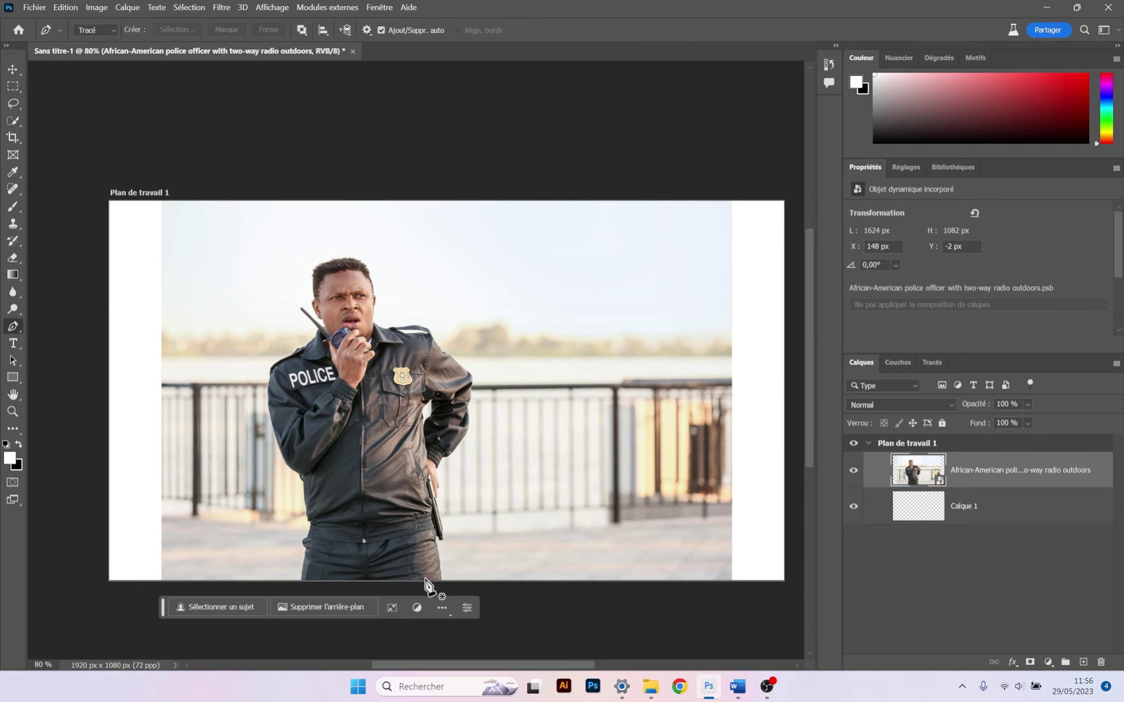
scroll(426, 589, up, 5)
drag(510, 592, 496, 360)
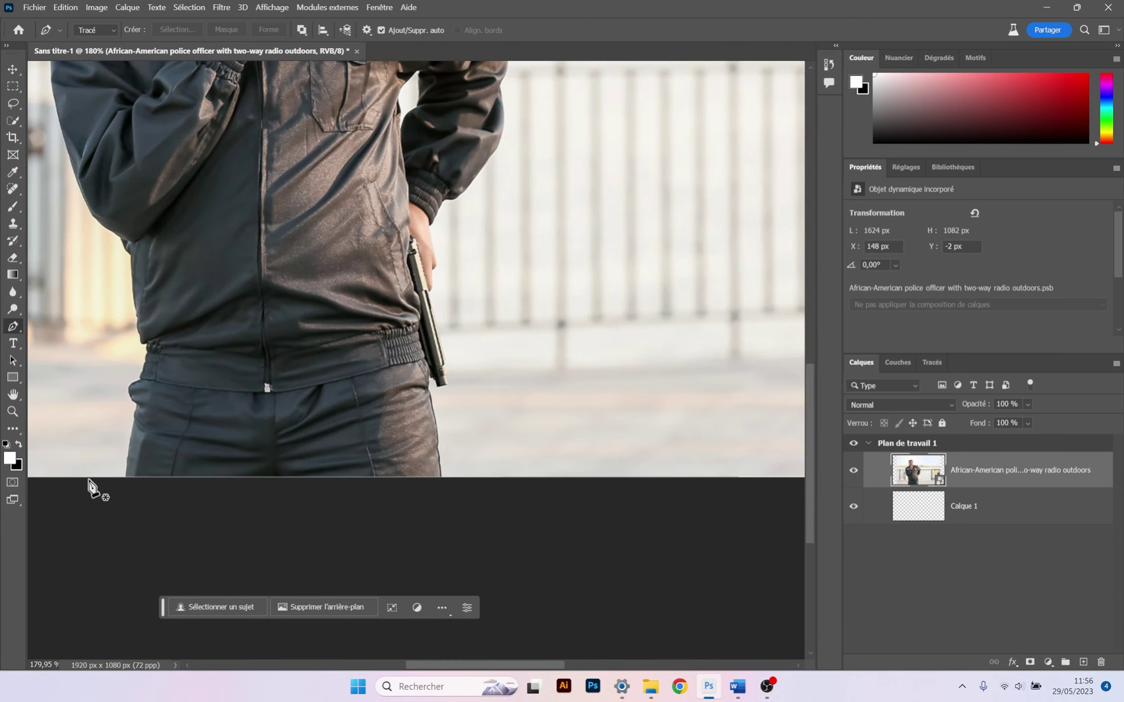
scroll(477, 506, up, 2)
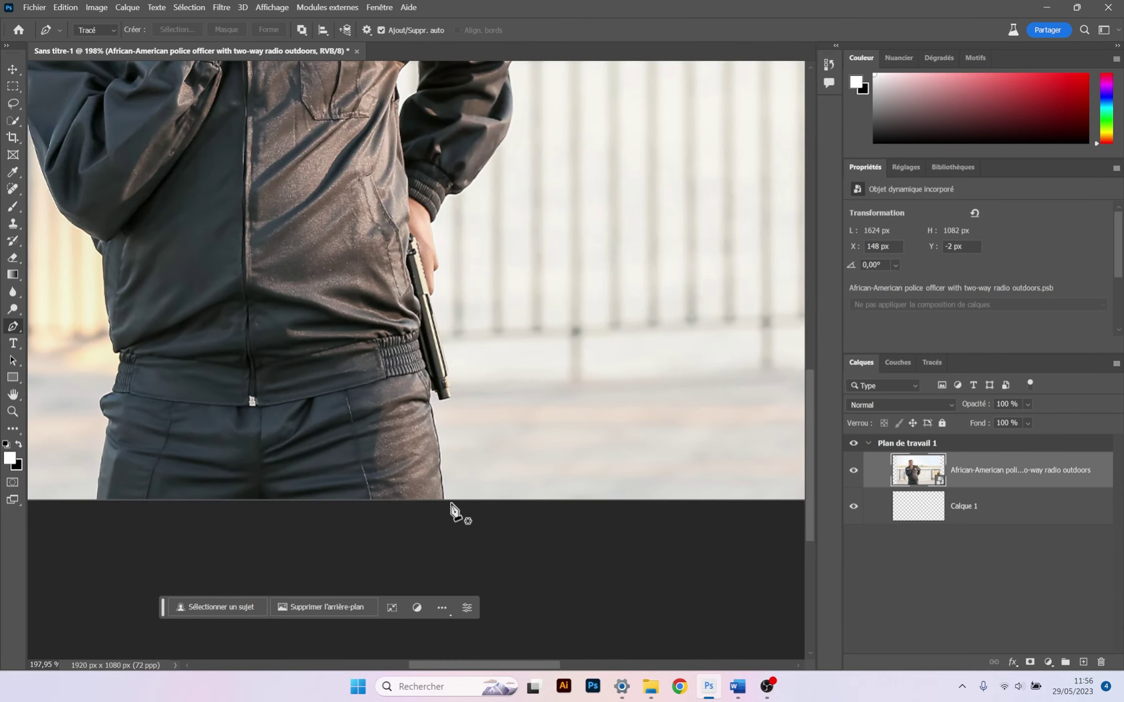
click(450, 503)
click(434, 404)
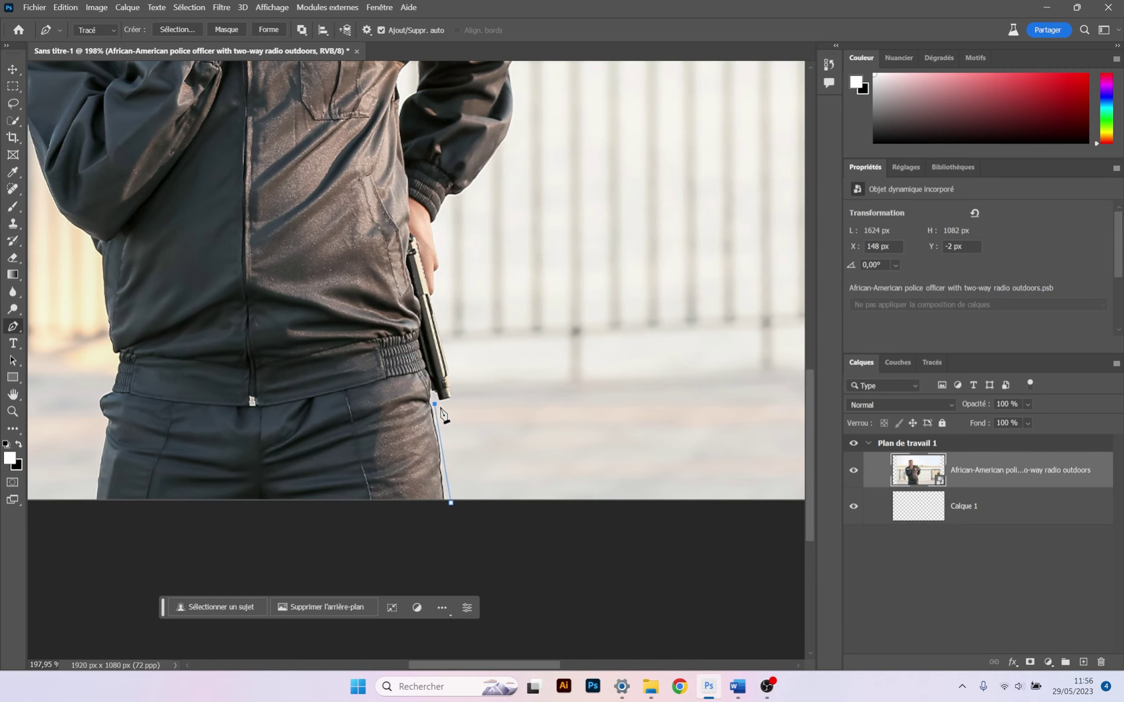
click(461, 397)
click(436, 299)
click(441, 276)
click(436, 228)
- Continue the path from the cuff of the officer's bent arm, around the elbow and up the sleeve to the shoulder
scroll(514, 221, up, 3)
click(463, 365)
click(496, 344)
click(524, 308)
click(535, 277)
click(530, 240)
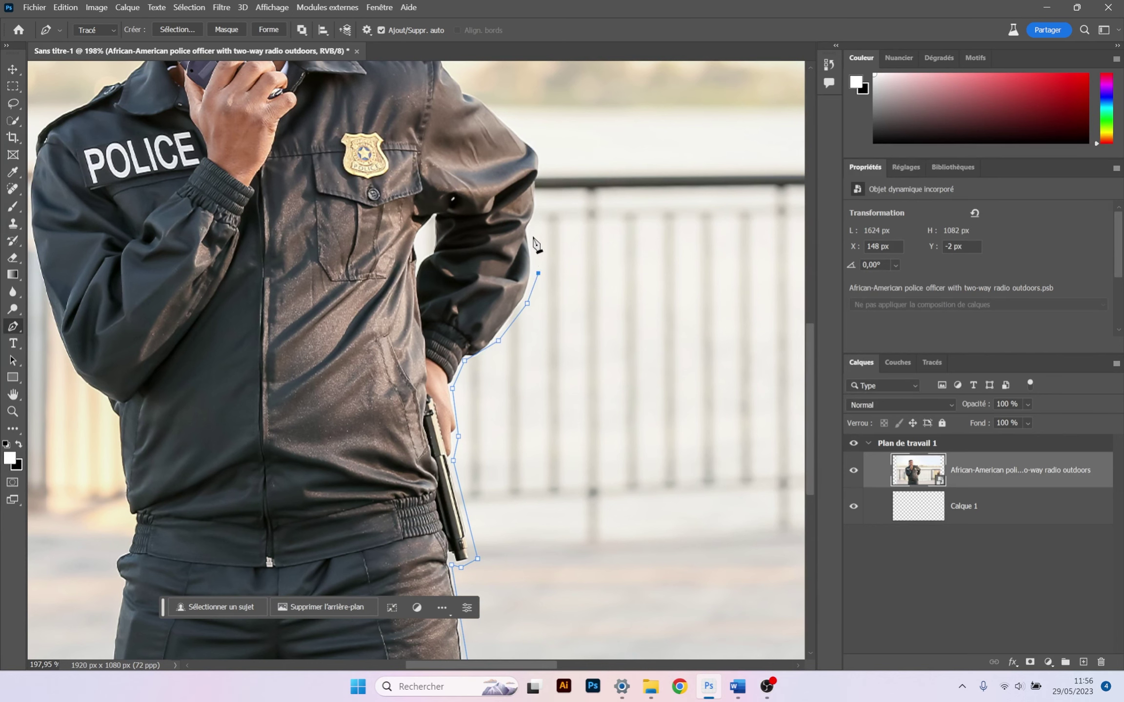
scroll(532, 244, up, 3)
click(578, 370)
click(576, 350)
click(584, 318)
click(530, 262)
click(504, 247)
scroll(564, 246, up, 3)
click(601, 352)
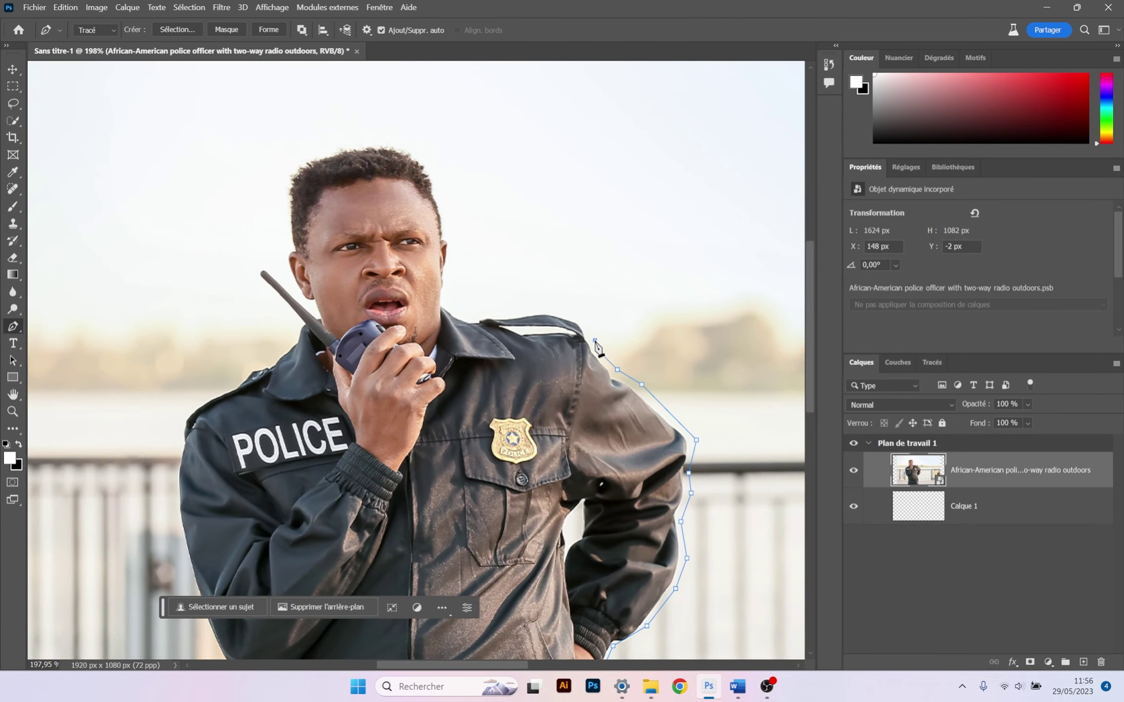
- Trace the path over the officer's white-striped shoulder strap towards the jacket collar
click(594, 340)
click(583, 323)
click(568, 310)
click(546, 308)
click(523, 310)
click(506, 313)
click(488, 310)
click(471, 314)
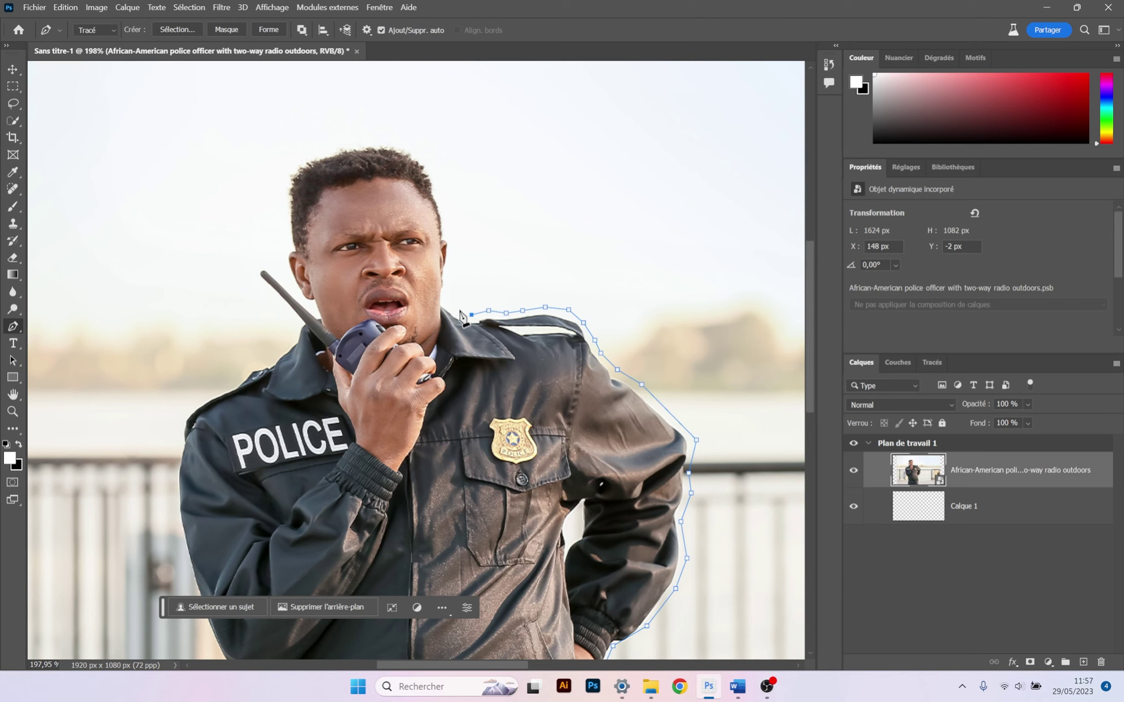
- Take the path around the collar tip and down the officer's neck to the fingers holding the radio
click(459, 310)
click(449, 298)
click(444, 323)
click(442, 340)
click(436, 349)
click(436, 357)
click(438, 366)
click(438, 374)
click(445, 379)
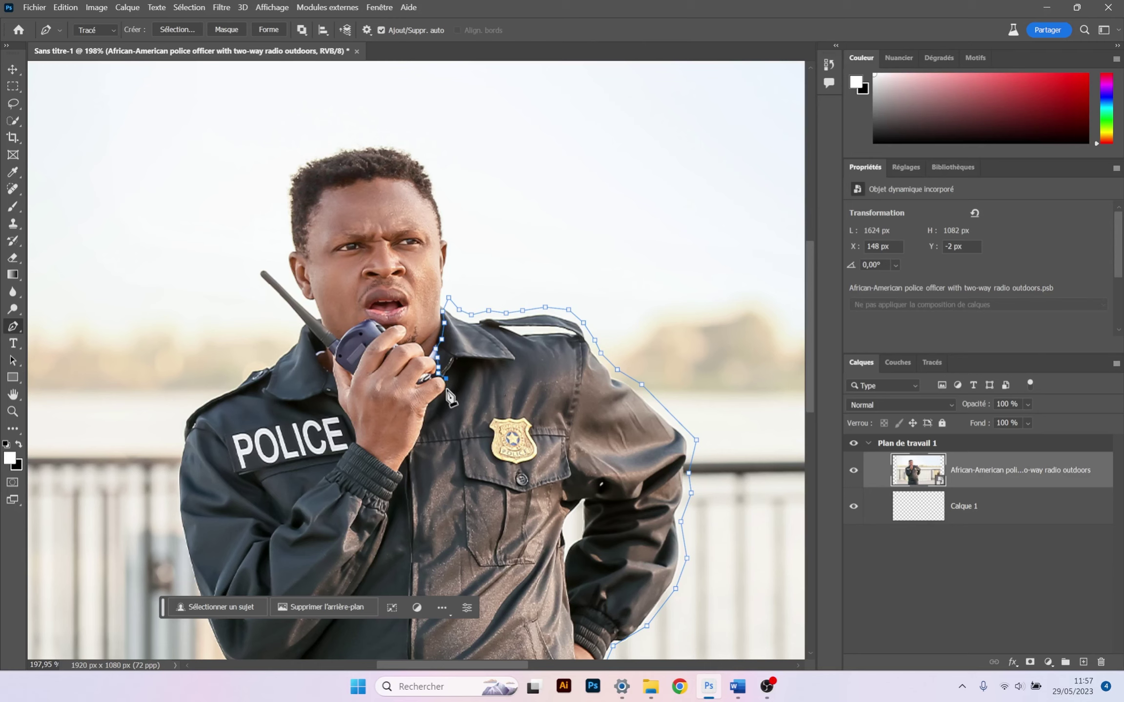
- Trace around the hand and wrist holding the radio so they stay outside the path, returning to the opposite collar
click(446, 391)
click(439, 399)
click(433, 405)
click(424, 436)
click(409, 457)
click(397, 471)
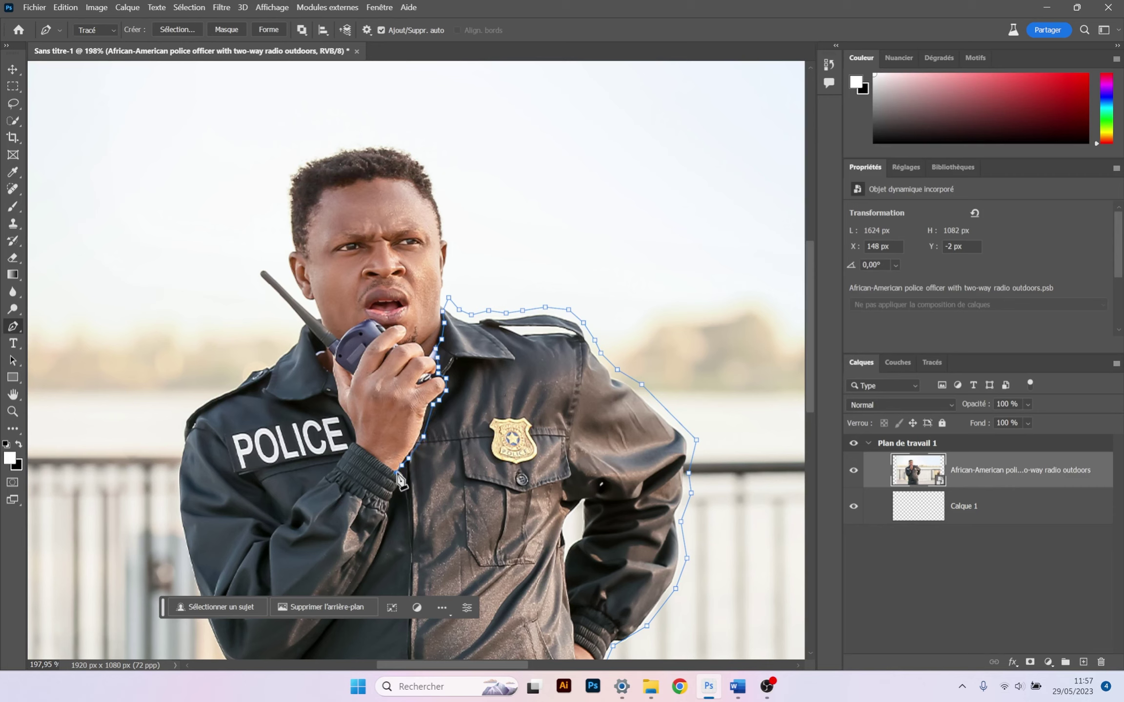
click(352, 445)
click(347, 419)
click(336, 404)
click(336, 391)
click(329, 369)
click(316, 364)
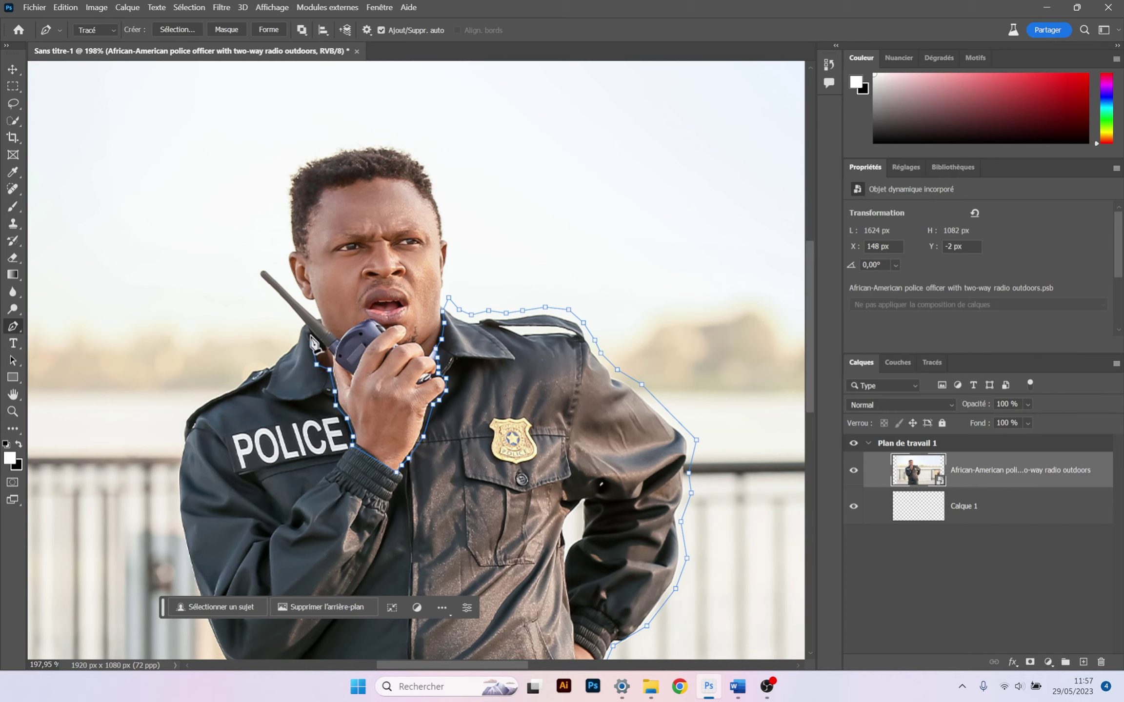
- Continue the path up around the collar beside the radio antenna and down along the shoulder above the POLICE lettering
click(312, 344)
click(310, 336)
click(299, 325)
click(289, 341)
click(275, 356)
click(267, 360)
click(253, 365)
click(239, 373)
click(236, 382)
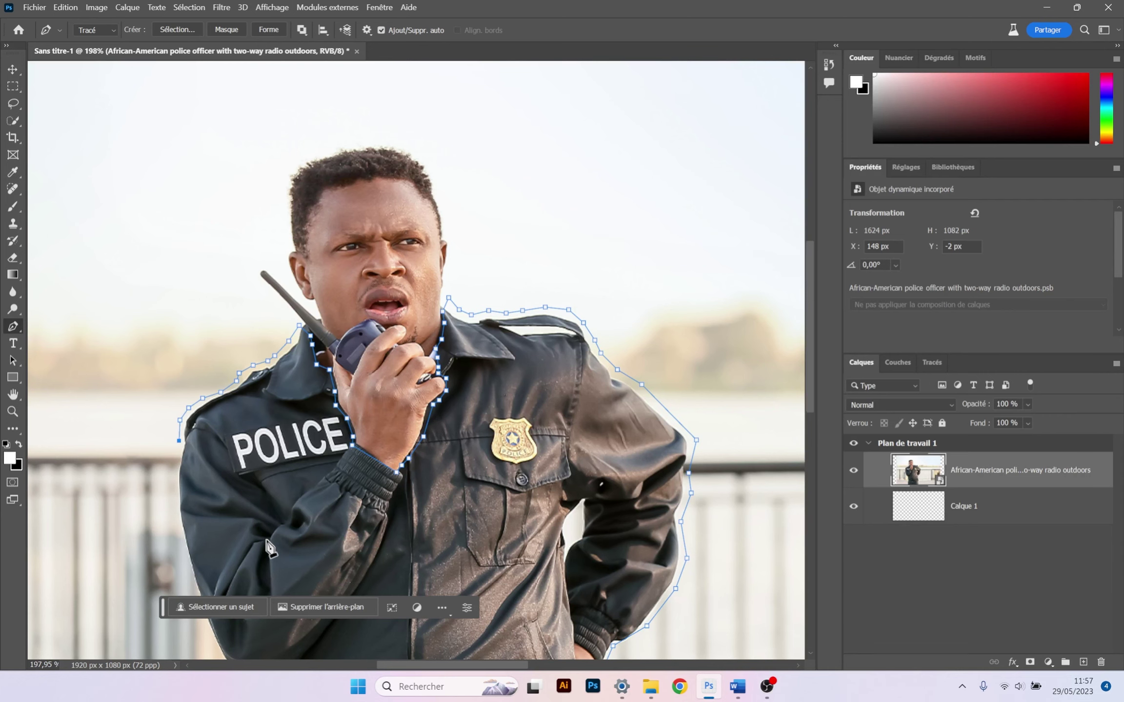
- Trace down the radio arm's sleeve, the jacket and the trousers, and close the path at its starting point
drag(270, 549, 481, 318)
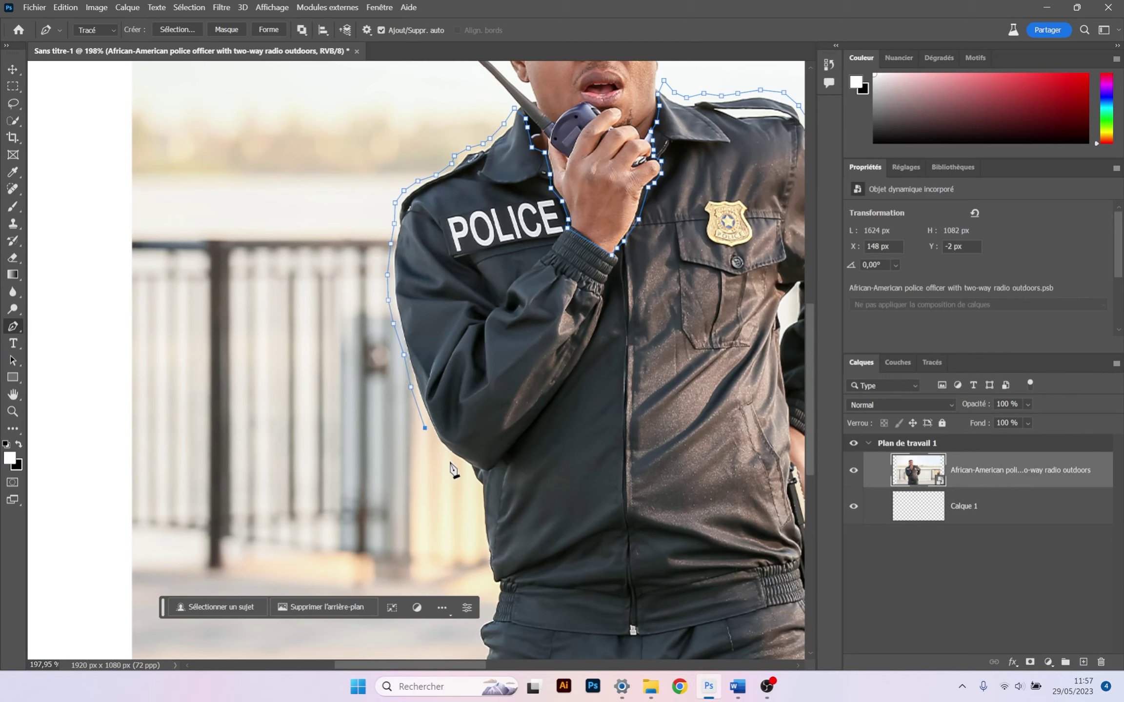
drag(450, 463, 399, 353)
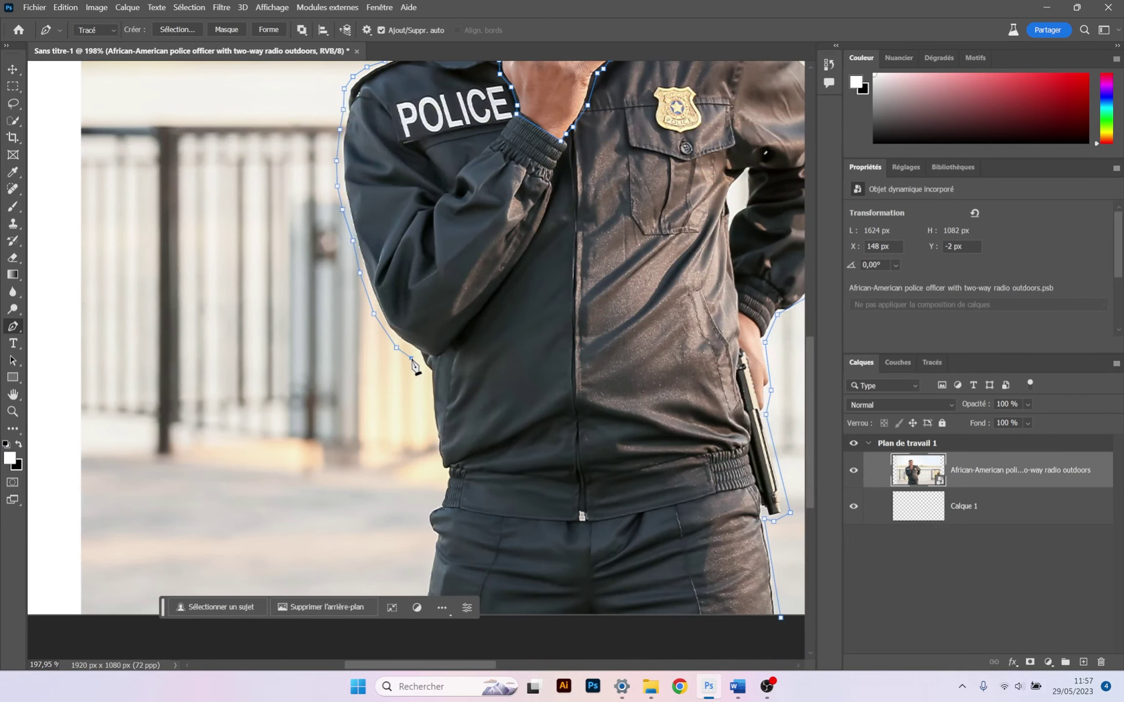
click(431, 543)
click(422, 567)
drag(505, 485, 447, 321)
click(360, 452)
click(724, 455)
- Convert the closed path around the officer's uniform into a selection
scroll(629, 293, down, 2)
drag(603, 172, 481, 331)
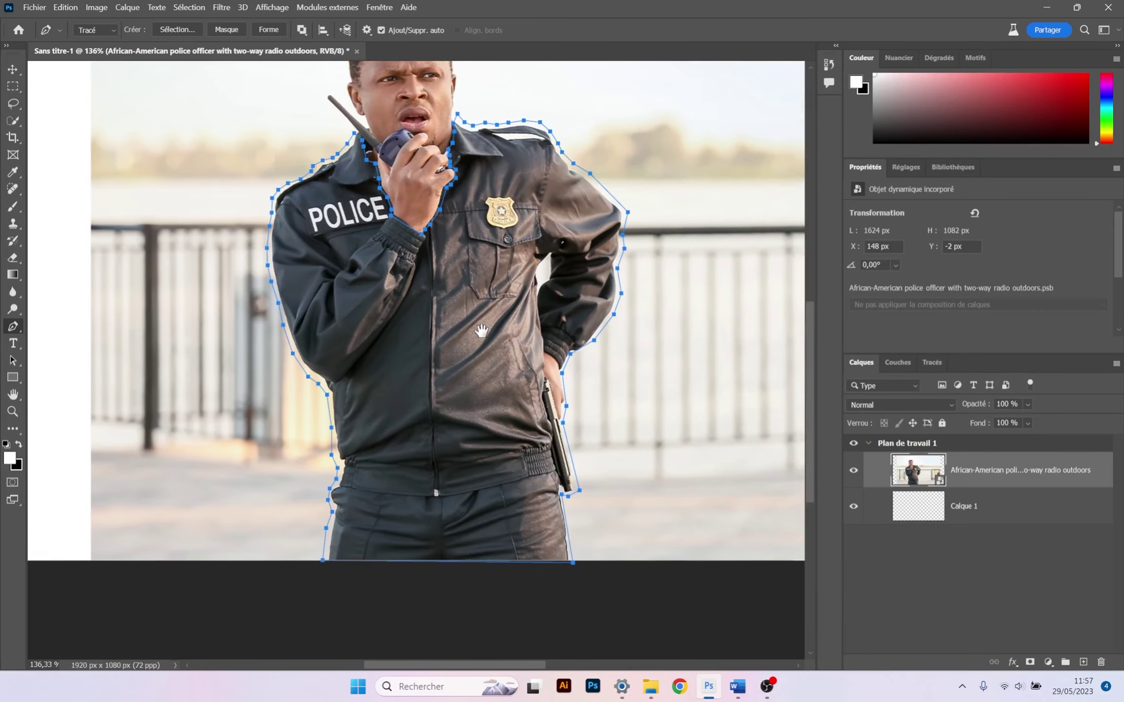
scroll(481, 331, down, 1)
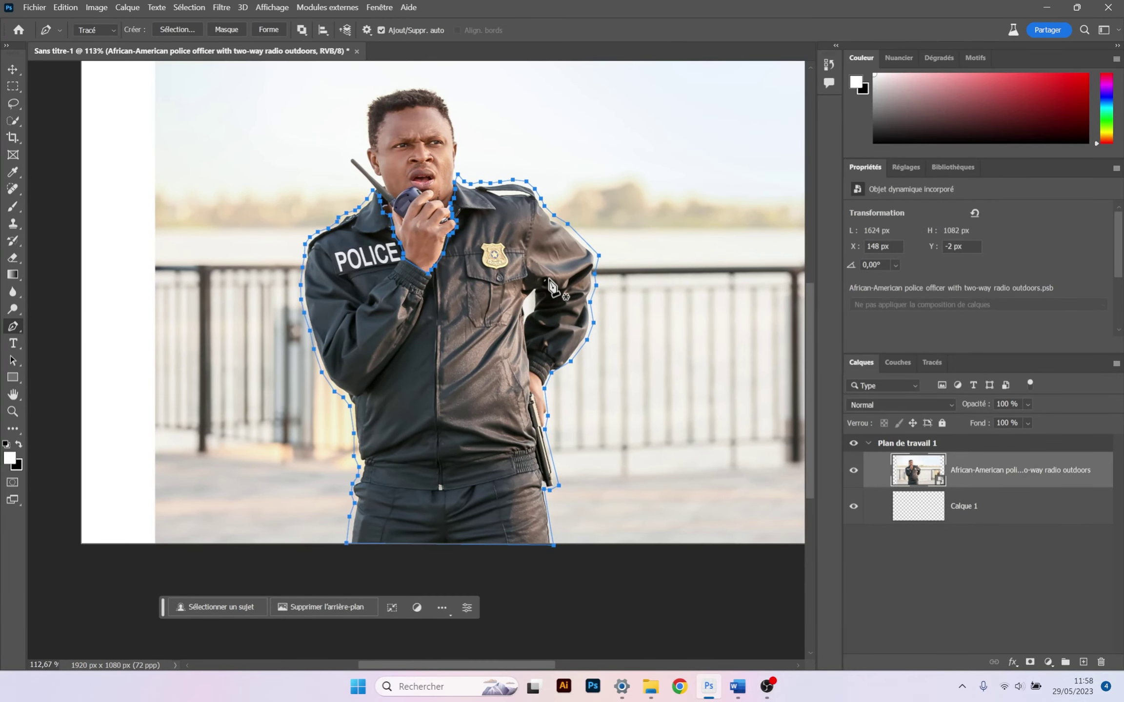
click(183, 28)
click(654, 181)
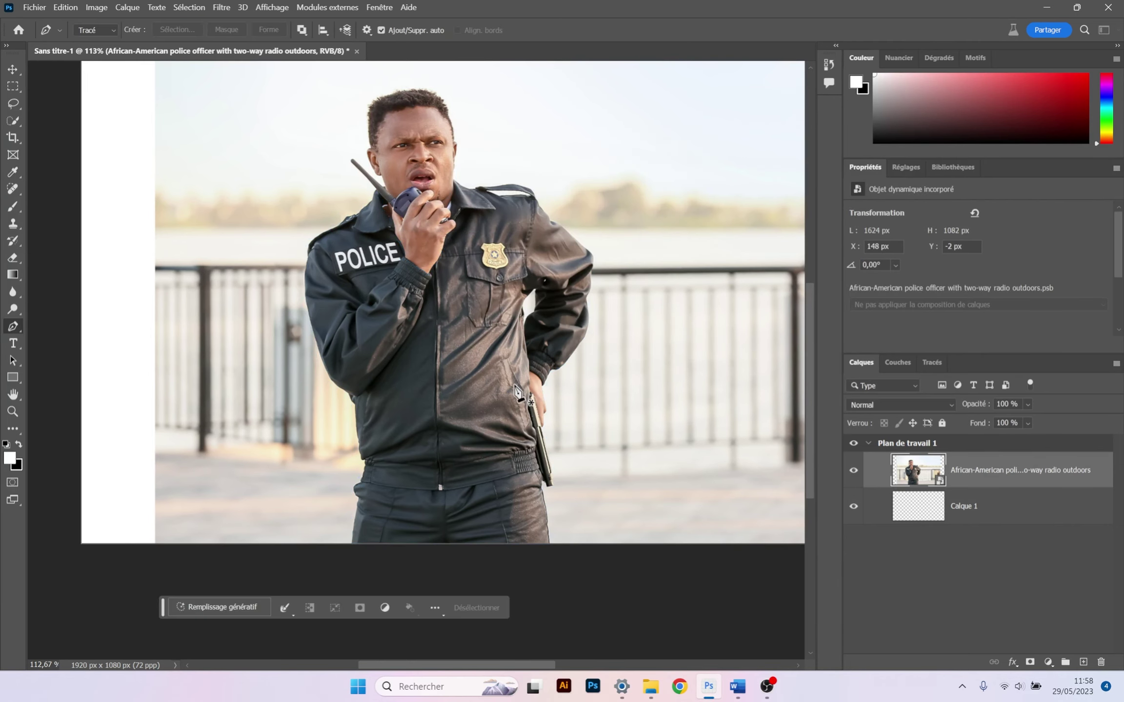
- Replace the officer's selected uniform using Generative Fill with the prompt "man in suit"
click(230, 608)
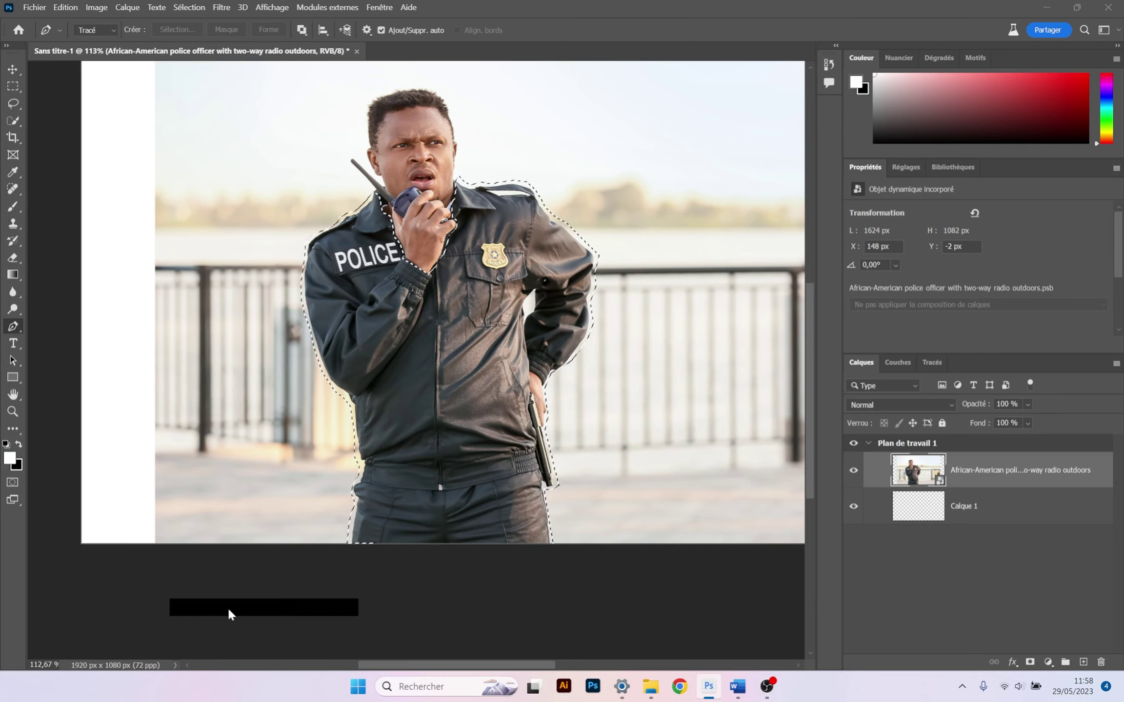
text(man )
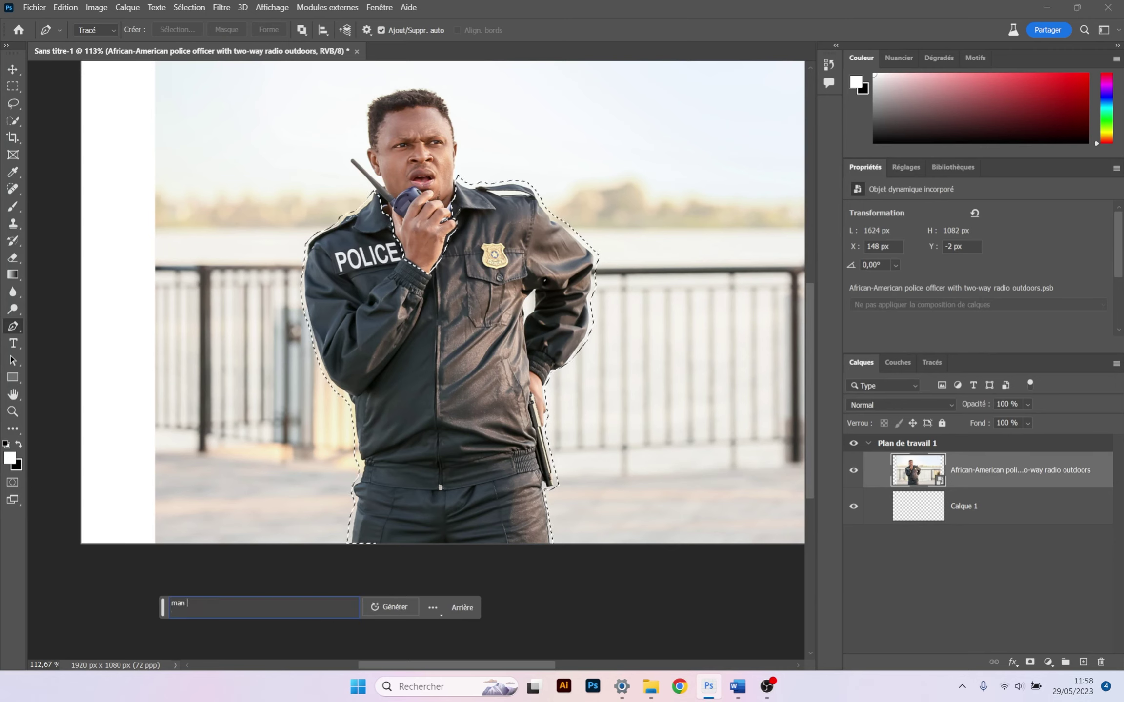
text(in suit)
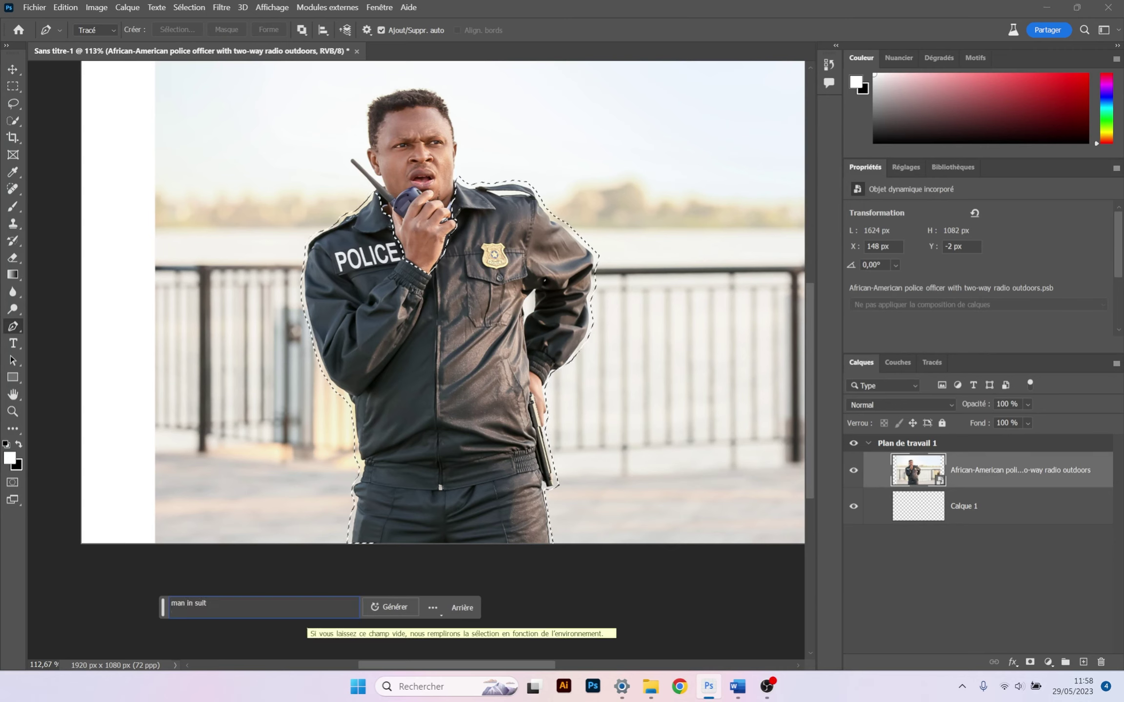
key(Return)
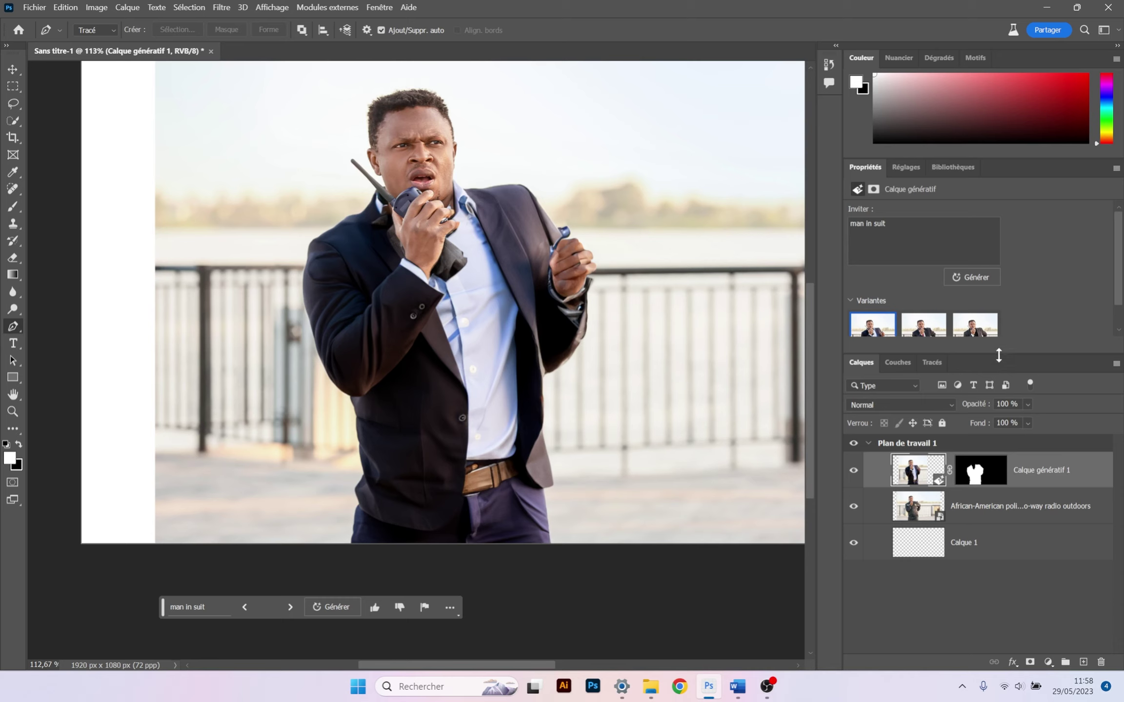
- Enlarge the variations area, show the second variation with the red tie, and examine its jacket, belt and sleeve around the hand up close
drag(998, 356, 999, 428)
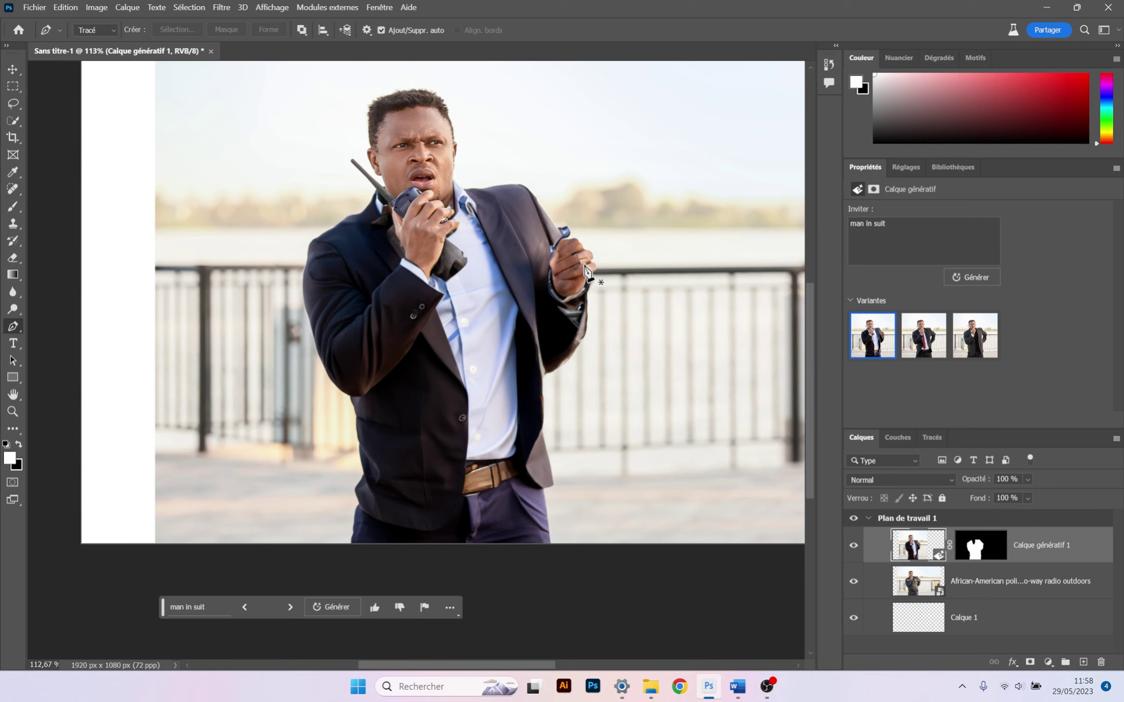
click(933, 348)
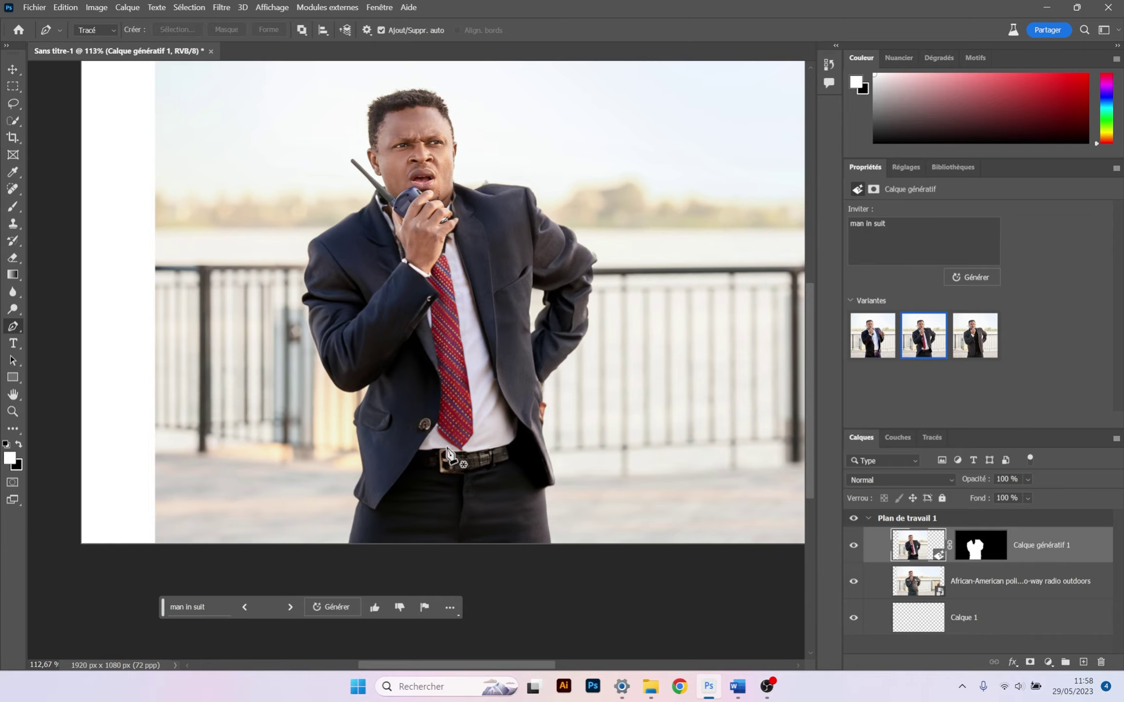
scroll(438, 428, up, 5)
scroll(439, 428, down, 6)
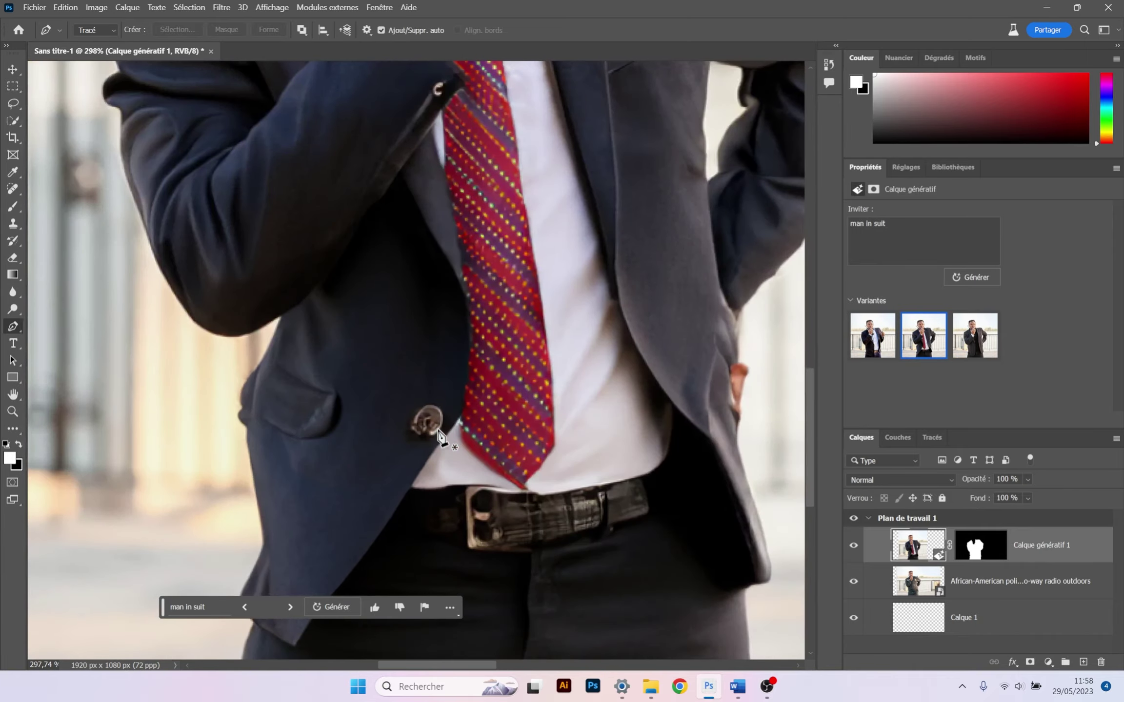
scroll(351, 433, up, 4)
scroll(351, 432, up, 2)
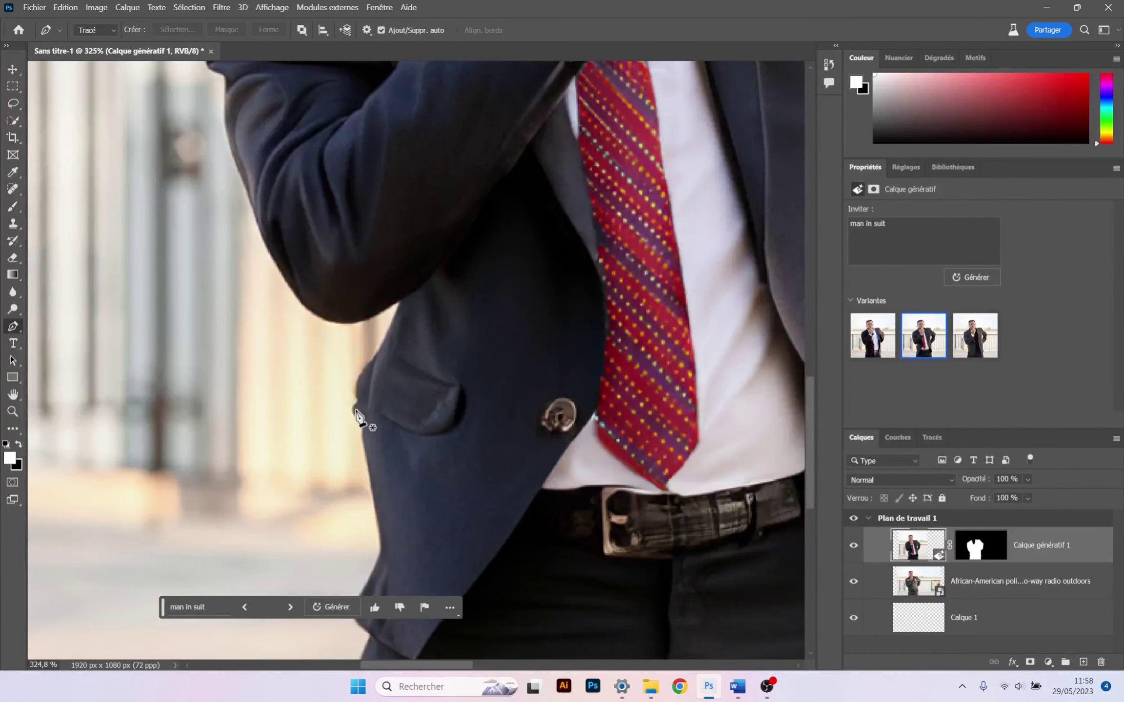
scroll(350, 395, down, 5)
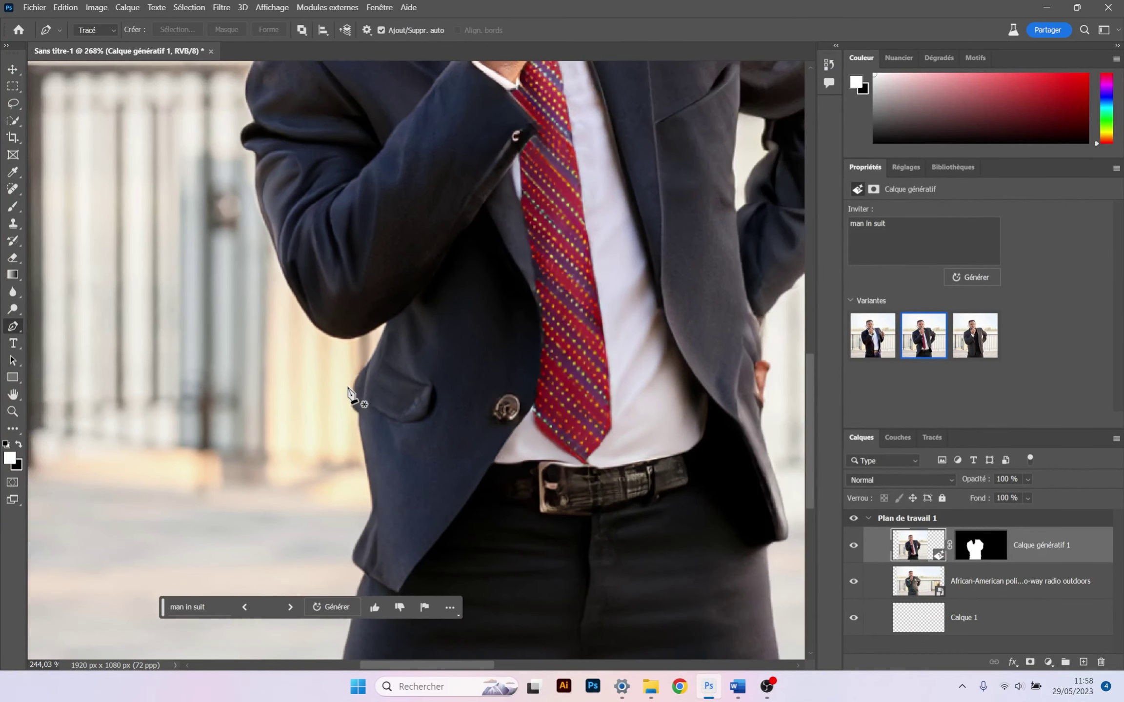
scroll(436, 240, up, 3)
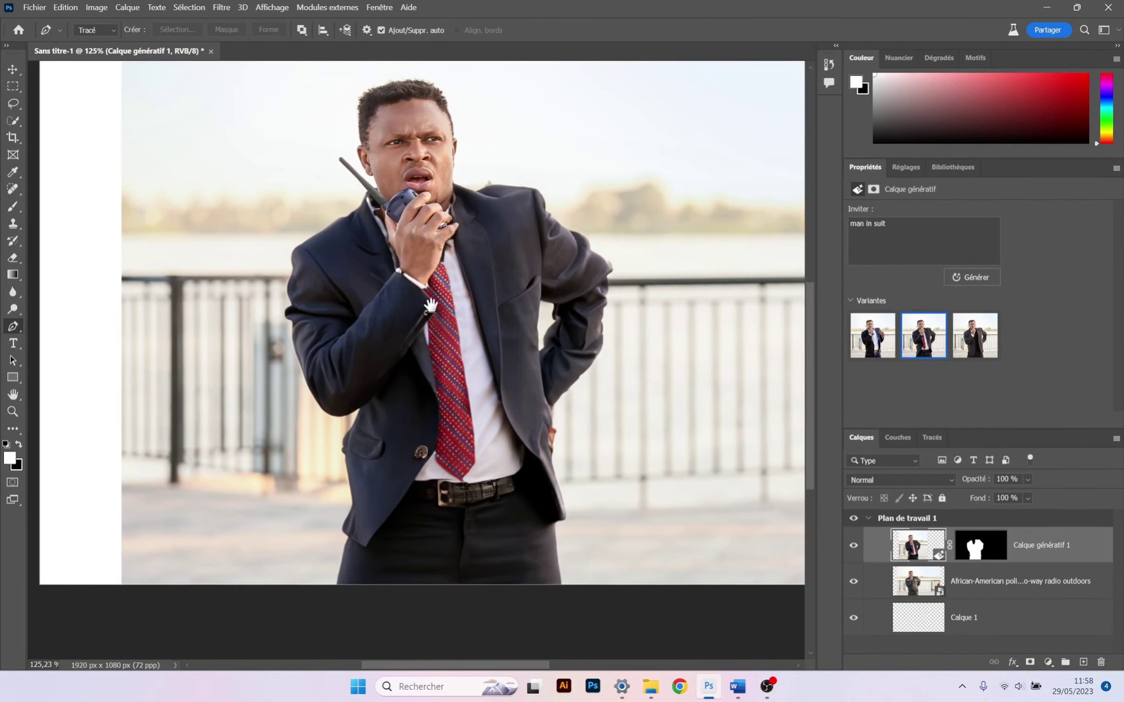
scroll(501, 378, down, 1)
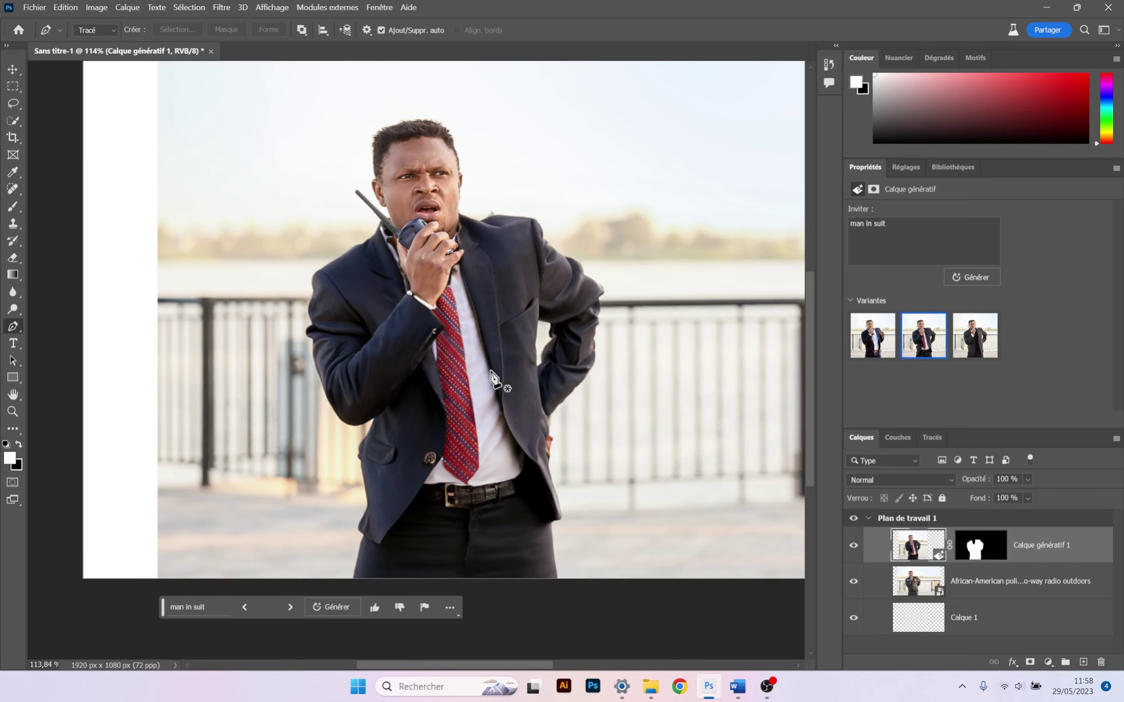
scroll(441, 271, up, 5)
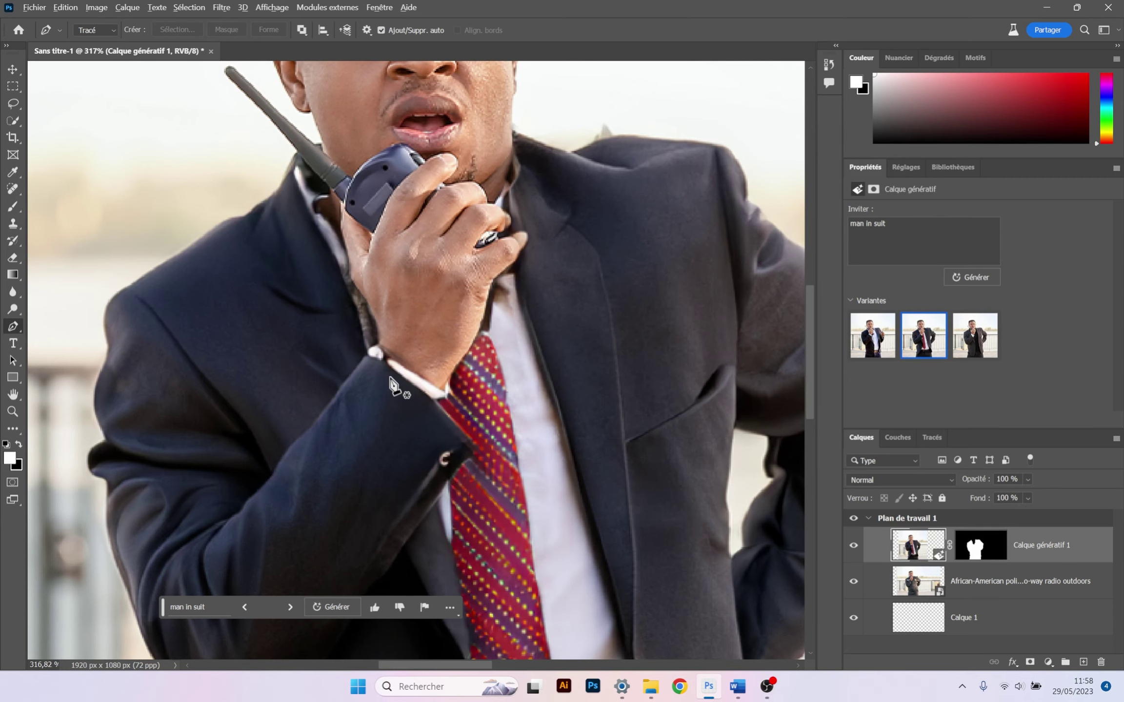
scroll(546, 375, down, 2)
- Show the third suit variation with the black top and examine it both up close and as a whole
click(978, 339)
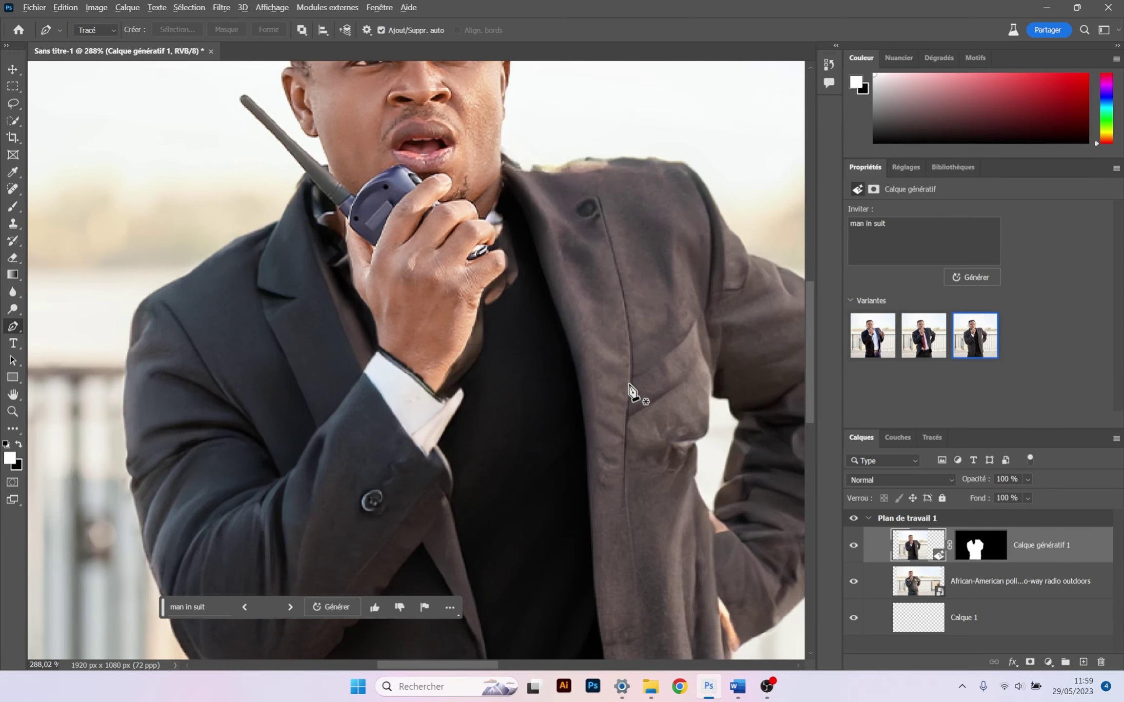
scroll(629, 390, down, 2)
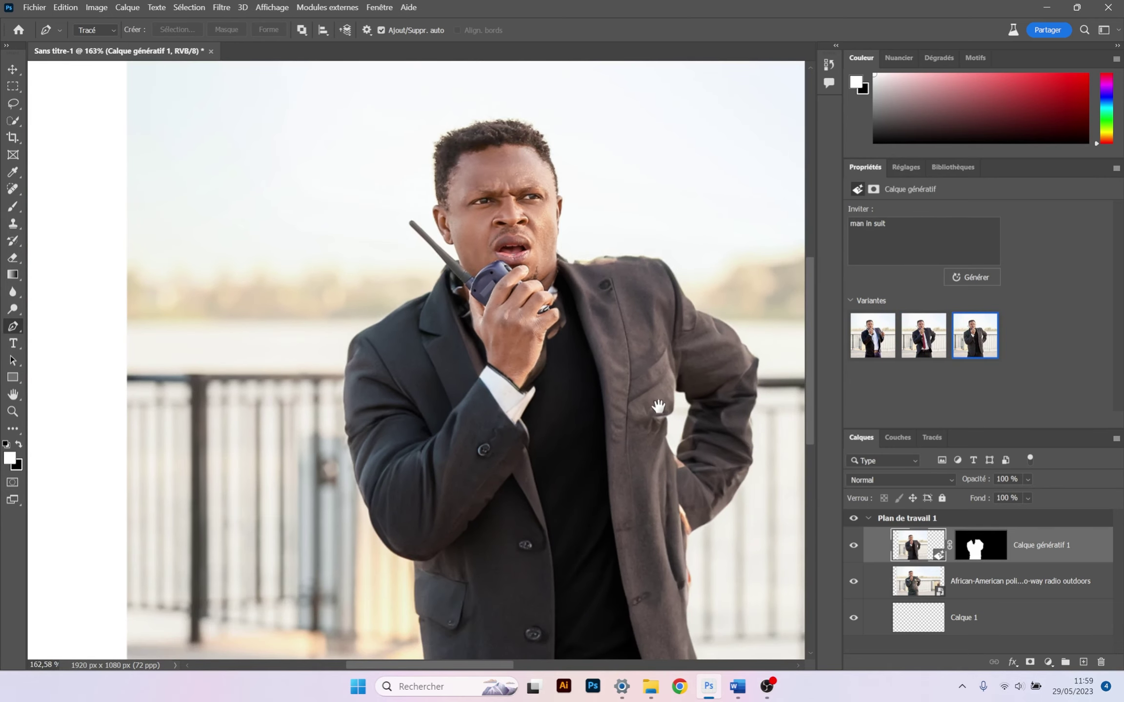
scroll(652, 388, down, 2)
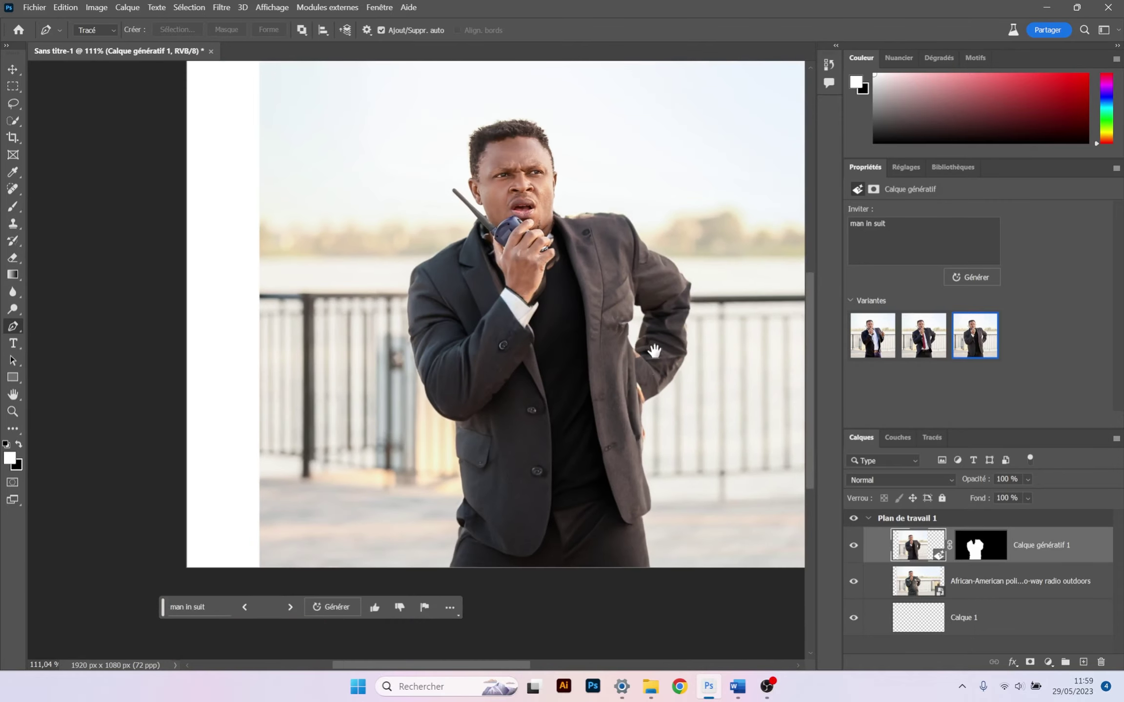
drag(654, 350, 600, 347)
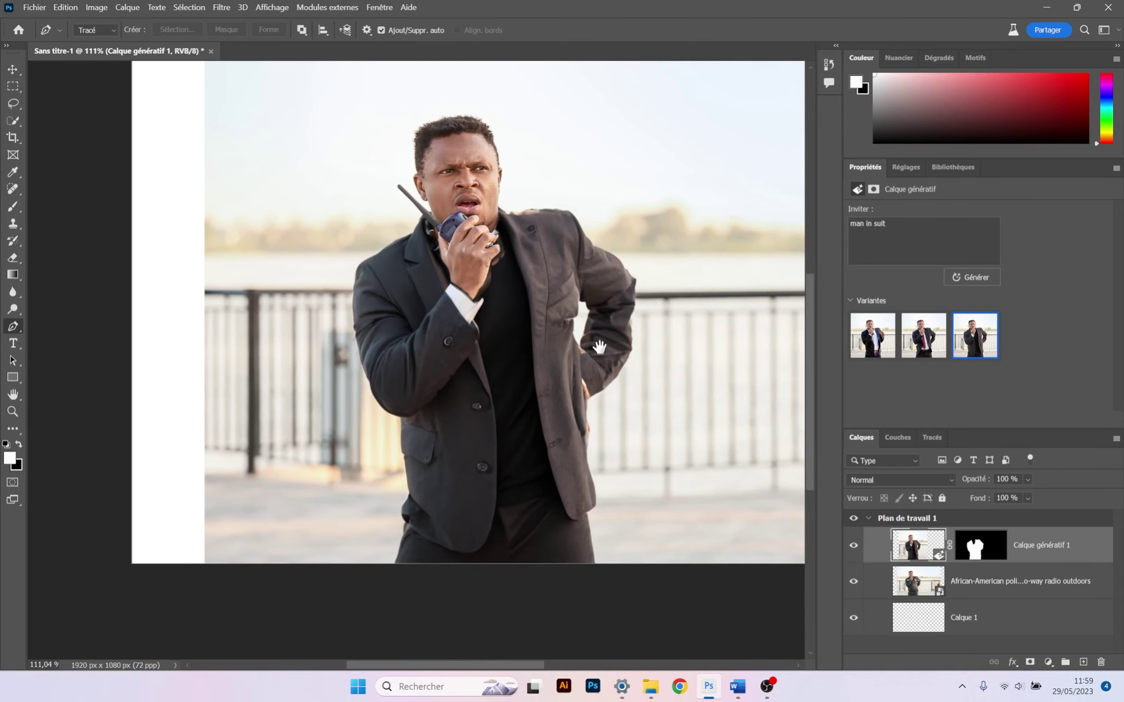
- Compare the three "man in suit" variations around the collar and shoulders, and keep the third one with the black top
click(933, 343)
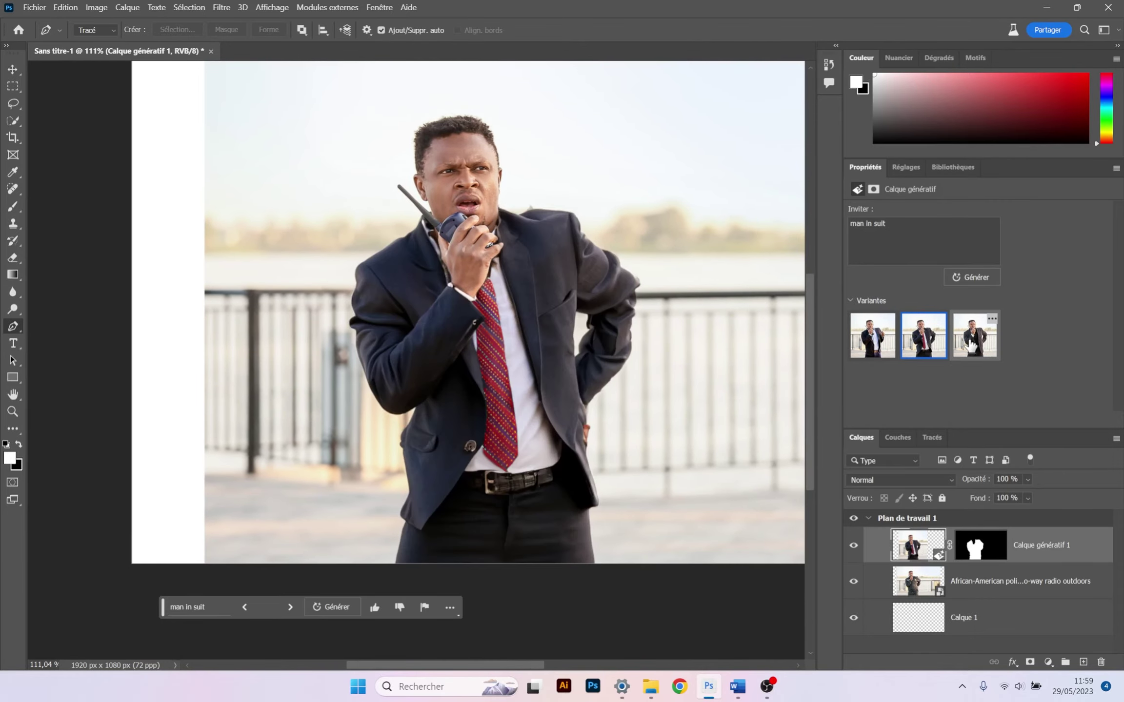
click(969, 346)
scroll(641, 370, down, 1)
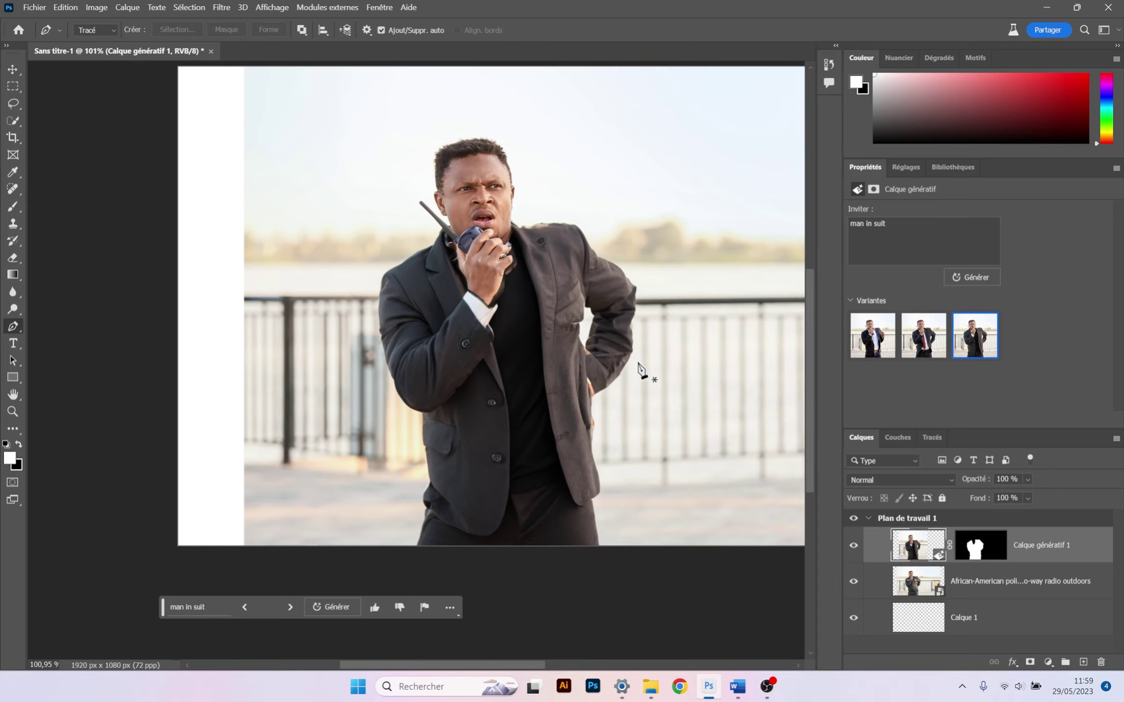
scroll(545, 239, up, 10)
click(924, 336)
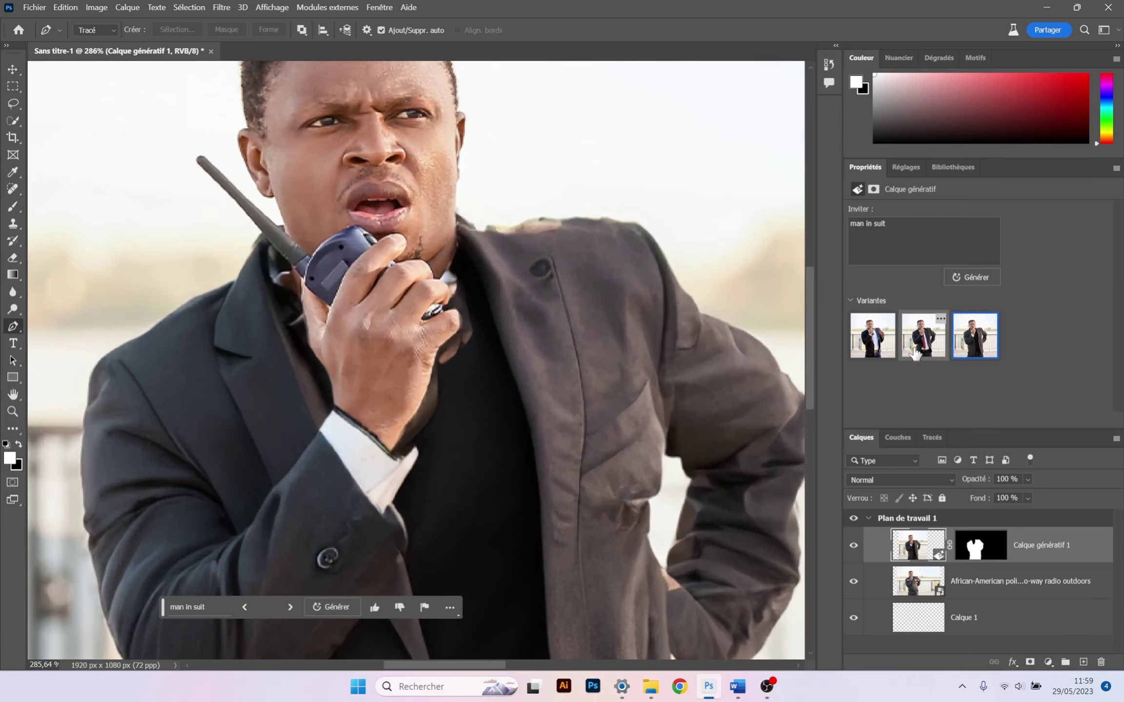
click(876, 344)
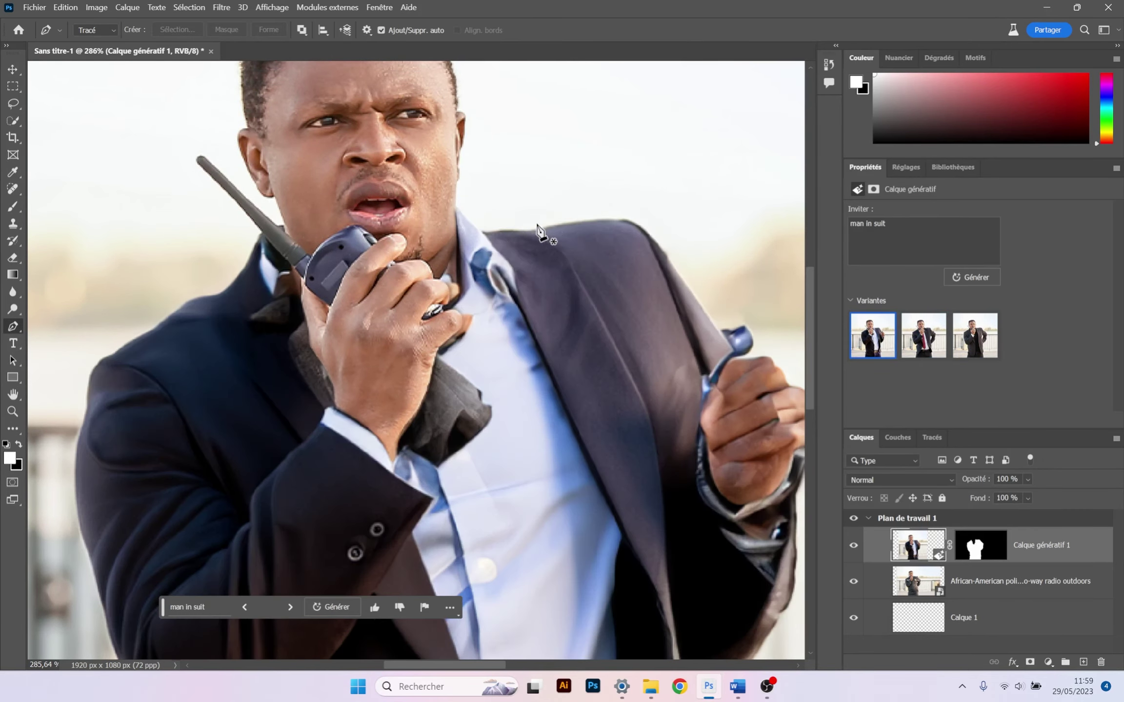
click(923, 336)
click(975, 336)
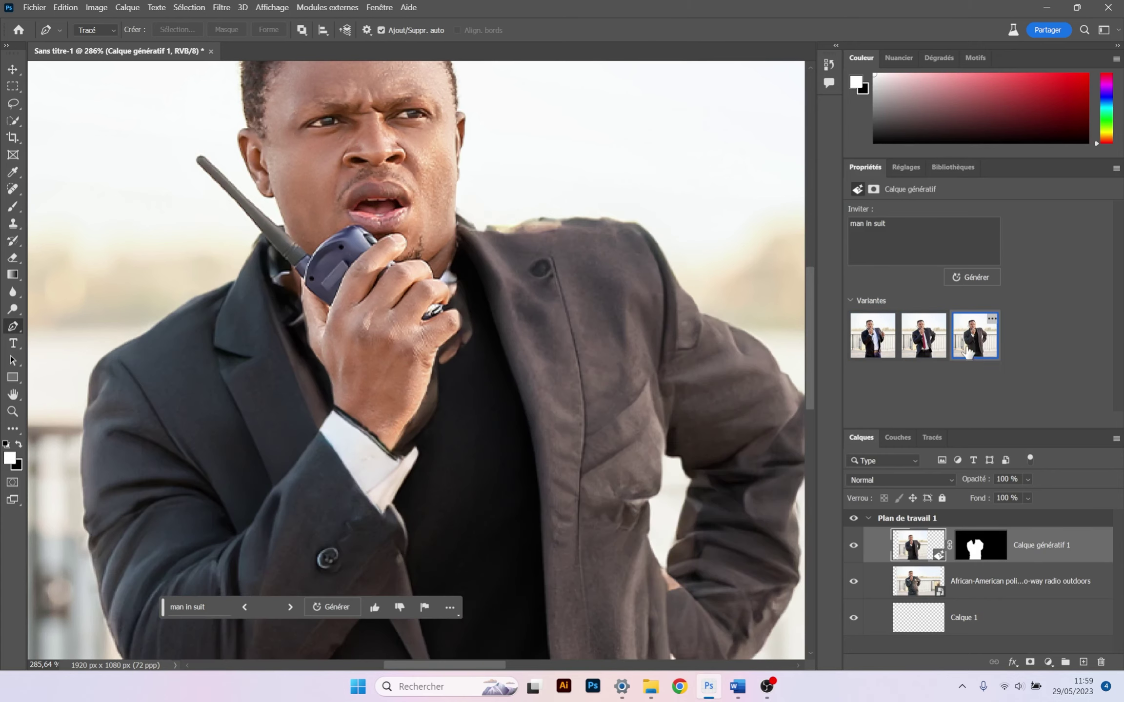
scroll(646, 370, down, 5)
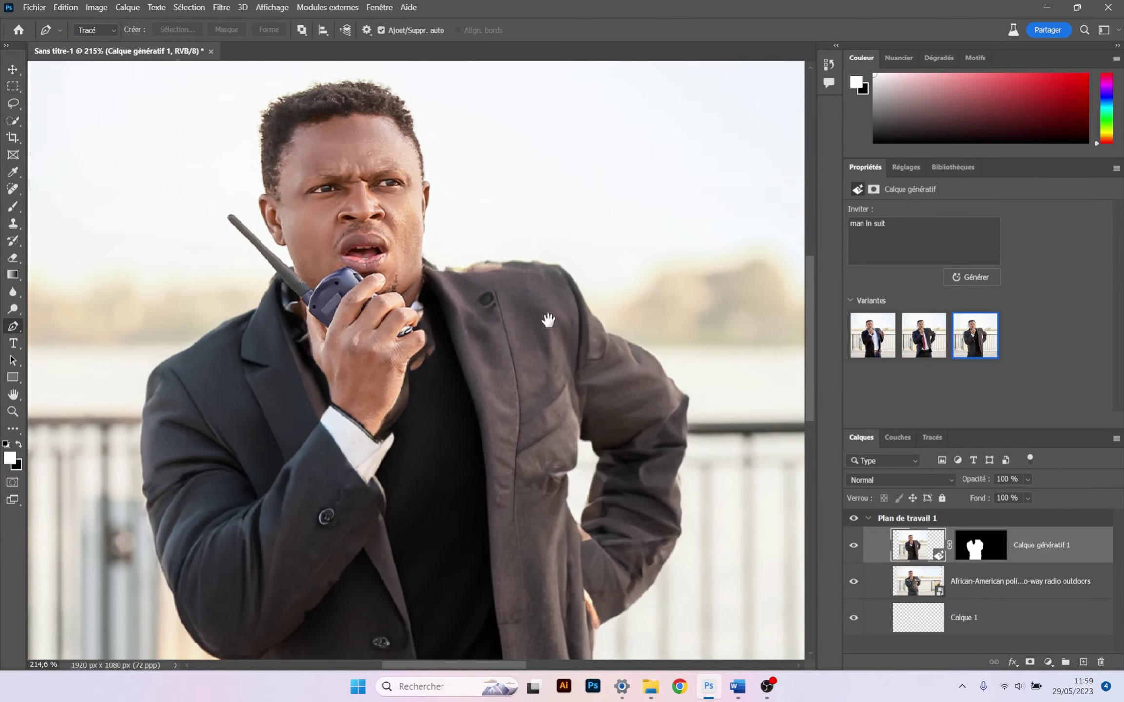
scroll(539, 312, down, 8)
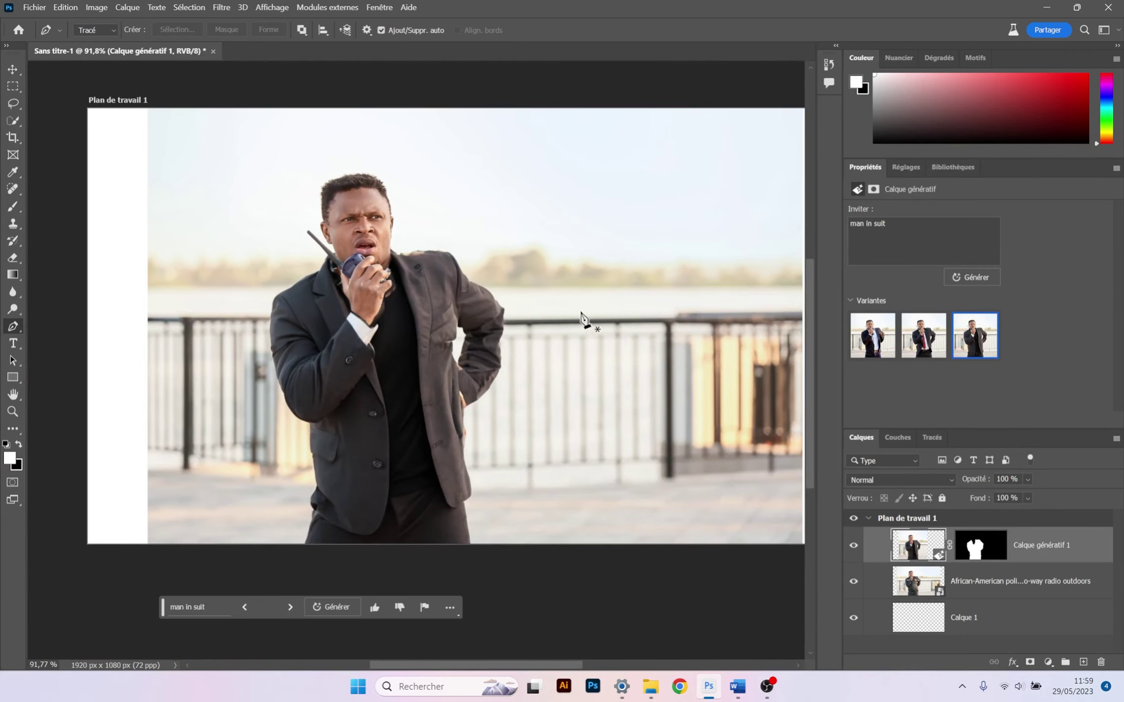
scroll(561, 307, right, 1)
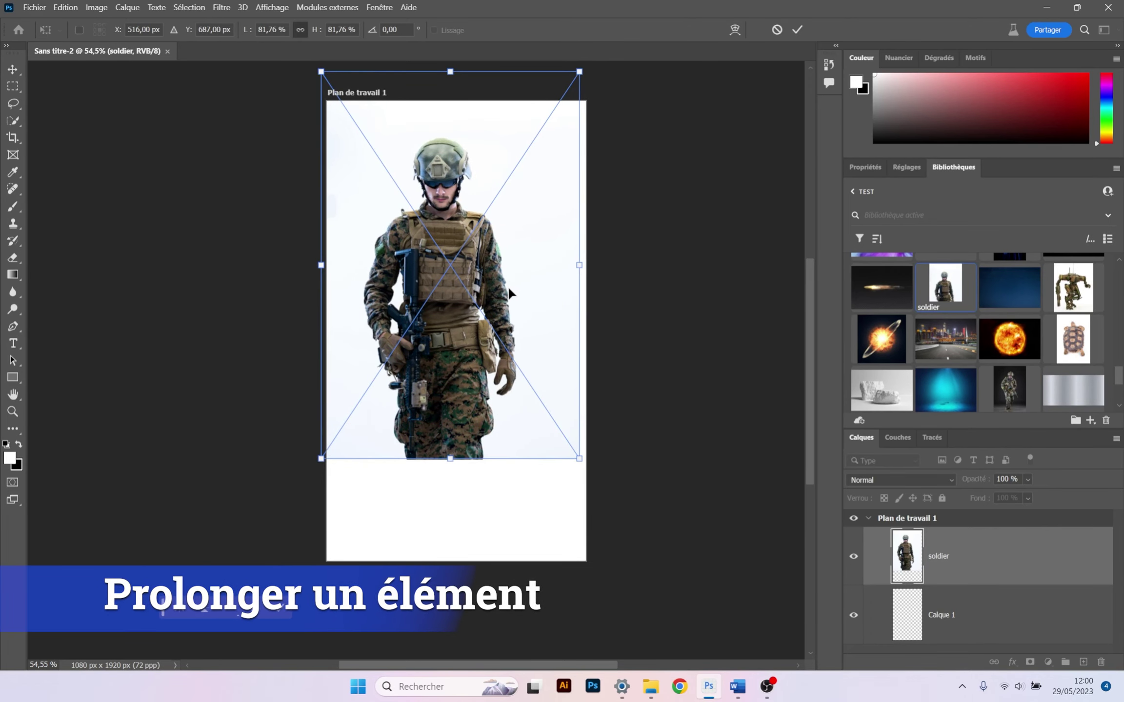
- Scale the placed soldier image to 89.77% and position it at X 544.47 px, Y 682.42 px on the portrait artboard
drag(577, 263, 586, 265)
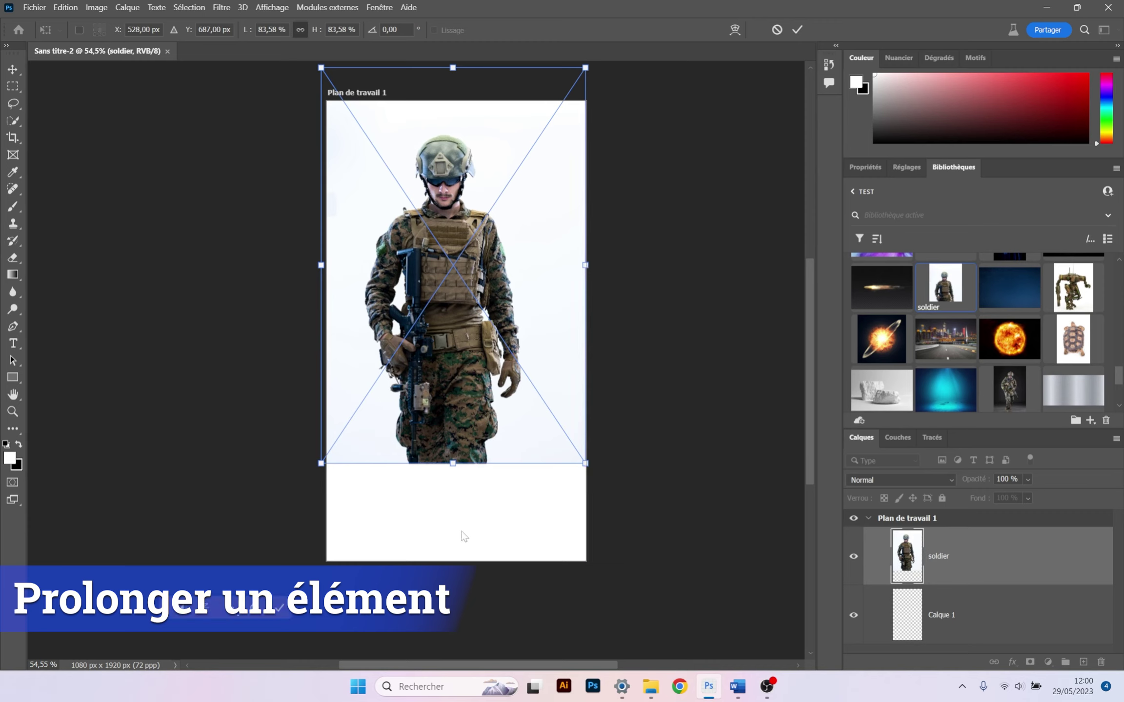
drag(456, 461, 467, 430)
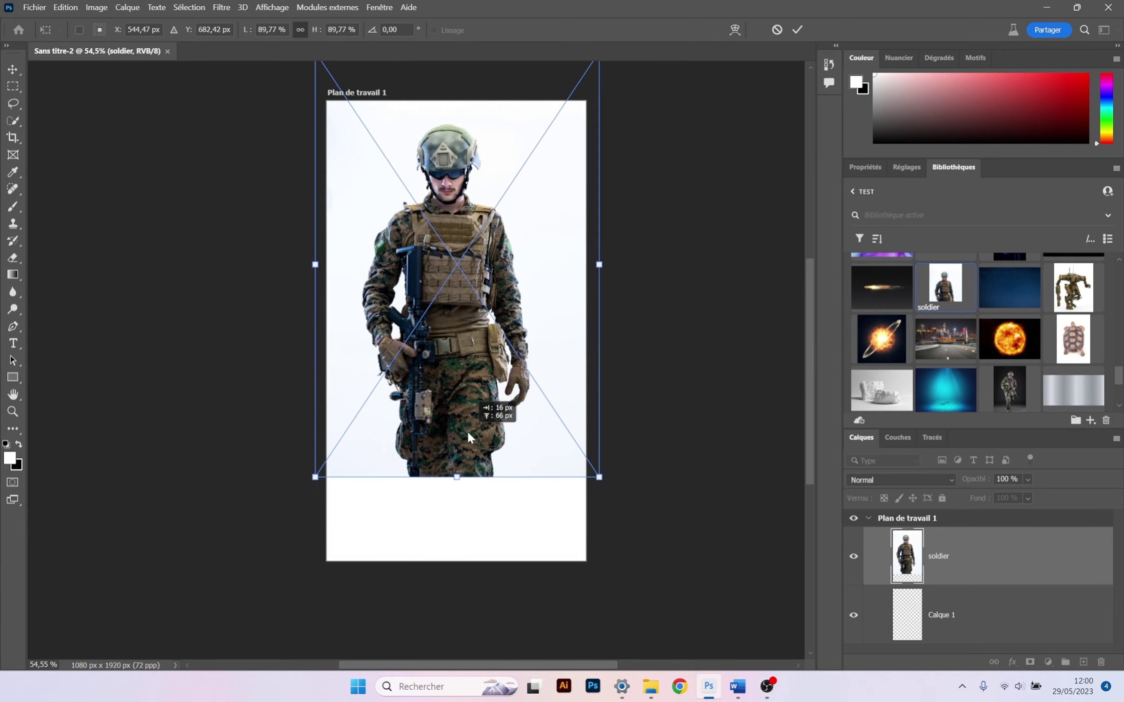
click(797, 30)
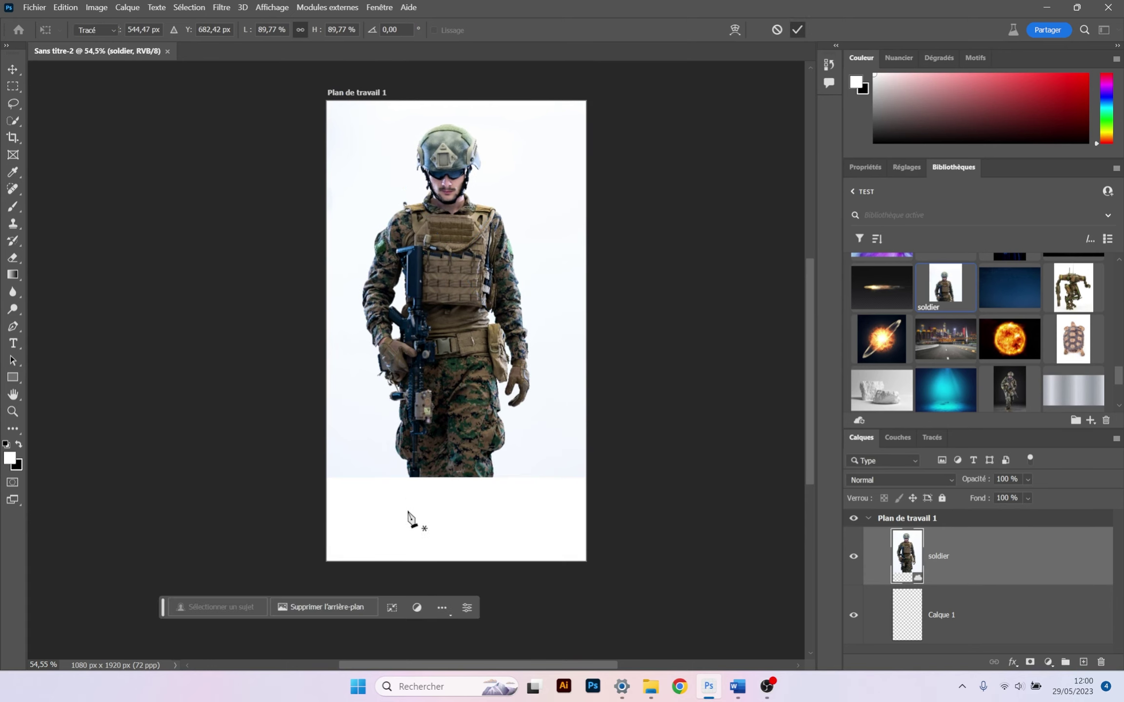
- Switch to the Rectangular Marquee tool for a selection on the soldier artboard
scroll(466, 525, up, 1)
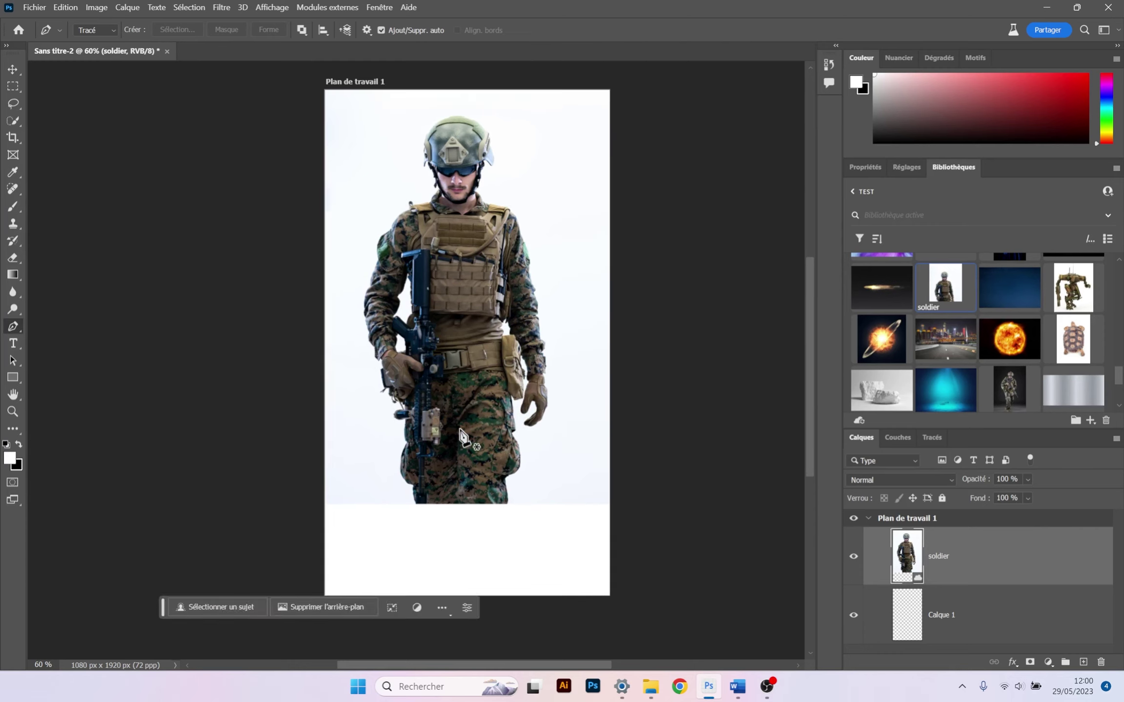
click(12, 86)
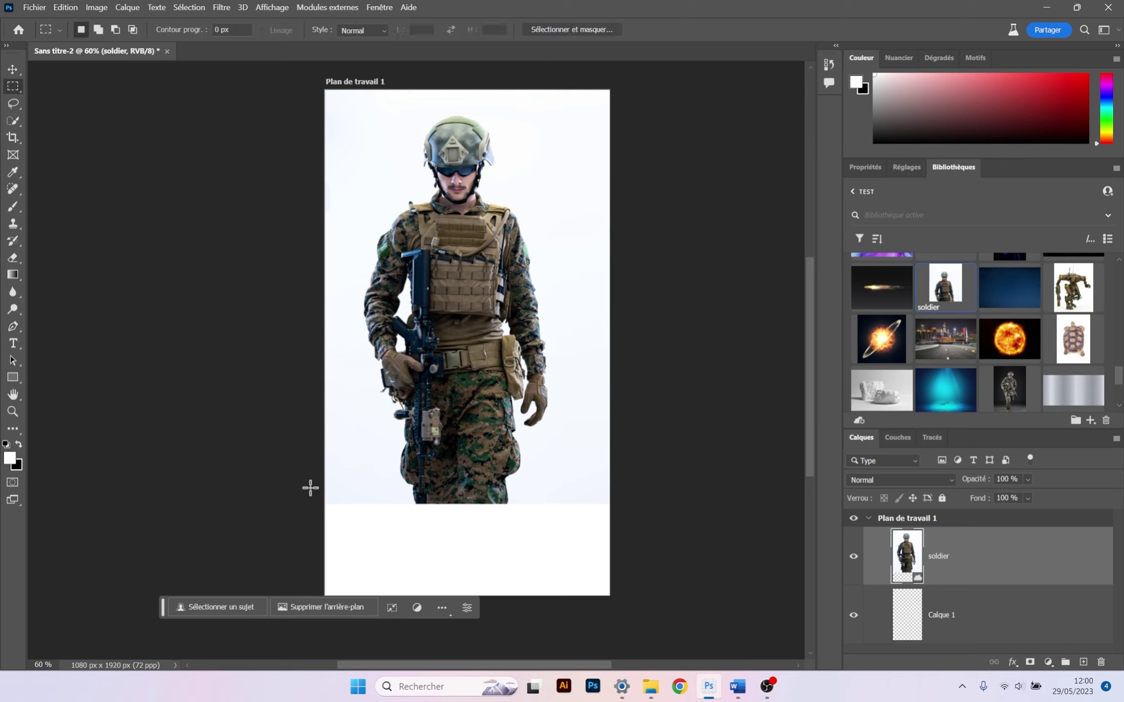